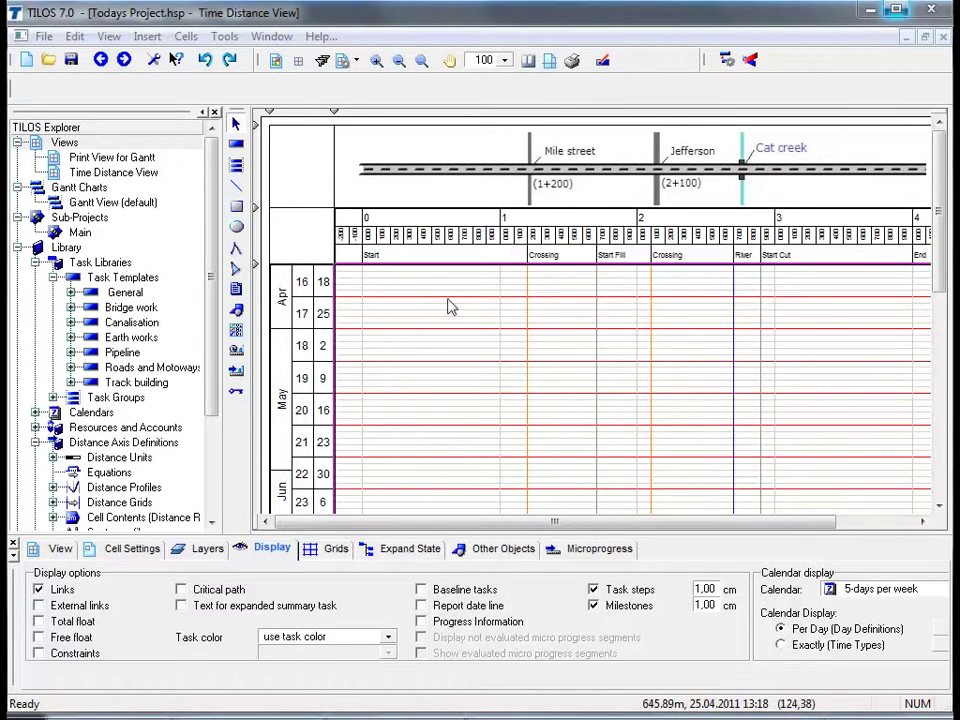
Start adding a new task and choose the Clear & Fences template from the Pipeline group
{"action": "left_click", "coordinate": [238, 145]}
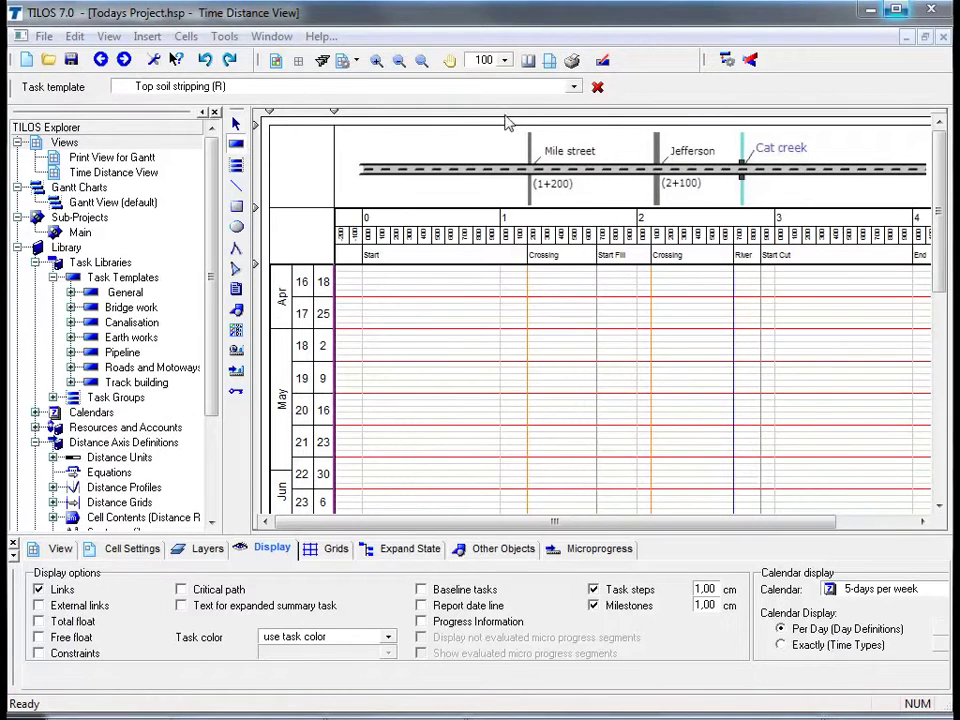
{"action": "left_click", "coordinate": [574, 87]}
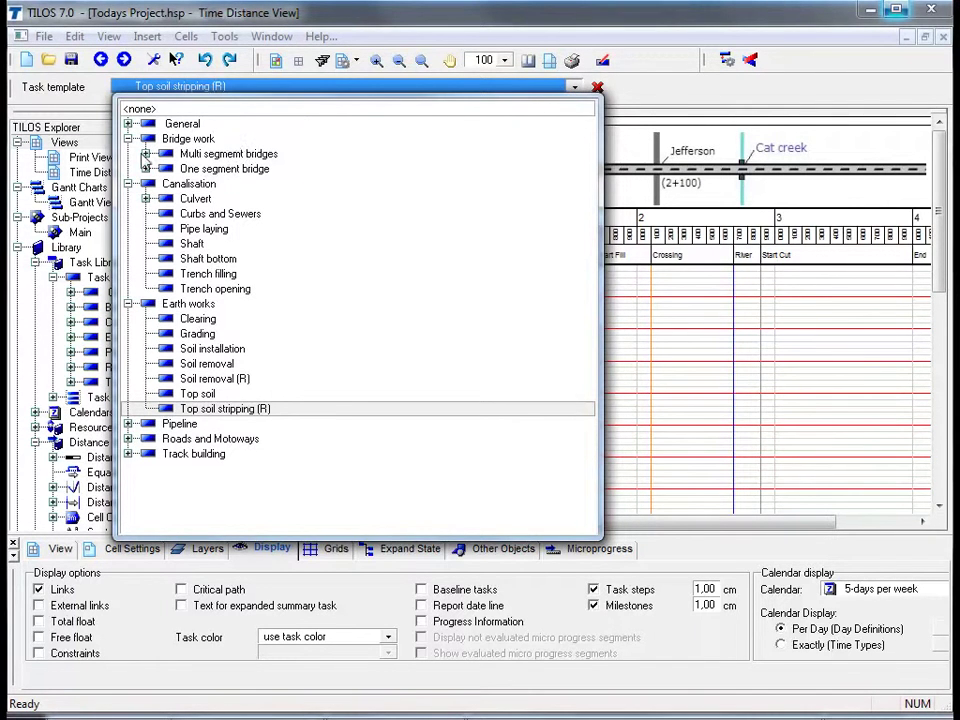
{"action": "left_click", "coordinate": [146, 153]}
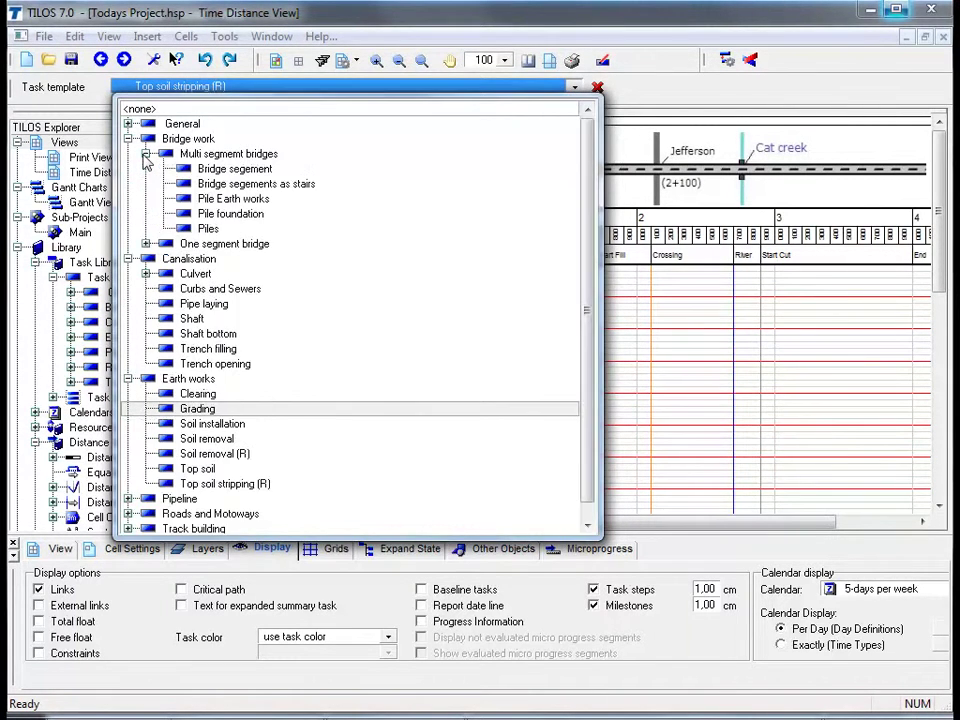
{"action": "left_click", "coordinate": [129, 259]}
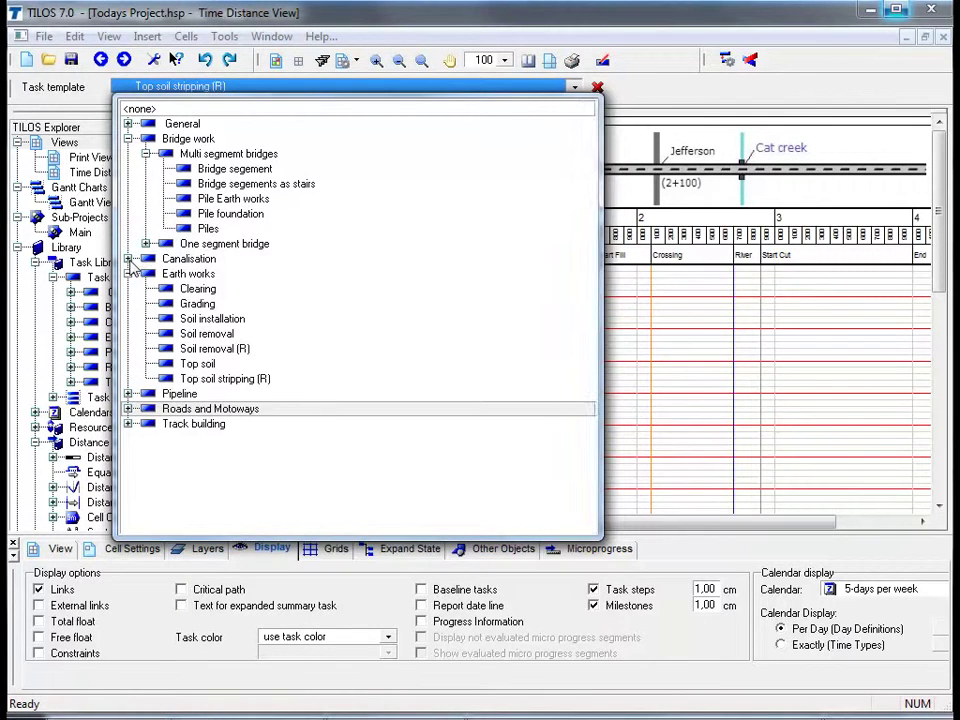
{"action": "left_click", "coordinate": [128, 394]}
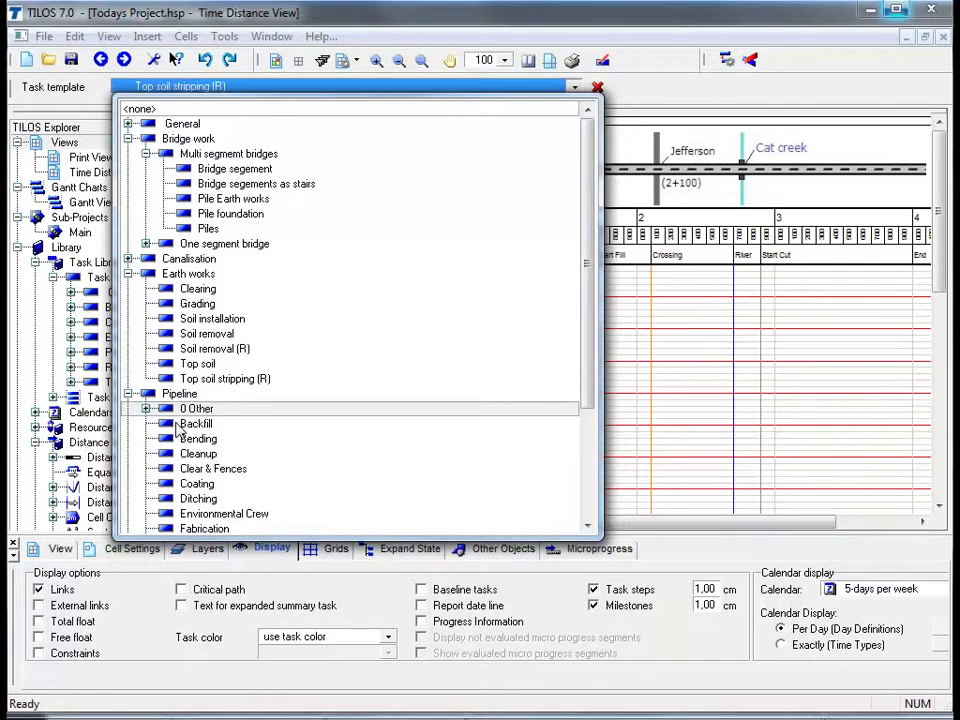
{"action": "left_click", "coordinate": [183, 468]}
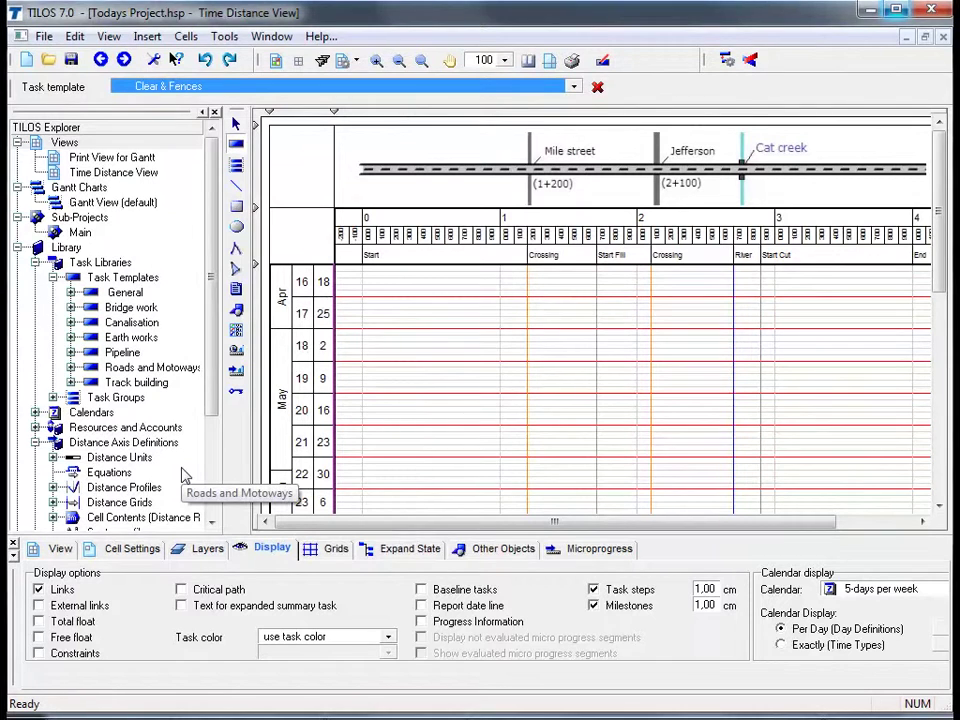
Reset the task template to none and draw a task from distance 0 on 25.04.2011 to distance 2.700 on 16.05.2011
{"action": "left_click", "coordinate": [576, 88]}
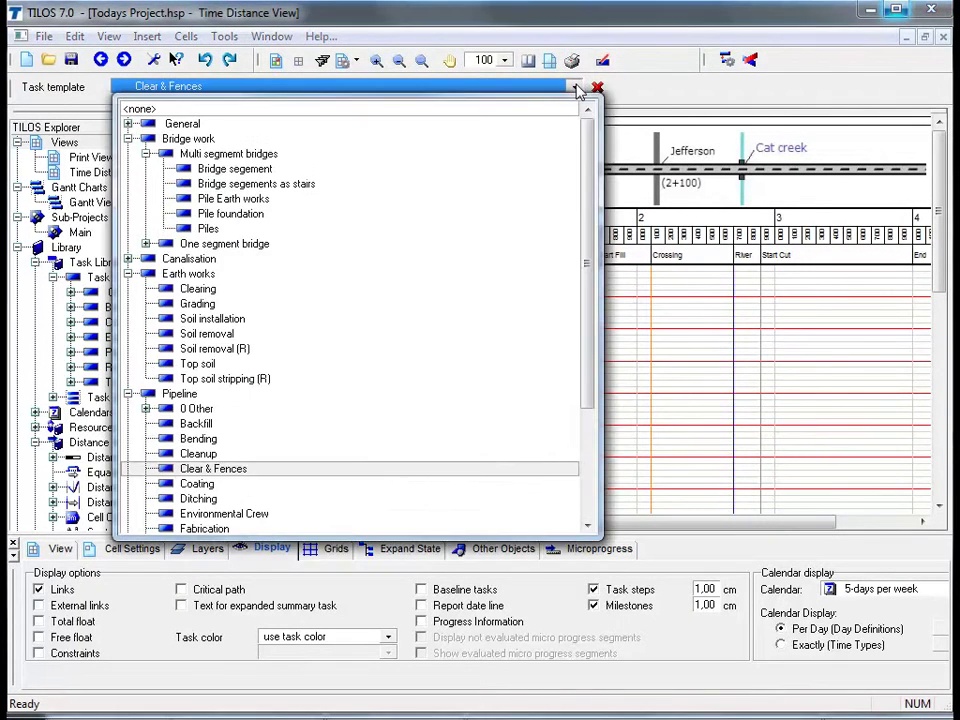
{"action": "left_click", "coordinate": [524, 108]}
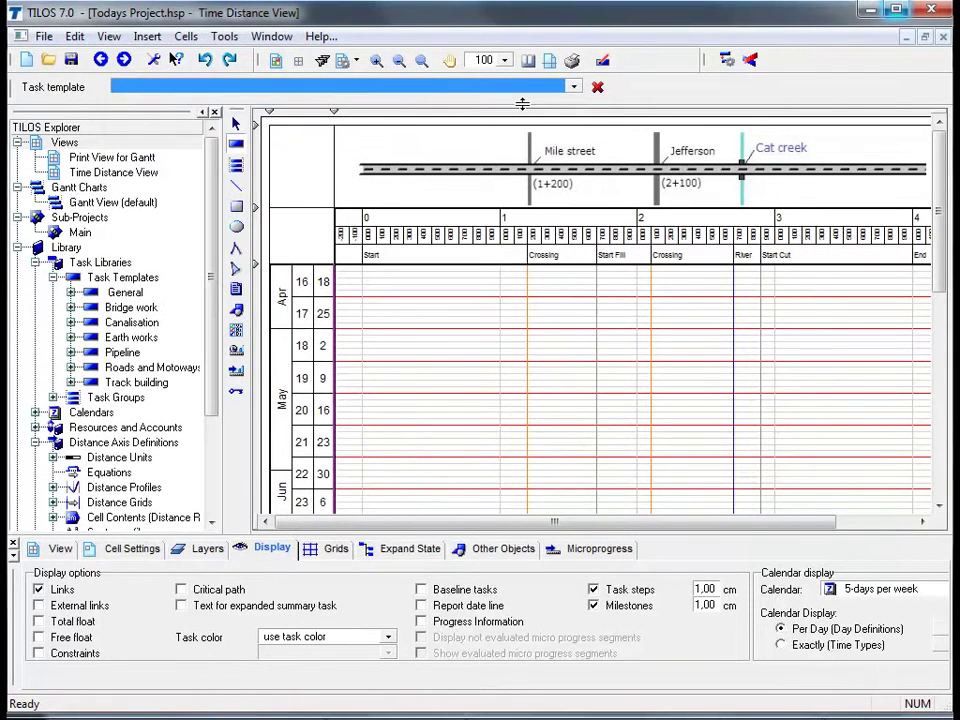
{"action": "left_click", "coordinate": [364, 299]}
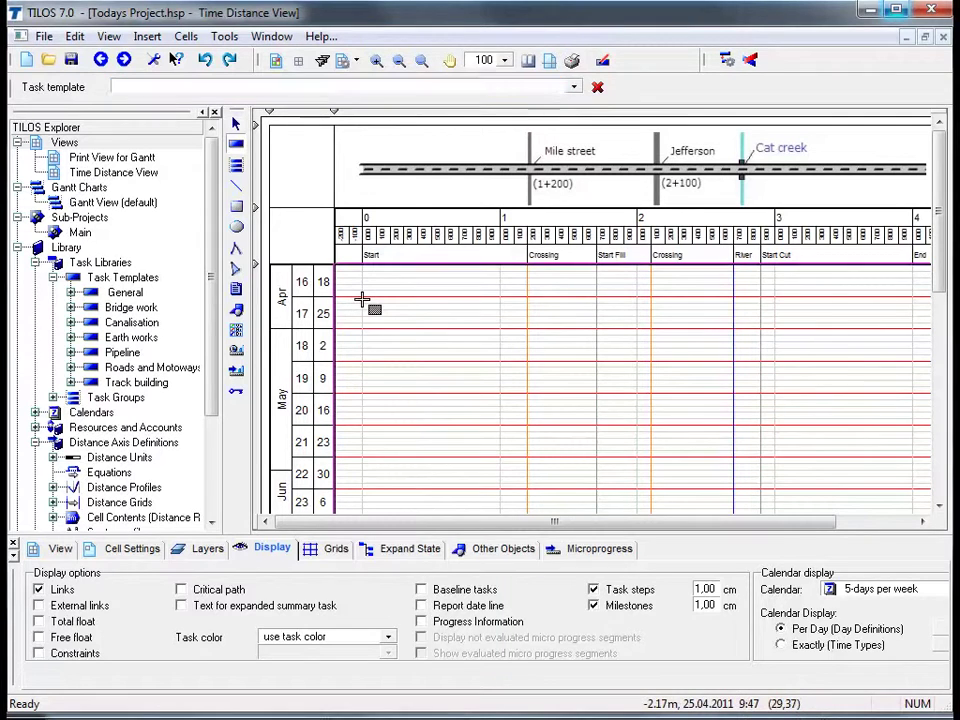
{"action": "mouse_move", "coordinate": [367, 304]}
{"action": "left_mouse_down"}
{"action": "mouse_move", "coordinate": [492, 355]}
{"action": "mouse_move", "coordinate": [733, 398]}
{"action": "left_mouse_up"}
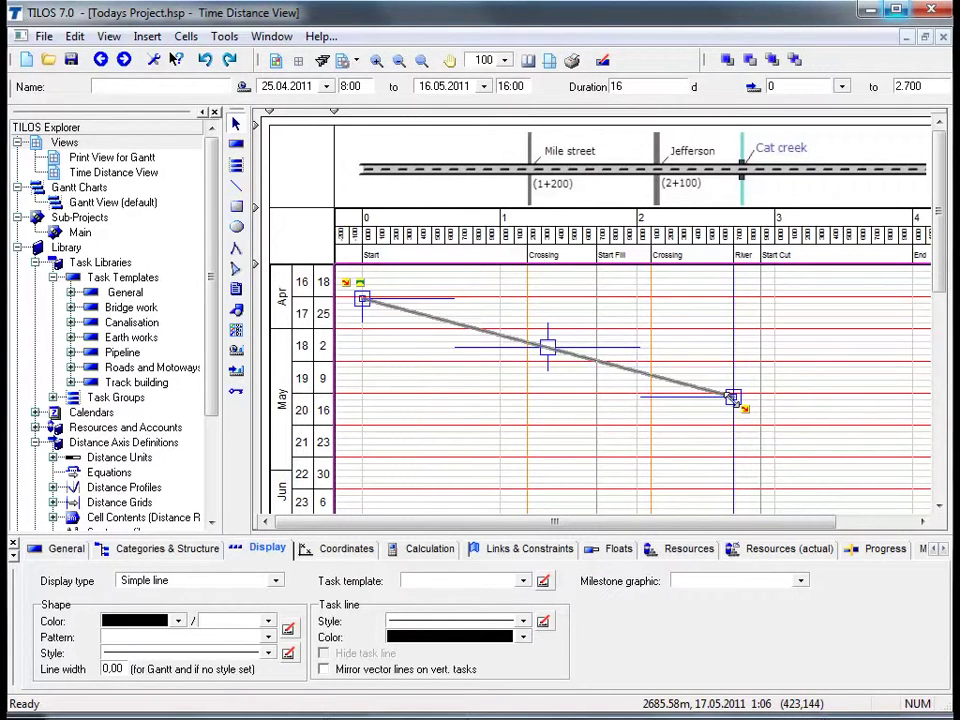
{"action": "left_click", "coordinate": [634, 307]}
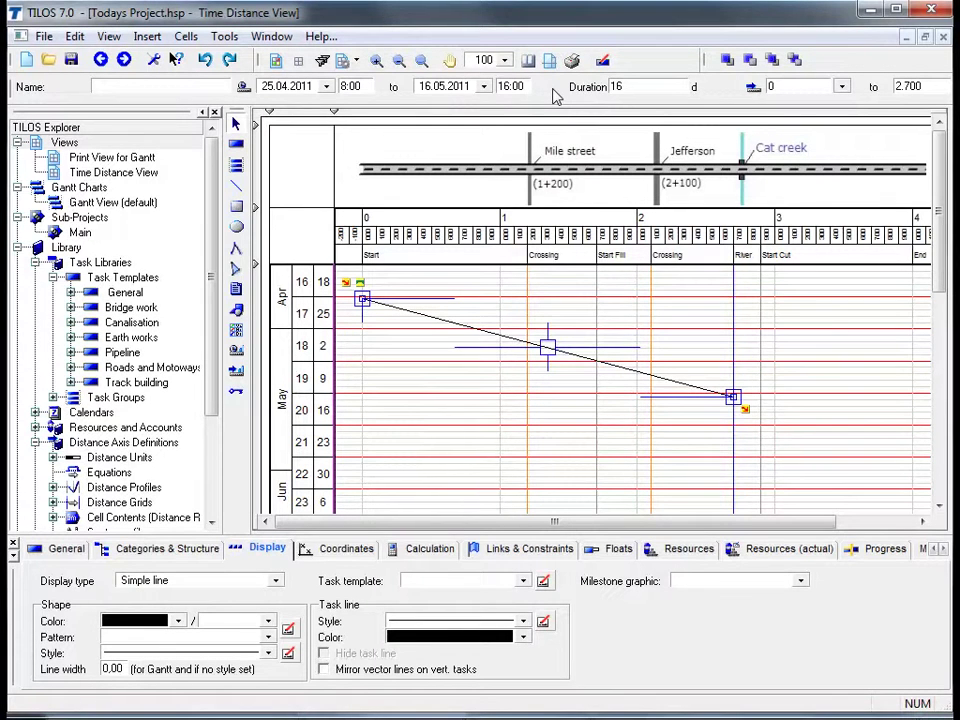
Set the task's duration to 20 days and its end distance to 2800
{"action": "double_click", "coordinate": [616, 87]}
{"action": "type", "text": "20"}
{"action": "key", "text": "Return"}
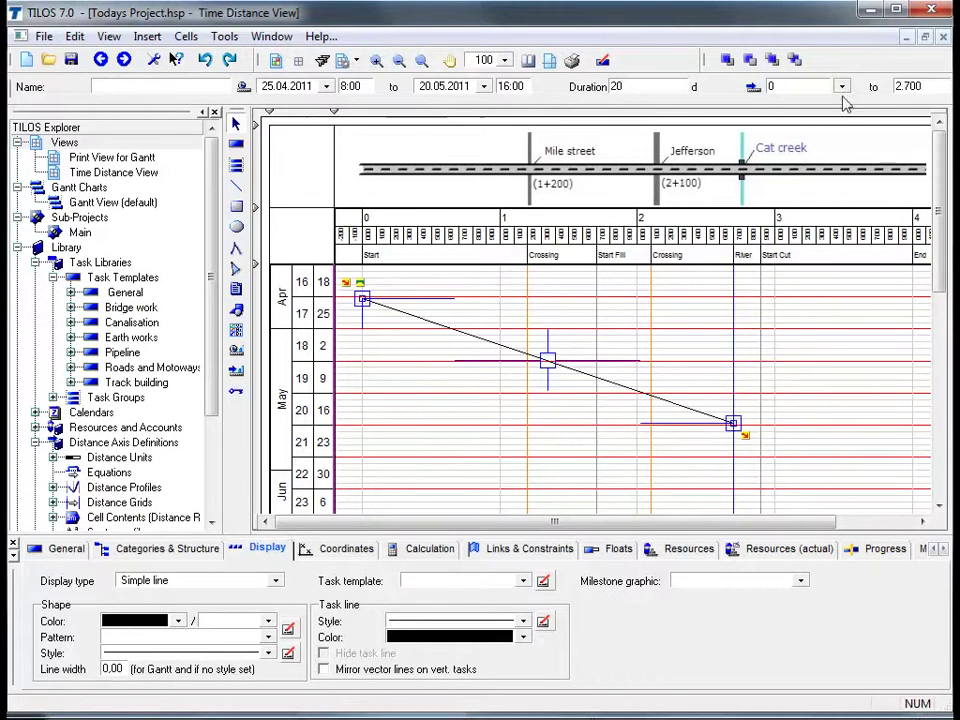
{"action": "key", "text": "Tab"}
{"action": "key", "text": "Tab"}
{"action": "type", "text": "2800"}
{"action": "key", "text": "Return"}
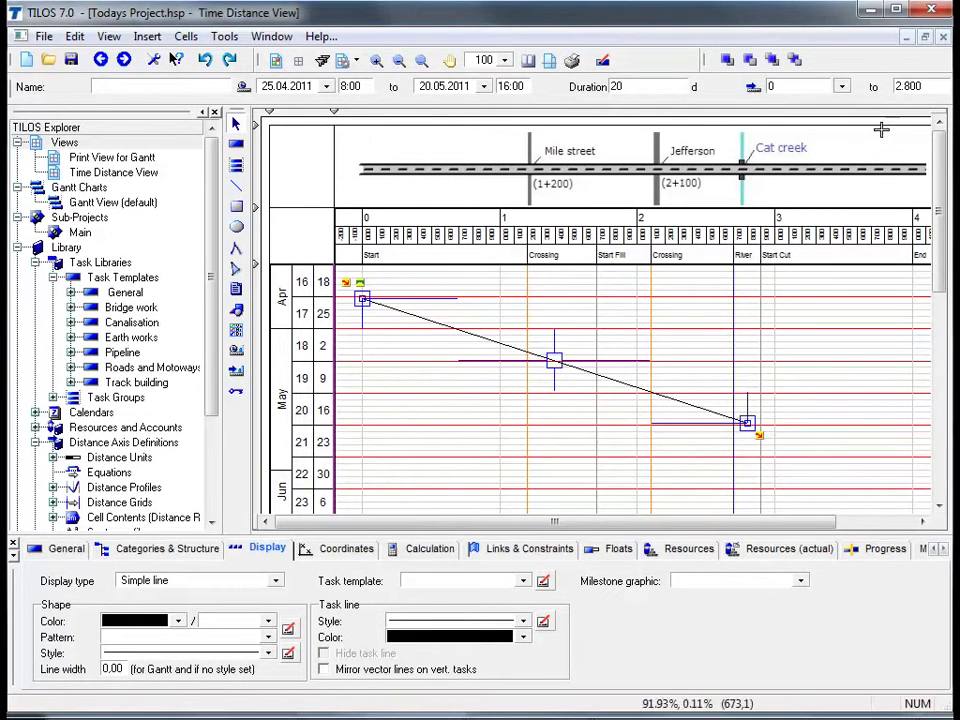
Move the task's end point graphically back to distance 2.700 and 16.05.2011
{"action": "left_click", "coordinate": [708, 406]}
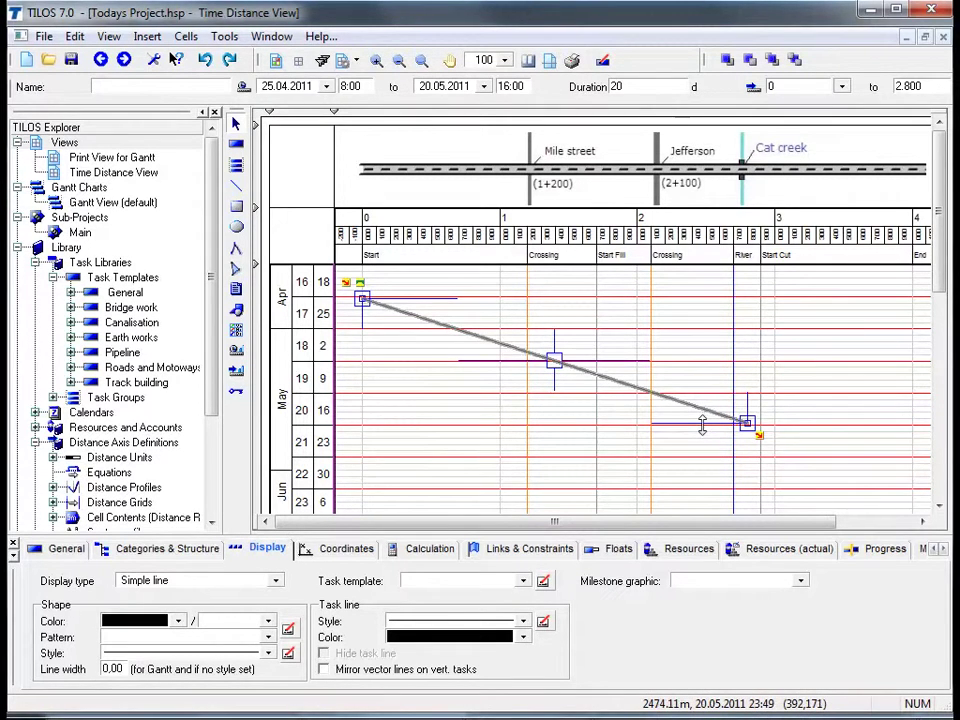
{"action": "left_click", "coordinate": [702, 425]}
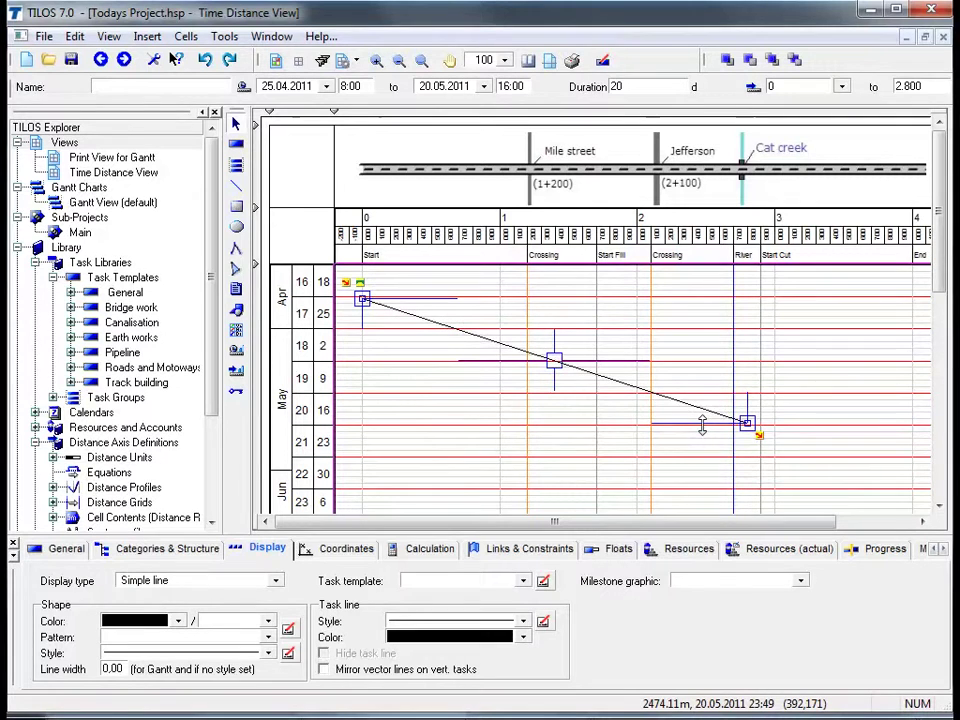
{"action": "left_click_drag", "start_coordinate": [702, 425], "coordinate": [734, 382]}
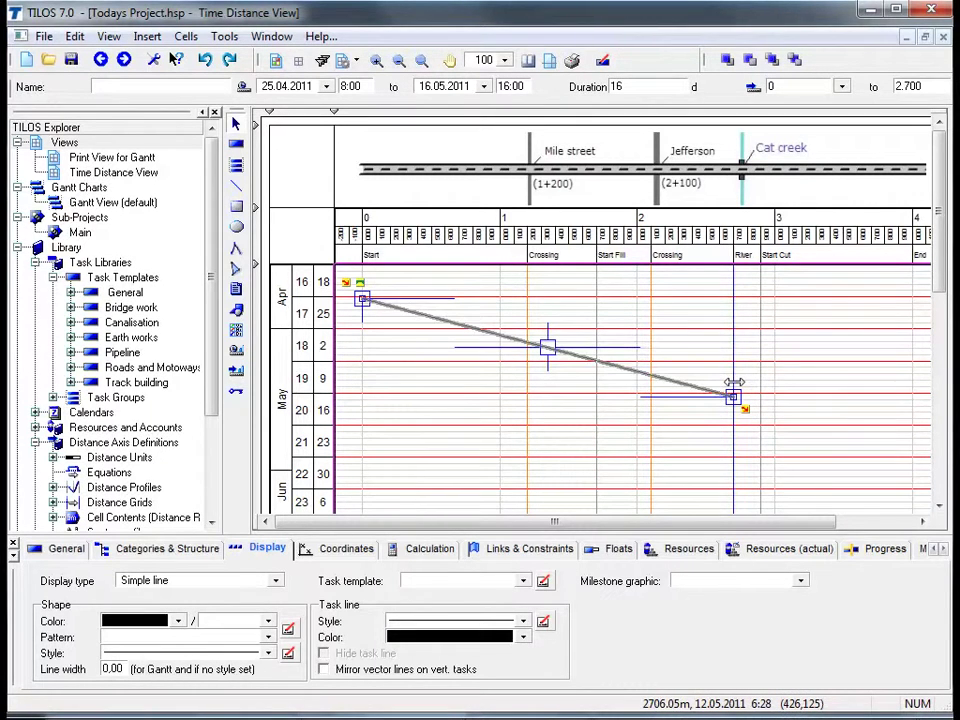
{"action": "left_click", "coordinate": [745, 372]}
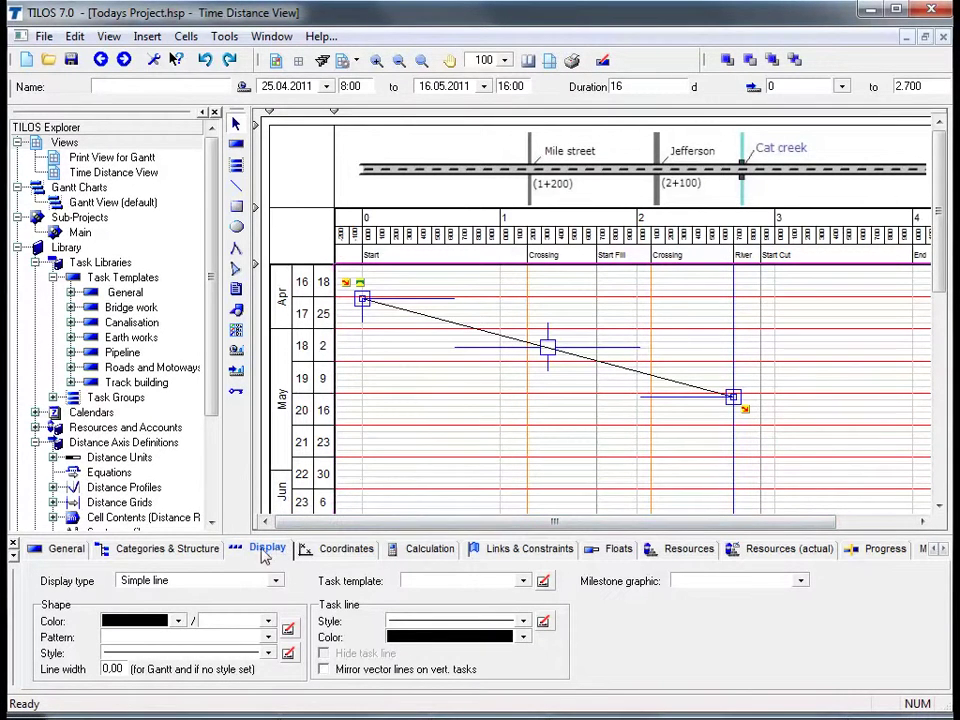
Name the selected task "Top soil stripping" in its general properties
{"action": "left_click", "coordinate": [76, 552]}
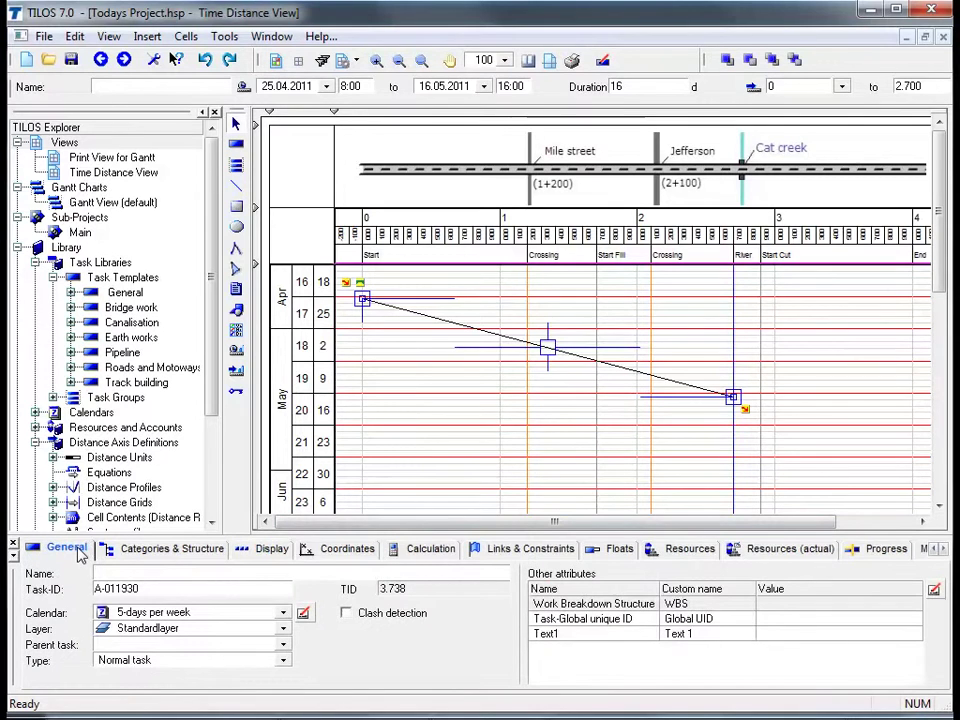
{"action": "left_click", "coordinate": [100, 568]}
{"action": "type", "text": "Top soil stripping"}
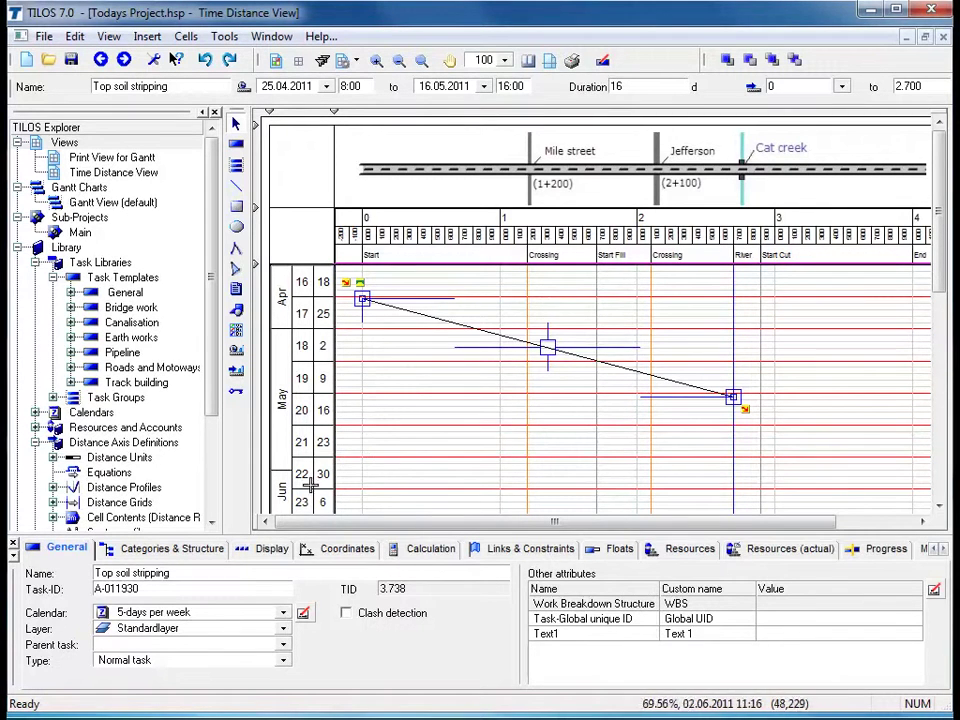
Try the Parallelogram (distance) display type on the Top soil stripping task and view it unselected in the diagram
{"action": "left_click", "coordinate": [275, 556]}
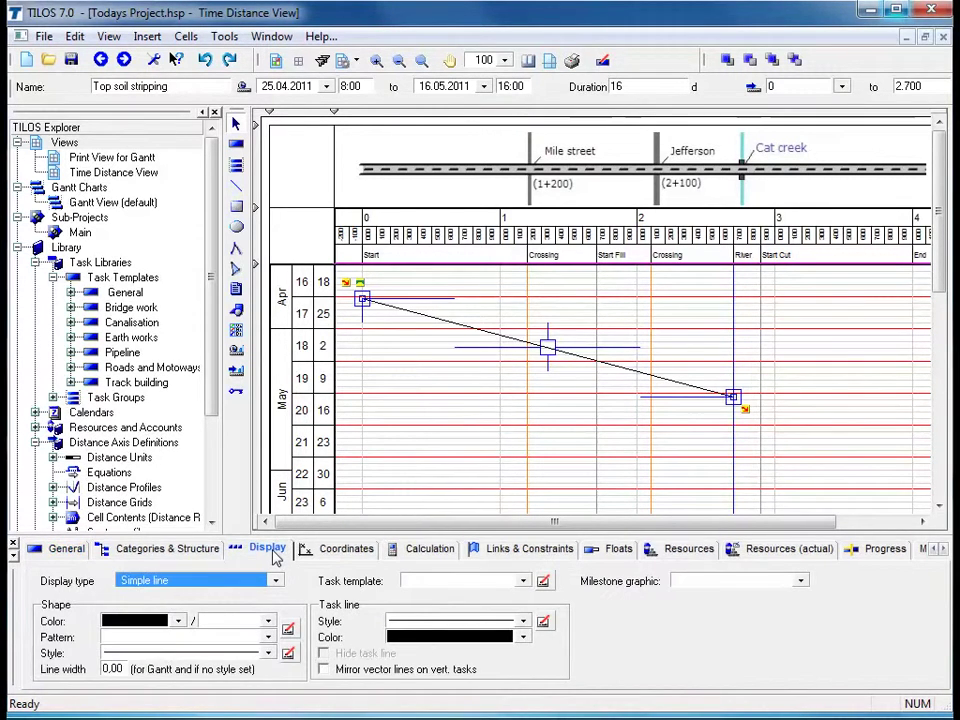
{"action": "left_click", "coordinate": [279, 586]}
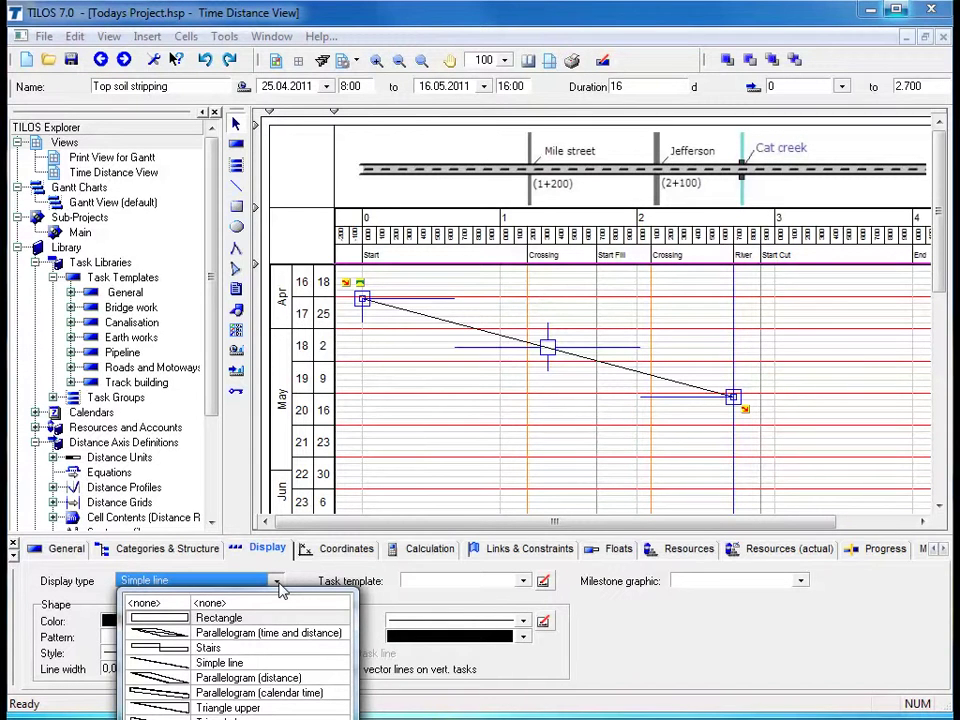
{"action": "left_click", "coordinate": [244, 664]}
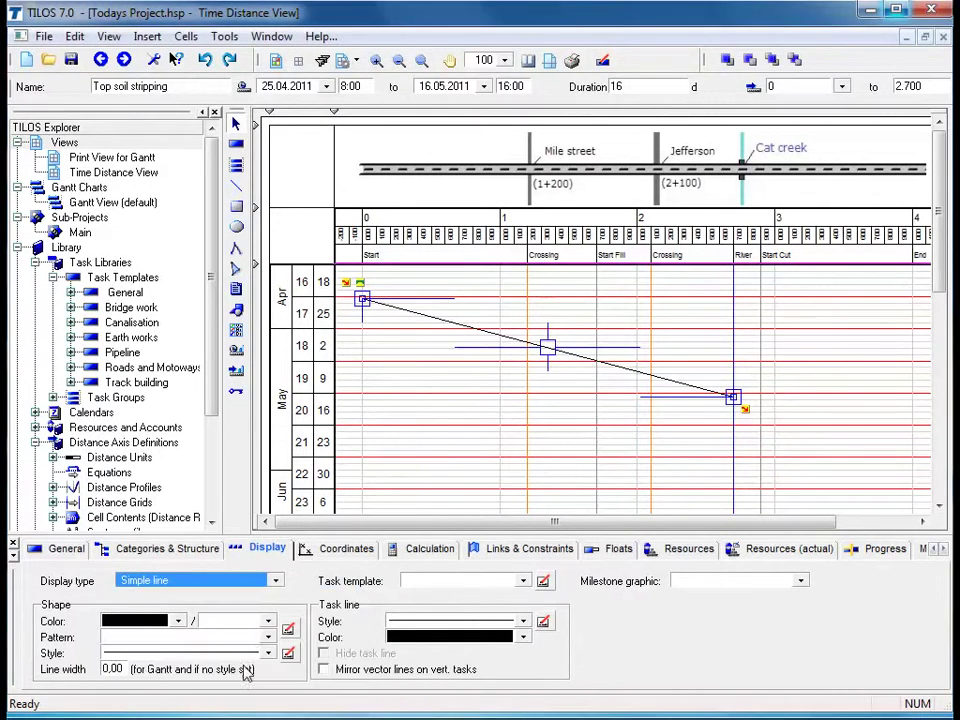
{"action": "left_click", "coordinate": [275, 580]}
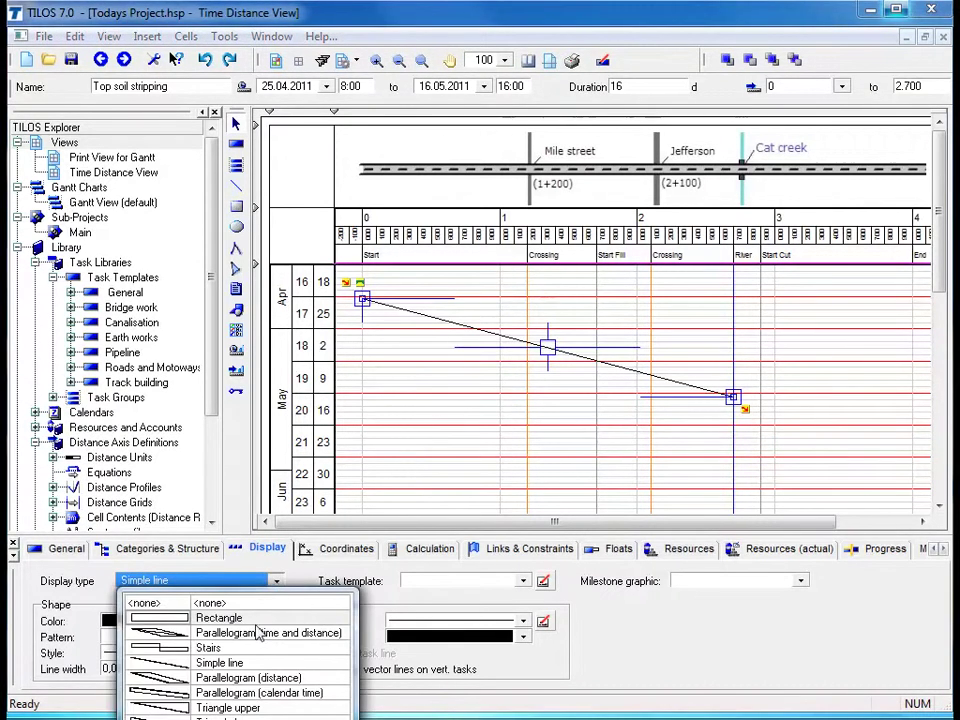
{"action": "left_click", "coordinate": [258, 680]}
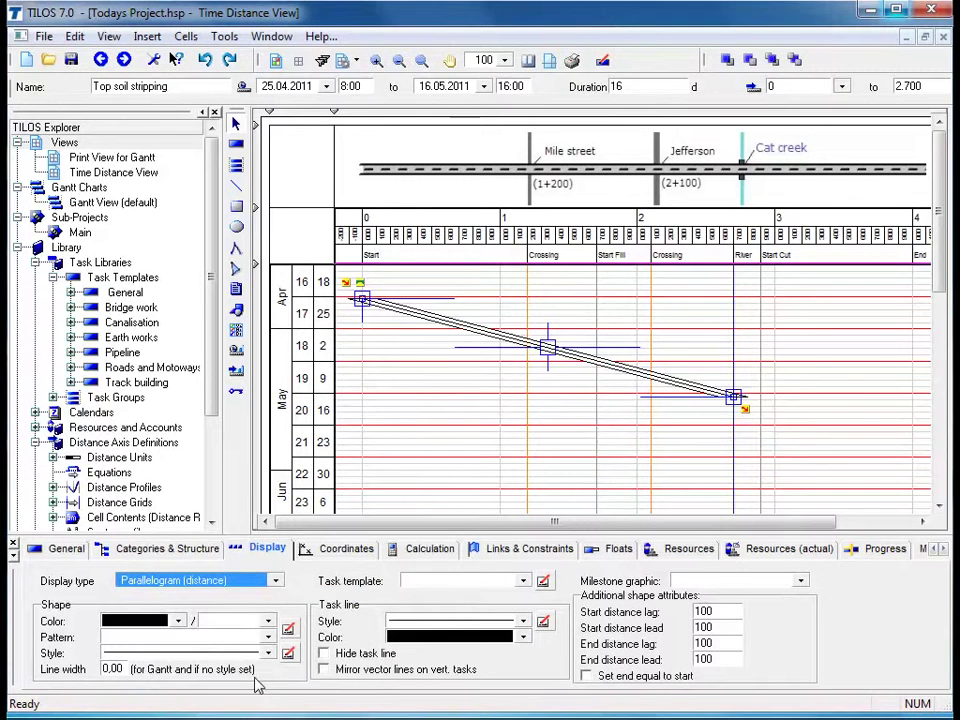
{"action": "left_click", "coordinate": [431, 426]}
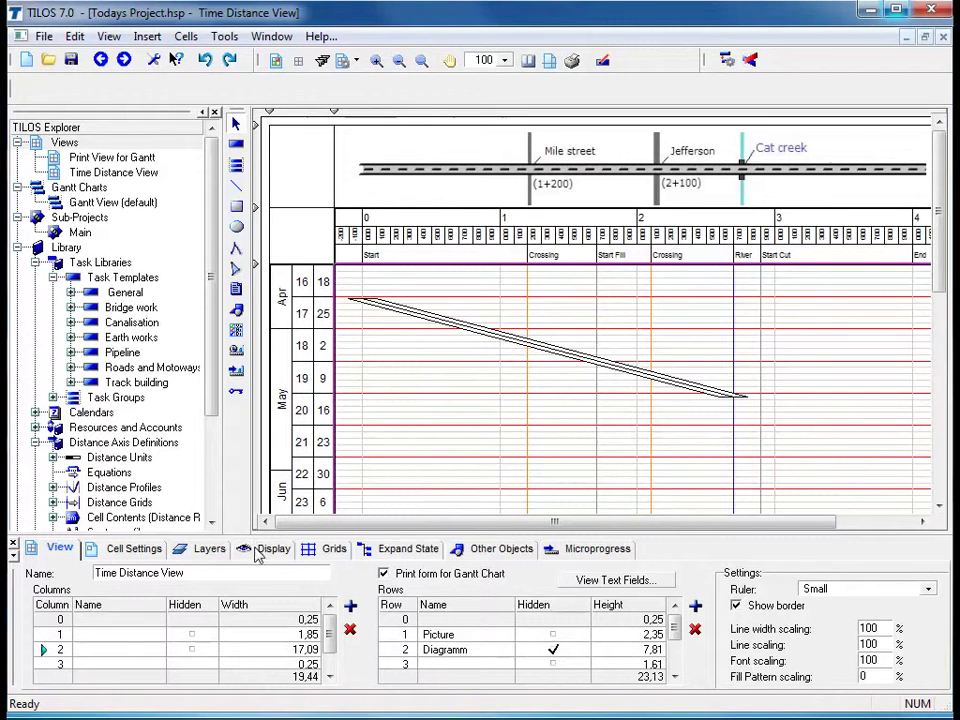
Try the Rectangle display type on the Top soil stripping task and view it unselected in the diagram
{"action": "left_click", "coordinate": [596, 354]}
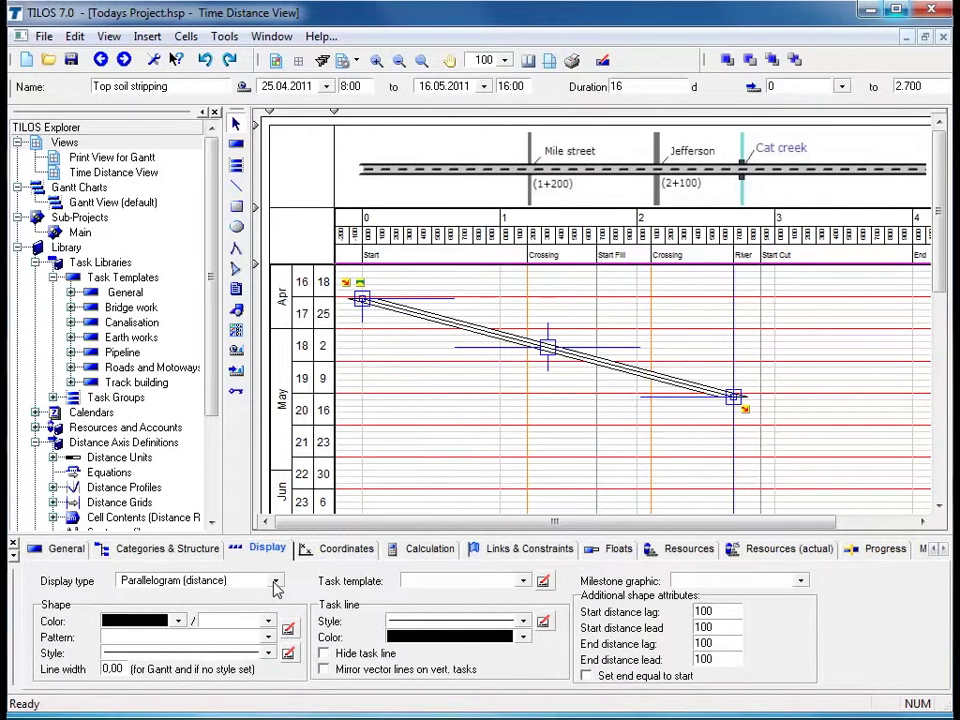
{"action": "left_click", "coordinate": [276, 581]}
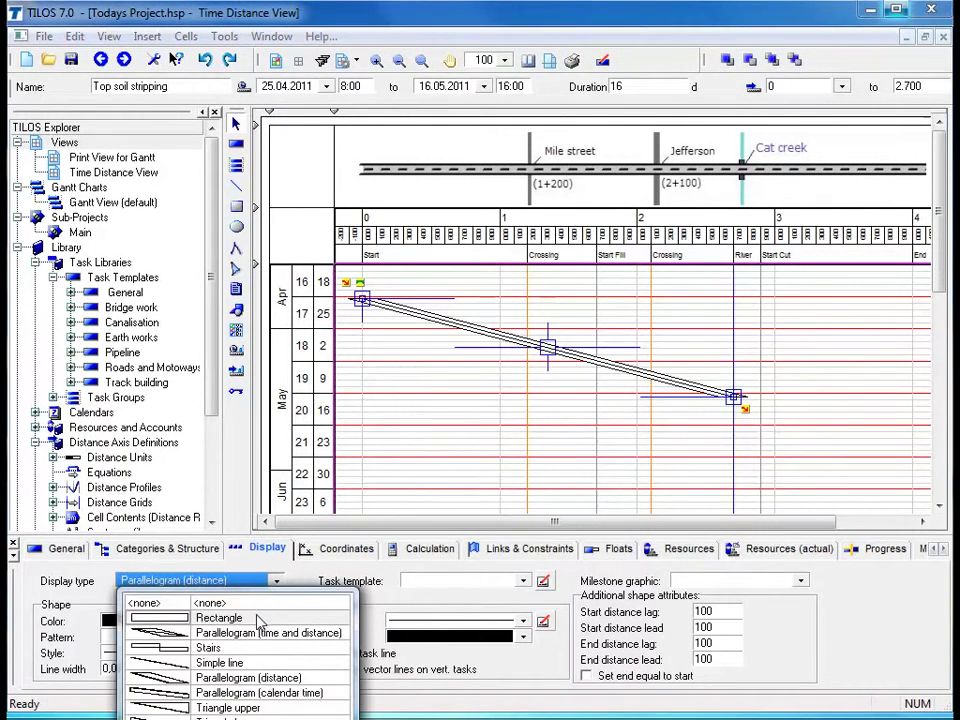
{"action": "left_click", "coordinate": [260, 619]}
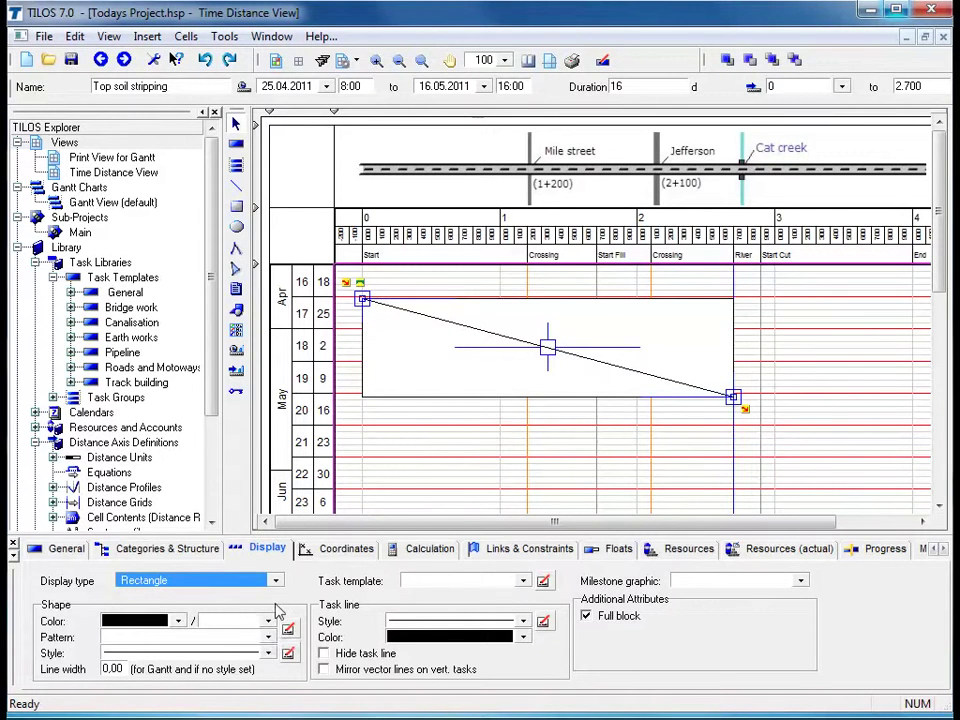
{"action": "left_click", "coordinate": [452, 460]}
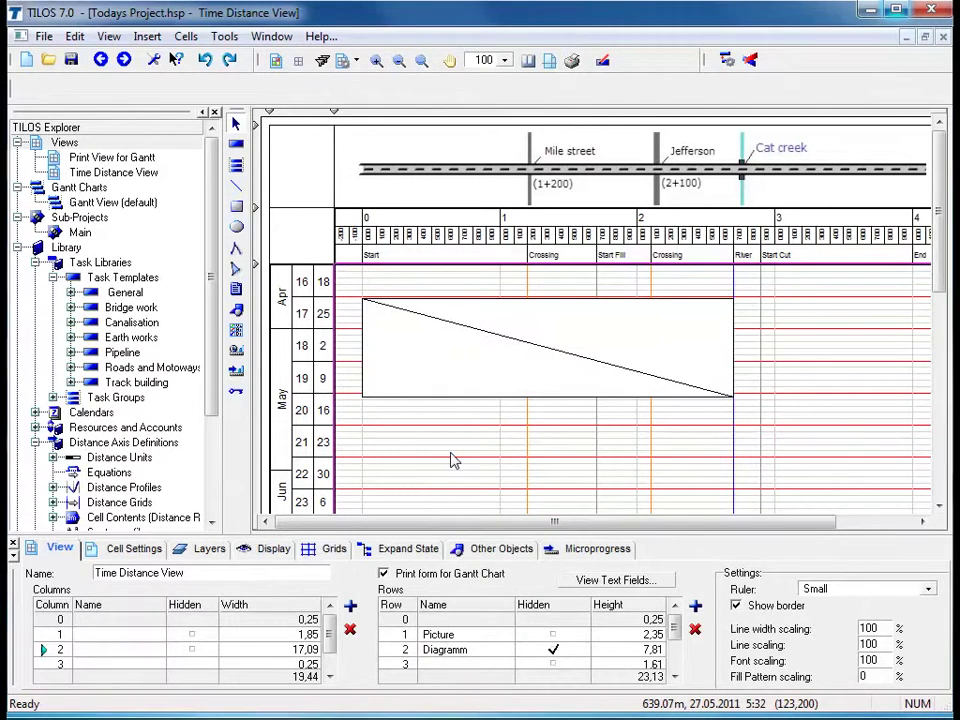
Set the Top soil stripping task's display type to Simple line and its task line style to 05 Line parallel
{"action": "left_click", "coordinate": [479, 397]}
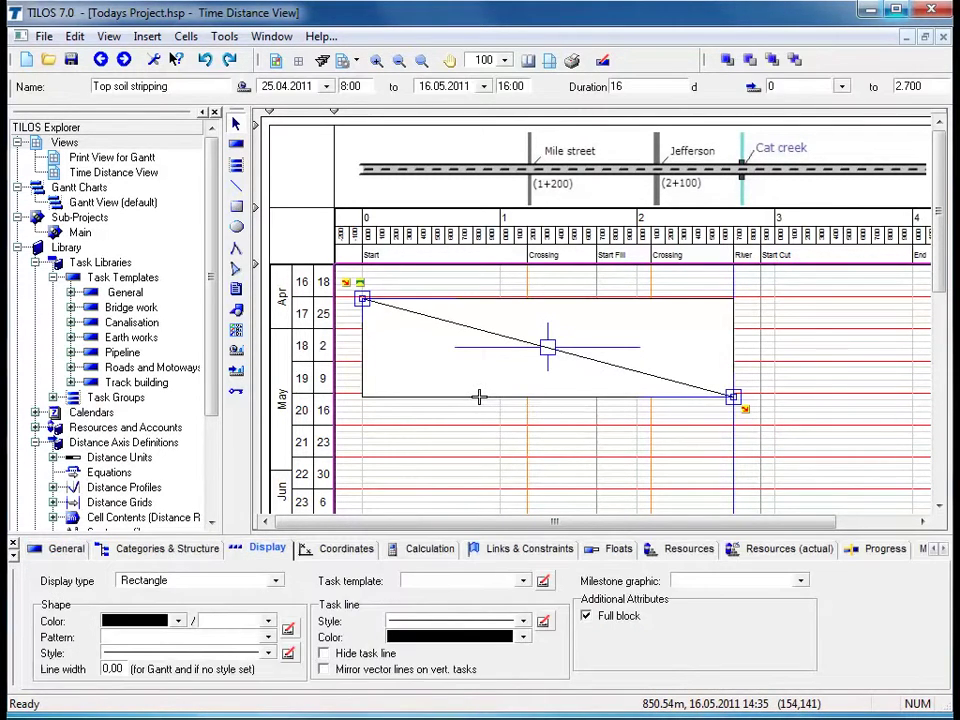
{"action": "left_click", "coordinate": [276, 582]}
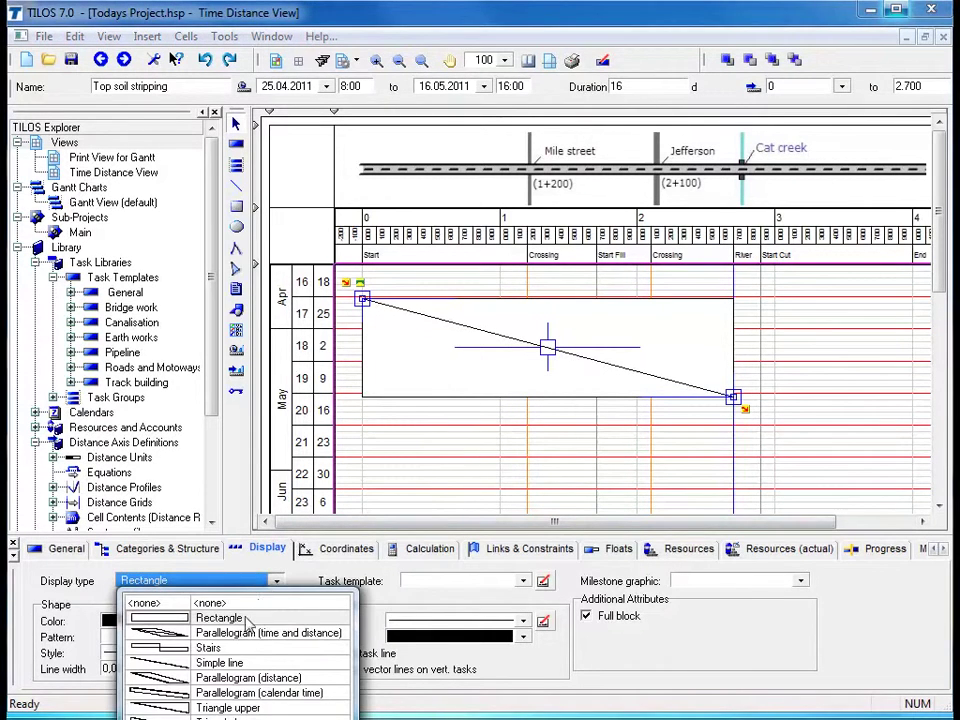
{"action": "left_click", "coordinate": [222, 663]}
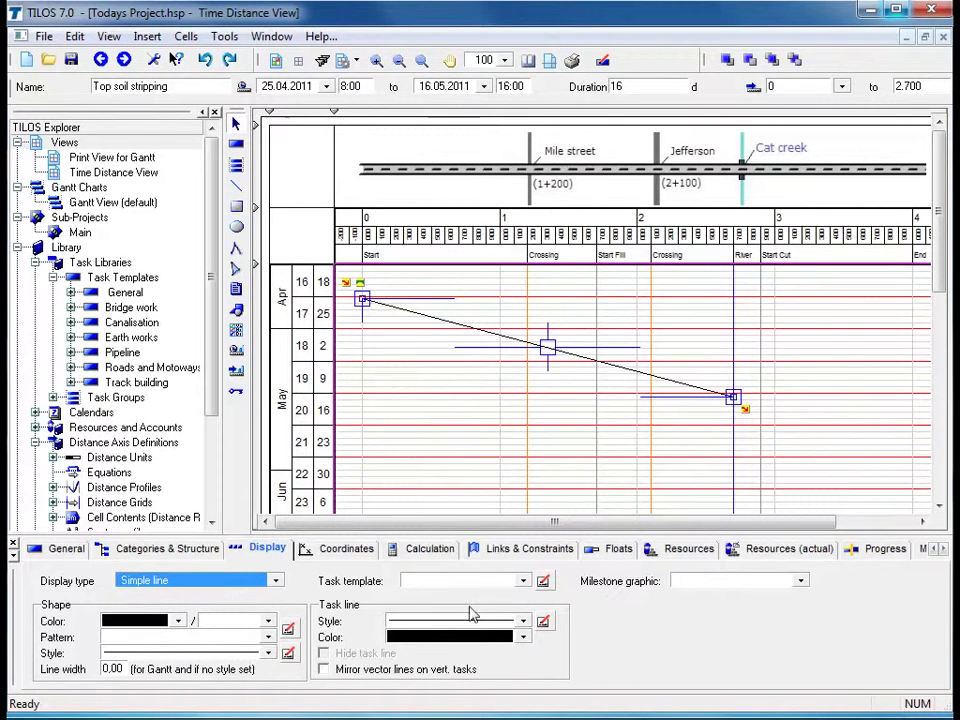
{"action": "left_click", "coordinate": [525, 623]}
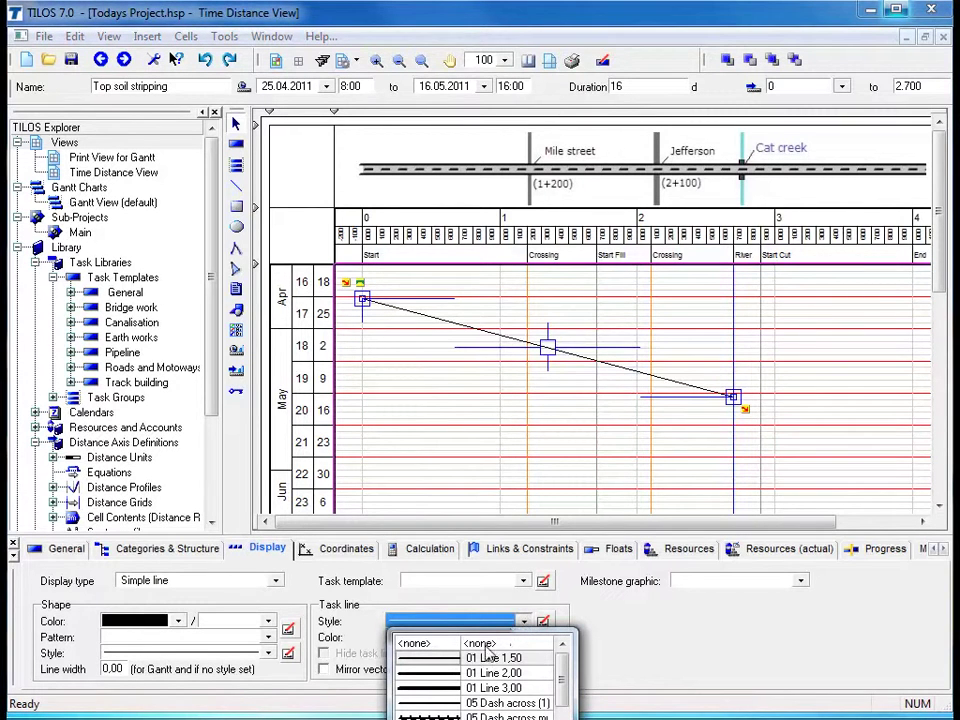
{"action": "left_click_drag", "start_coordinate": [563, 681], "coordinate": [563, 691]}
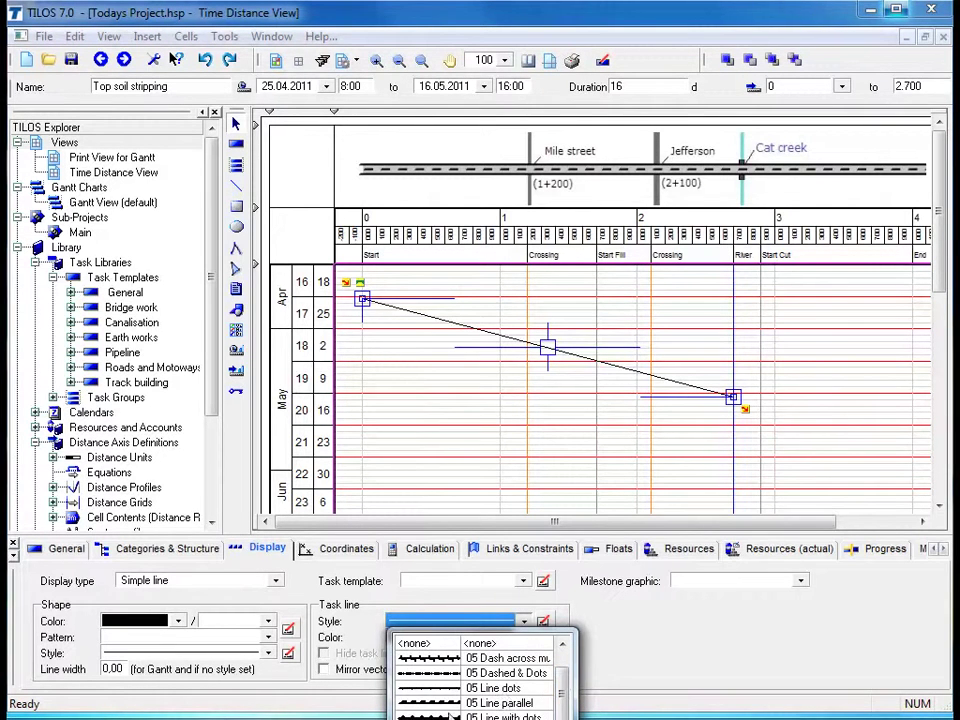
{"action": "left_click", "coordinate": [442, 704]}
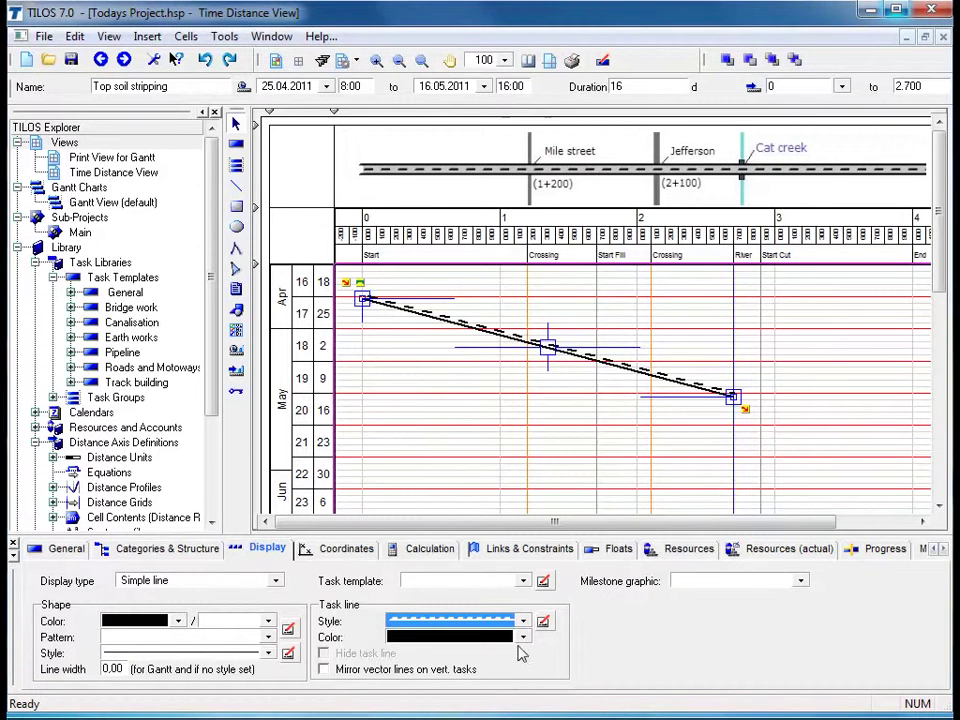
Try yellow as the Top soil stripping task's line color, then set it back to black
{"action": "left_click", "coordinate": [522, 639]}
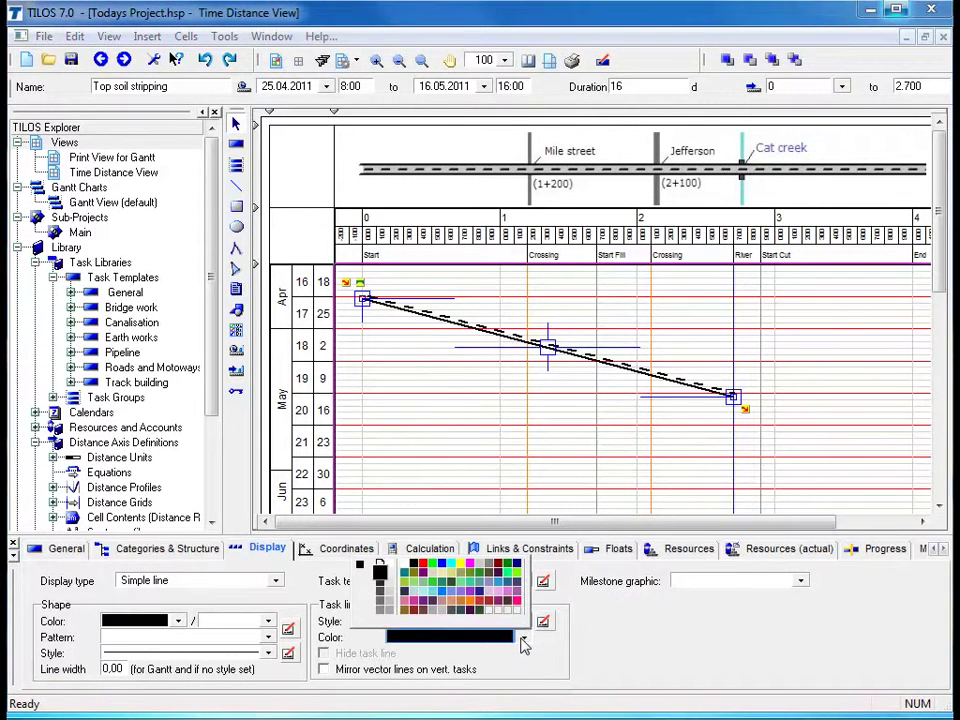
{"action": "left_click", "coordinate": [472, 577]}
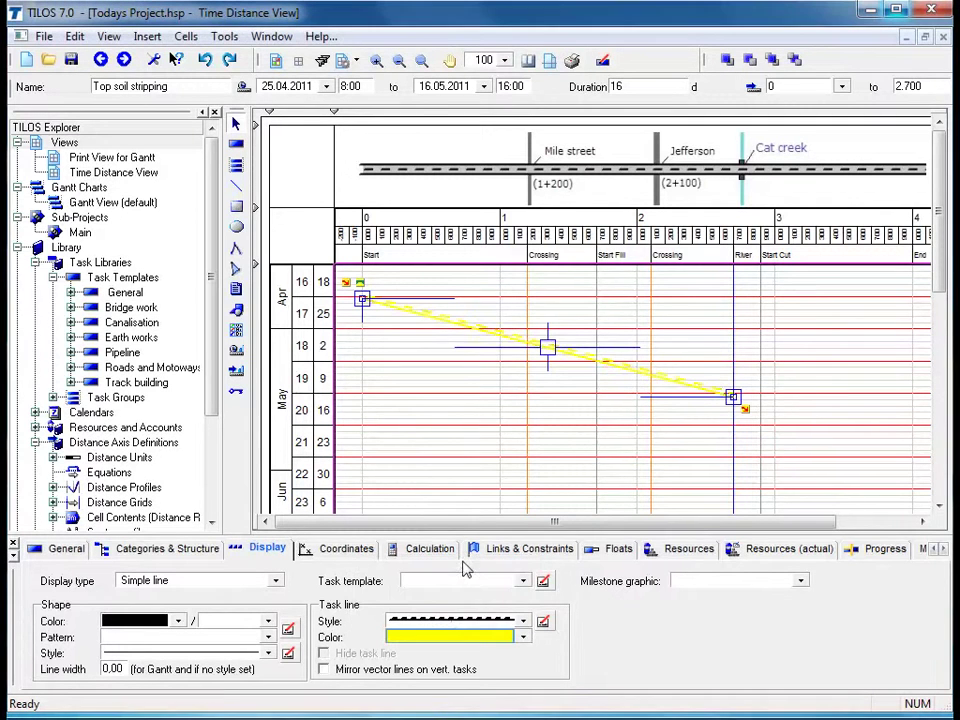
{"action": "left_click", "coordinate": [523, 639]}
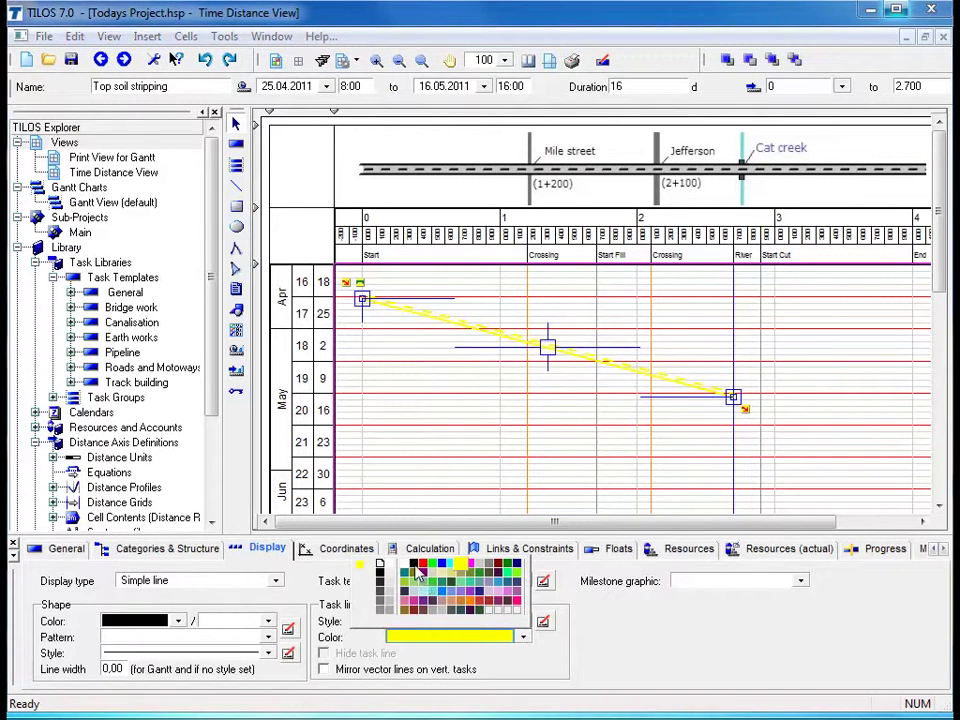
{"action": "left_click", "coordinate": [417, 567]}
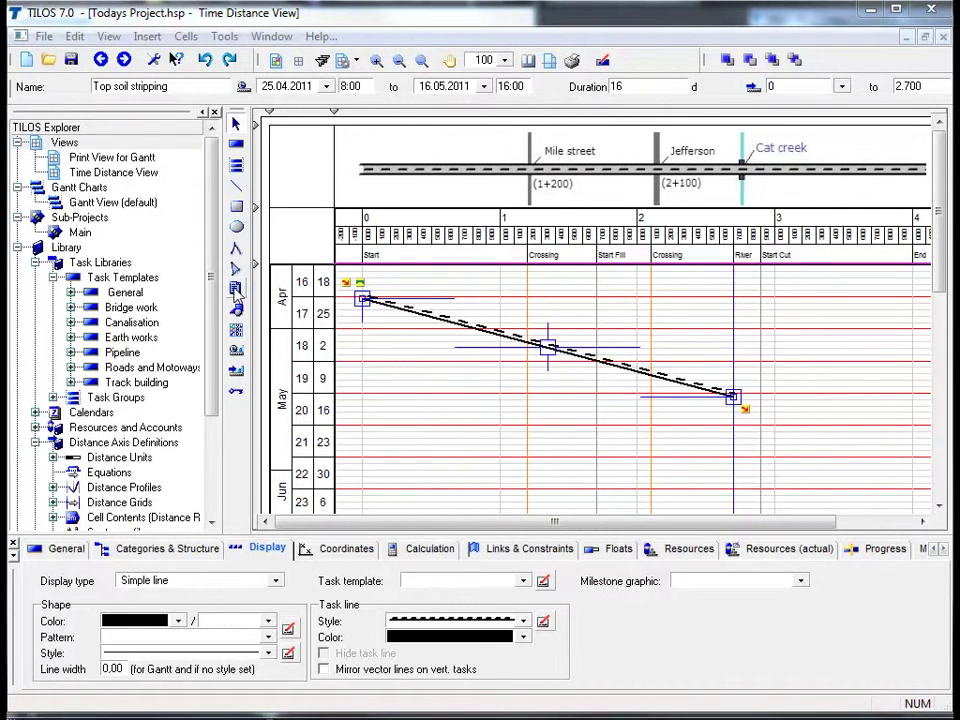
Place a free multiline text box reading "Today" in the diagram below the Top soil stripping line
{"action": "key", "text": "Escape"}
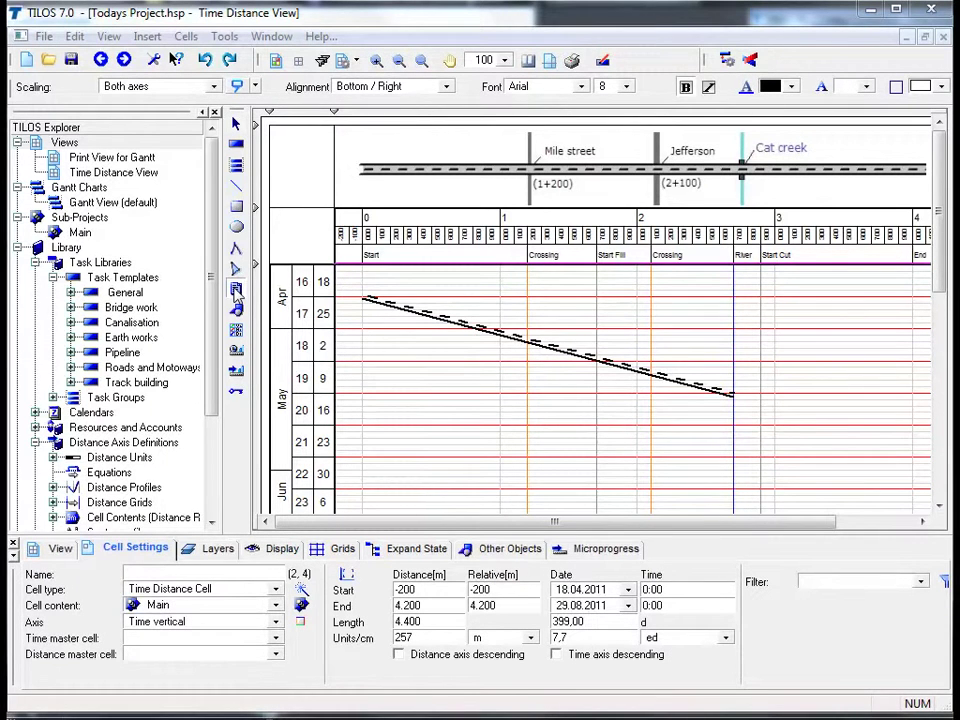
{"action": "left_click", "coordinate": [236, 290]}
{"action": "left_click_drag", "start_coordinate": [455, 363], "coordinate": [528, 384]}
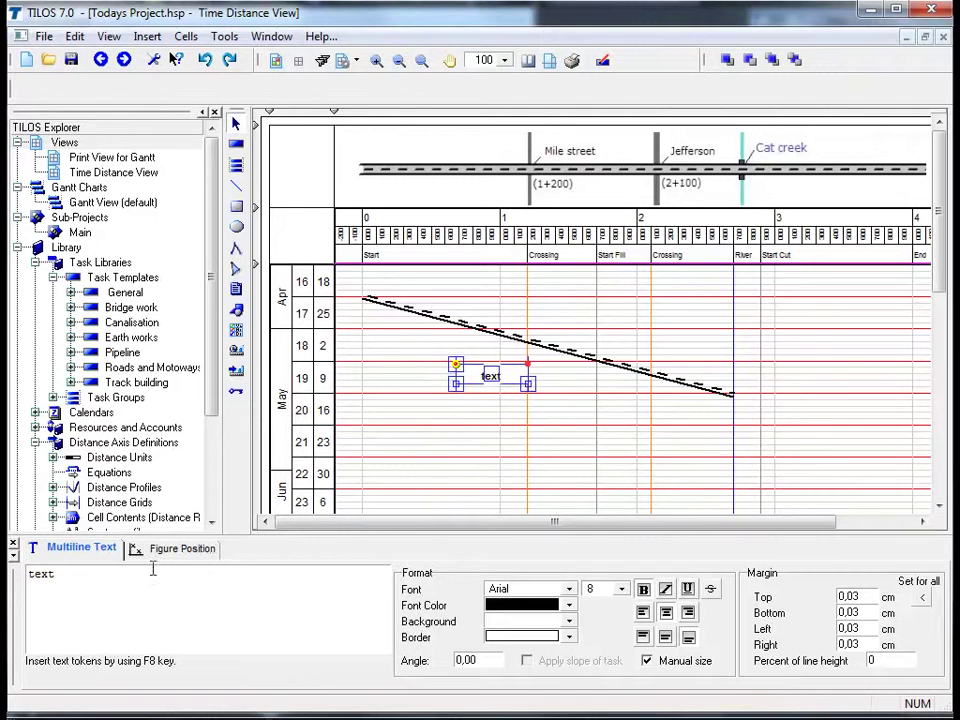
{"action": "left_click", "coordinate": [90, 577]}
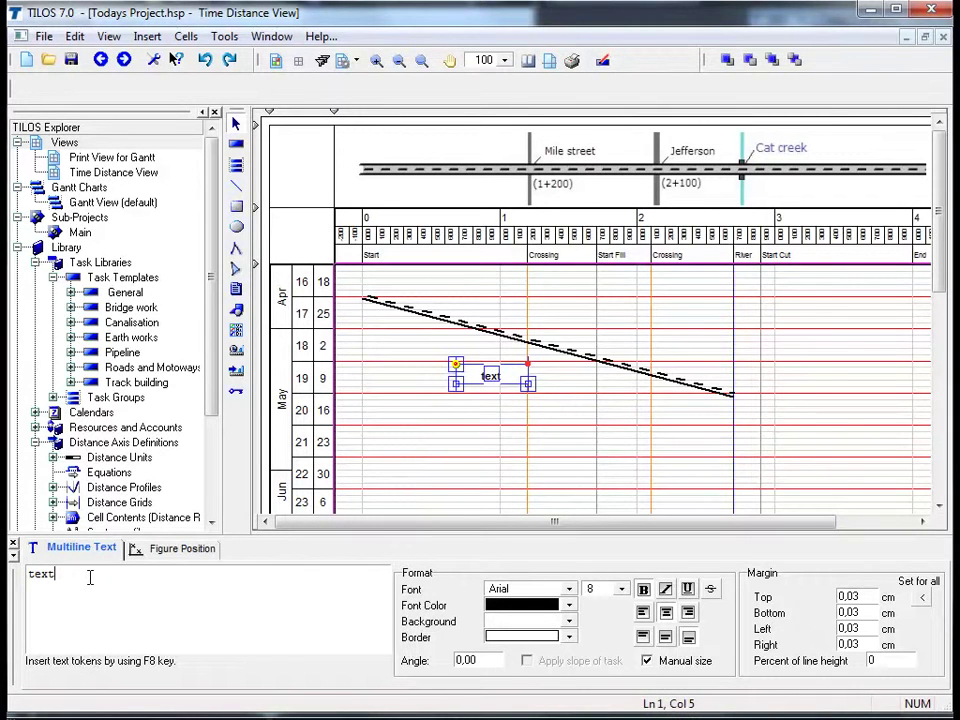
{"action": "key", "text": "BackSpace"}
{"action": "key", "text": "BackSpace"}
{"action": "key", "text": "BackSpace"}
{"action": "key", "text": "BackSpace"}
{"action": "type", "text": "Today"}
{"action": "left_click", "coordinate": [507, 432]}
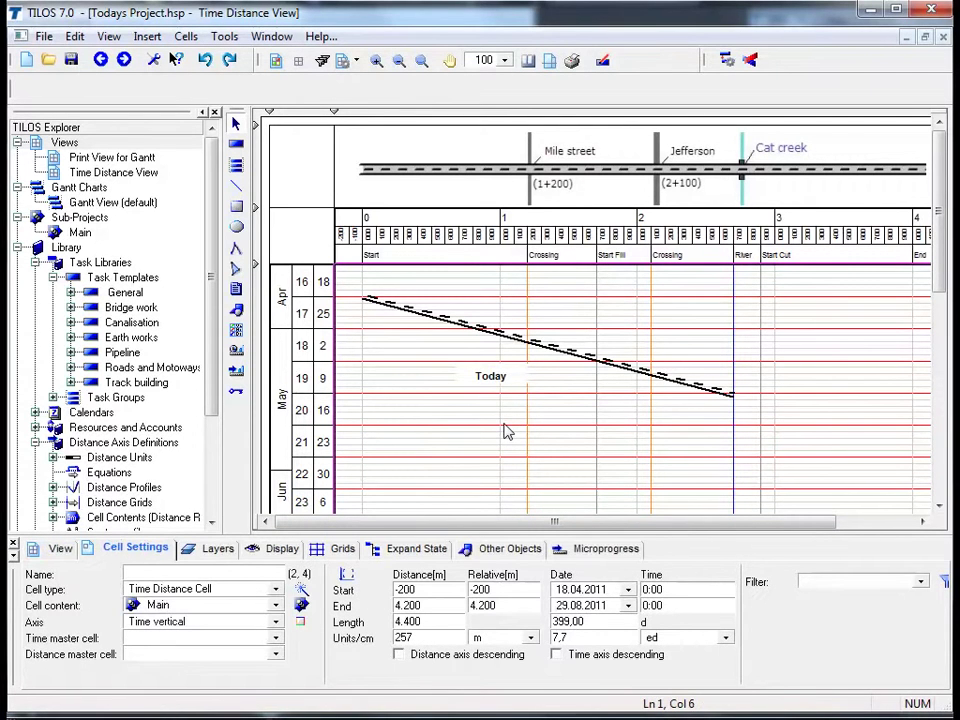
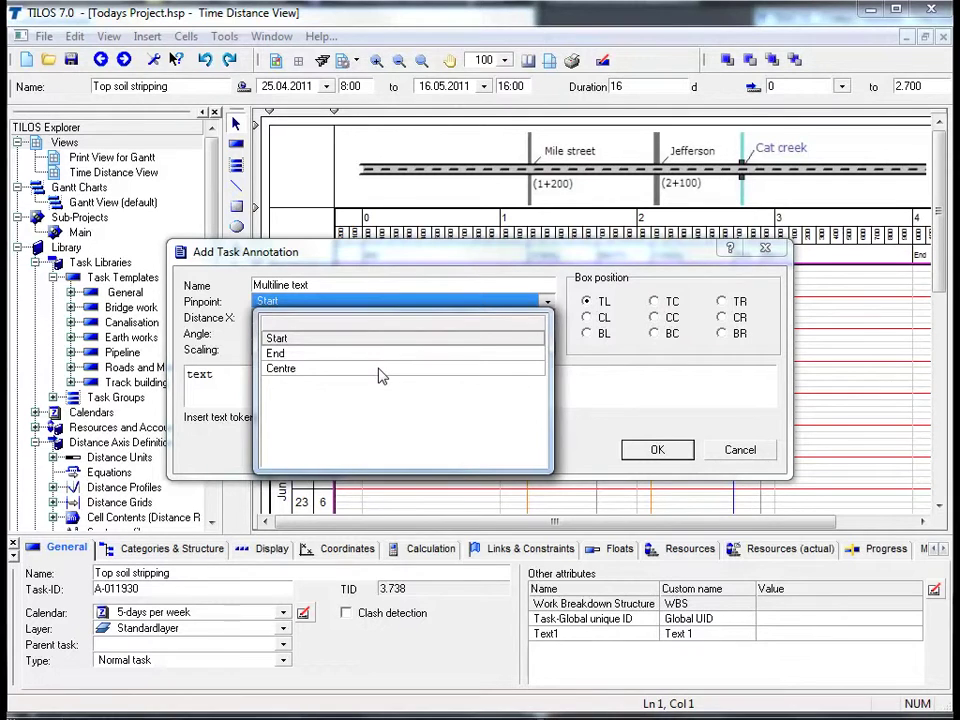
Pin the new task annotation to the task's Centre, apply the slope of the task, and set its box position to BC
{"action": "left_click", "coordinate": [380, 369]}
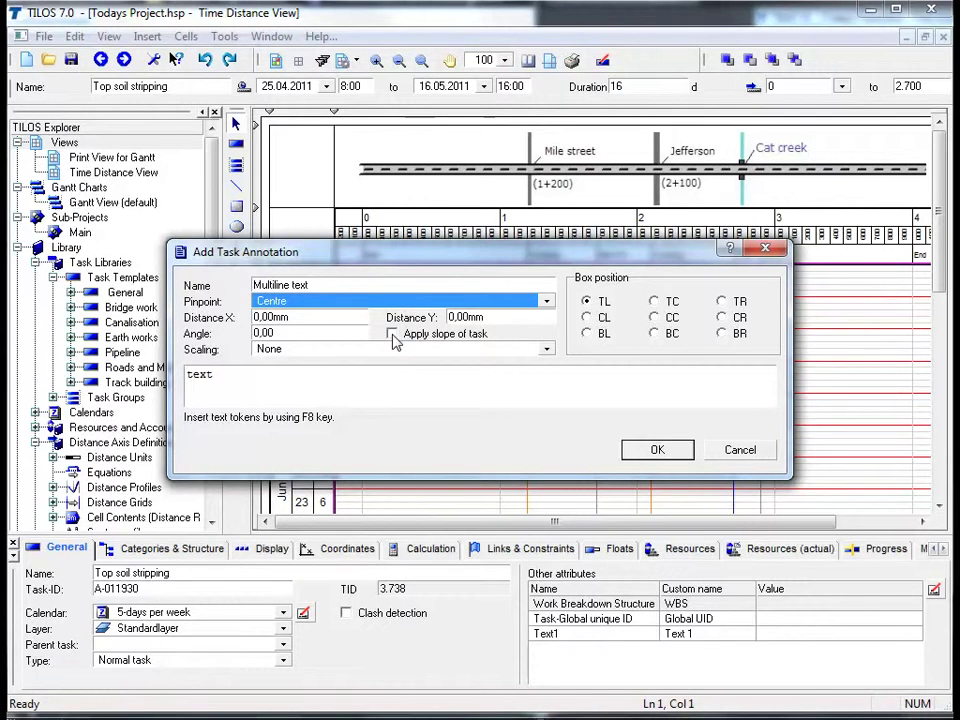
{"action": "left_click", "coordinate": [393, 336]}
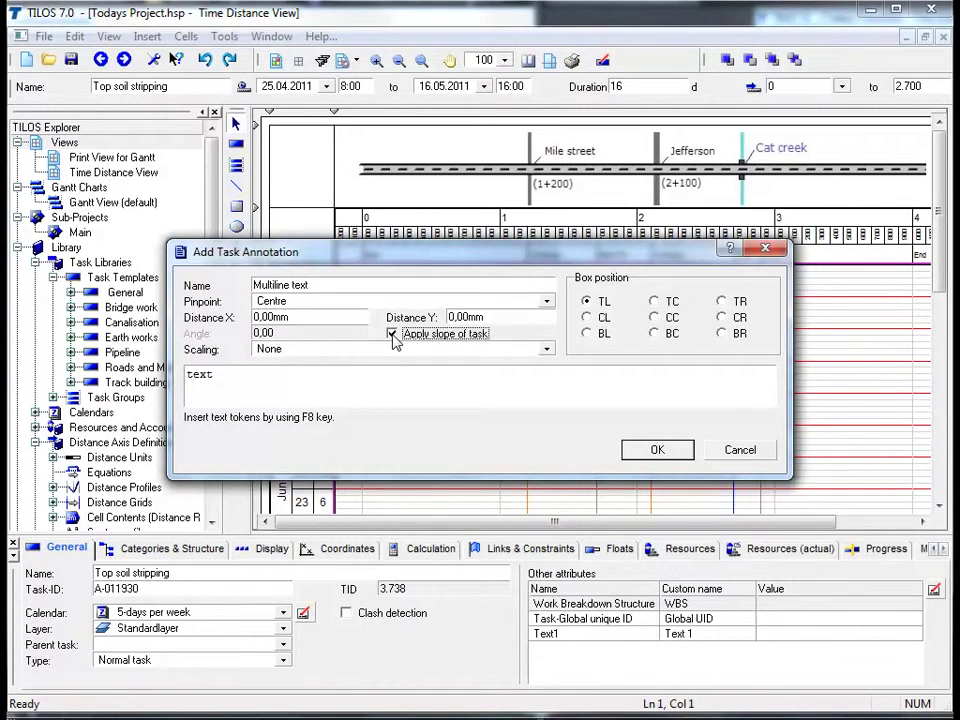
{"action": "left_click", "coordinate": [655, 336]}
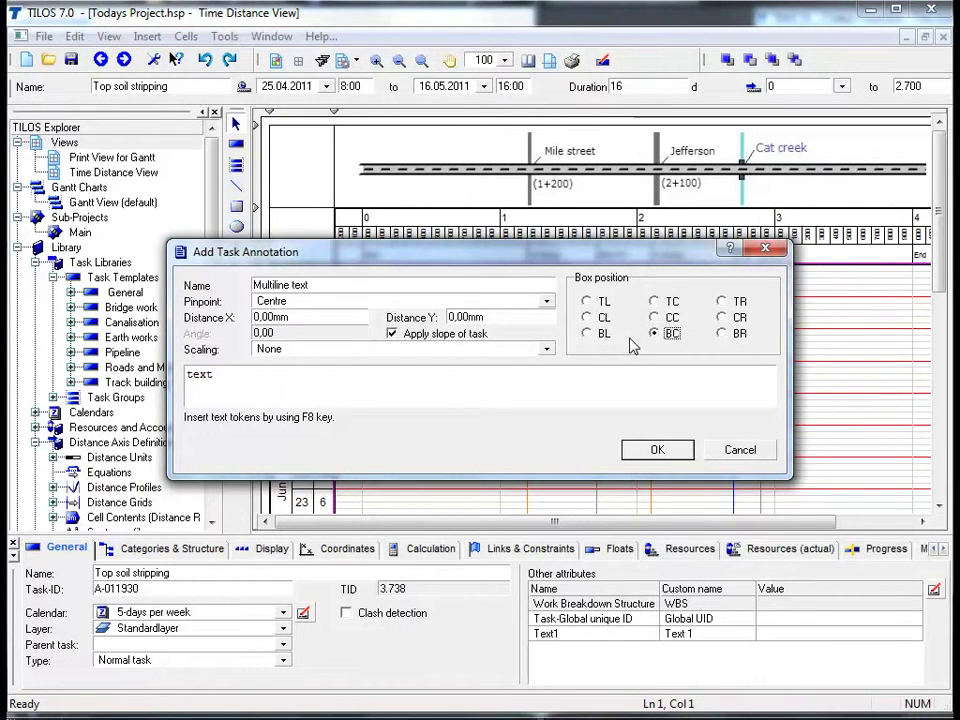
Replace the annotation's placeholder text with "Today's Project"
{"action": "key", "text": "Tab"}
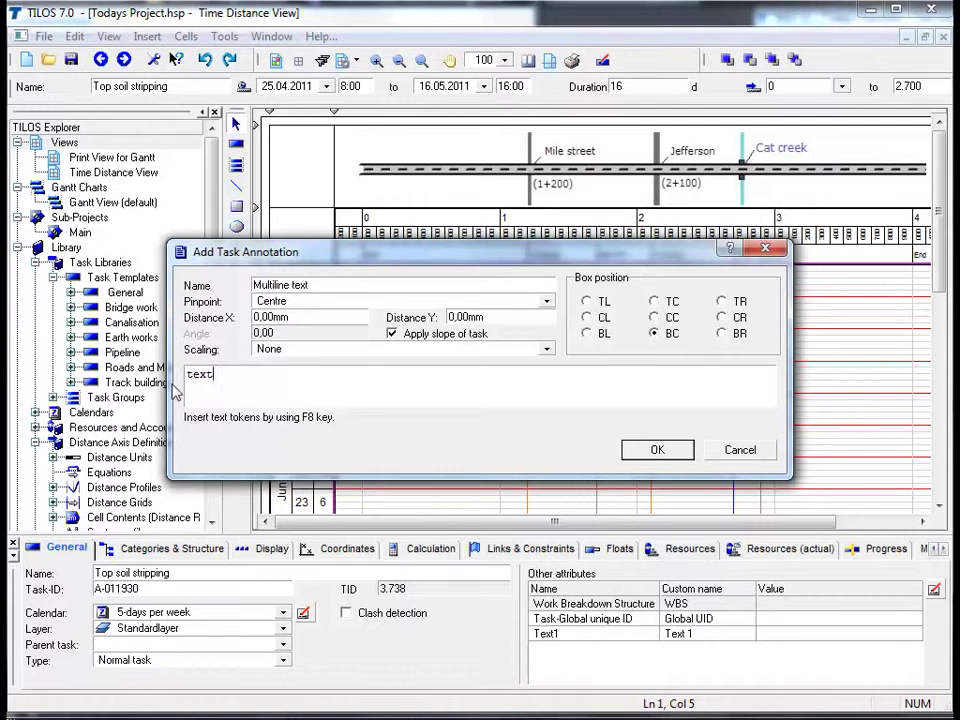
{"action": "key", "text": "BackSpace"}
{"action": "key", "text": "BackSpace"}
{"action": "key", "text": "BackSpace"}
{"action": "key", "text": "BackSpace"}
{"action": "type", "text": "Today's Project"}
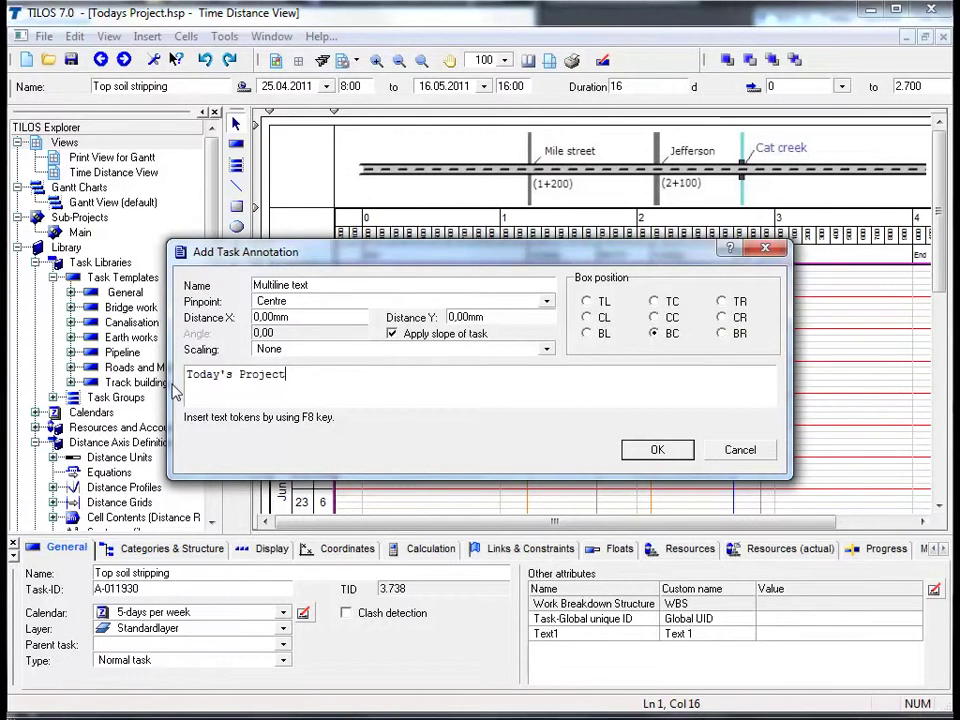
Replace the annotation text with the tokens Name and Duration.Estimate.Default time unit, and add the annotation to the task
{"action": "left_click_drag", "start_coordinate": [327, 377], "coordinate": [194, 386]}
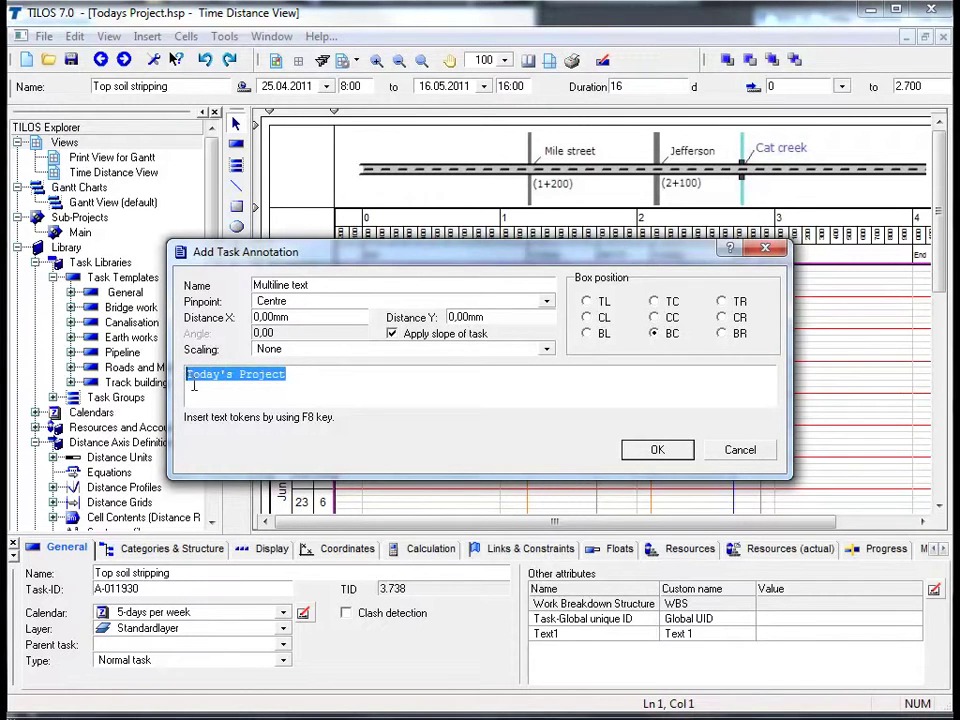
{"action": "key", "text": "Delete"}
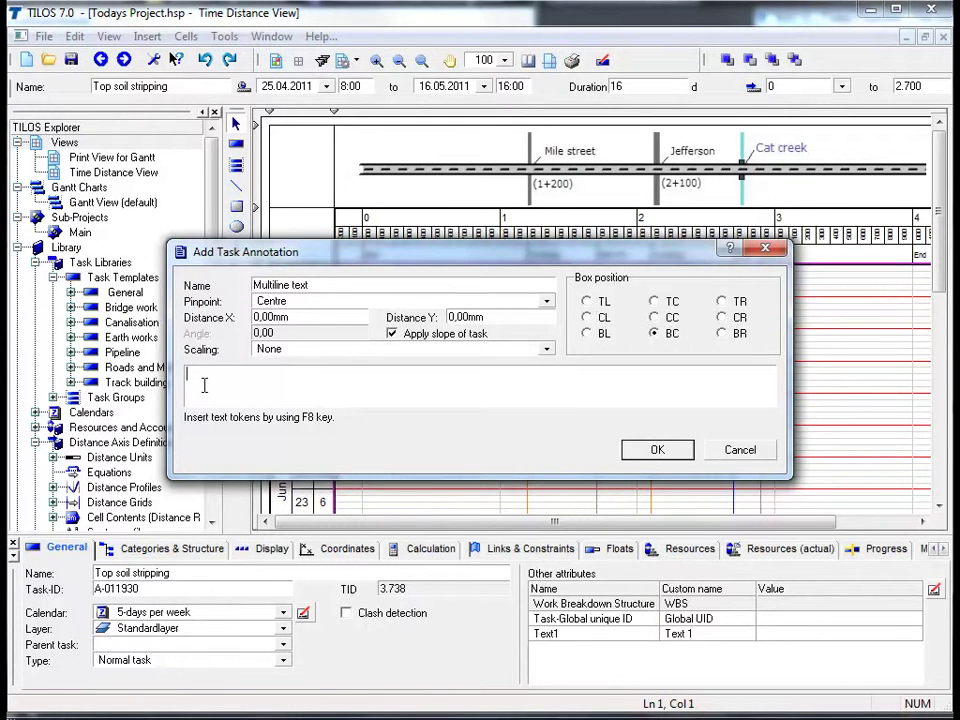
{"action": "key", "text": "F8"}
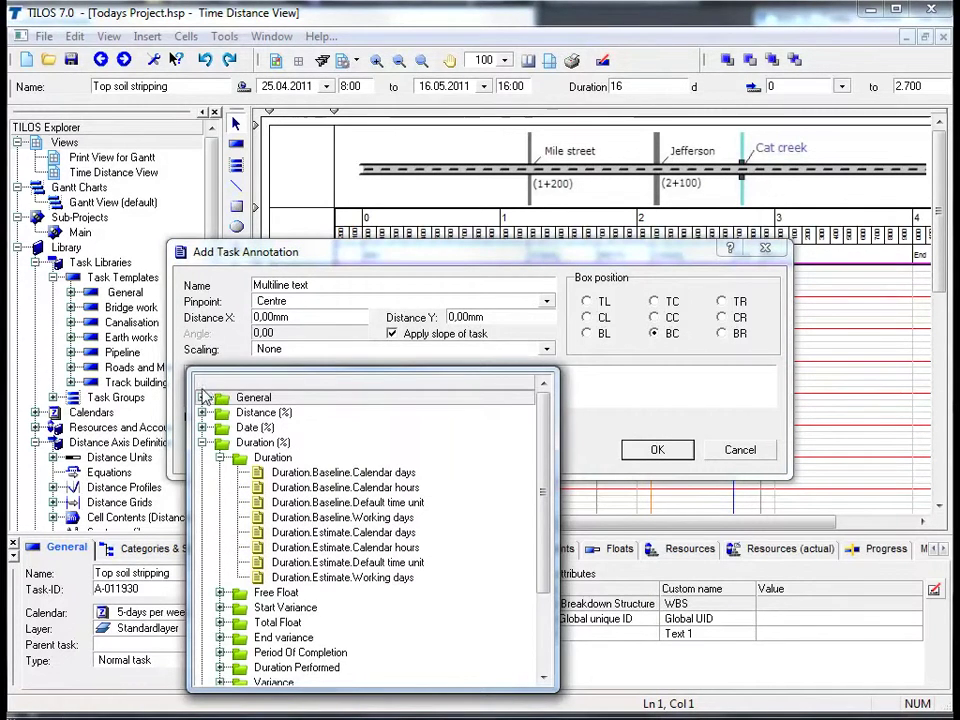
{"action": "left_click", "coordinate": [201, 398]}
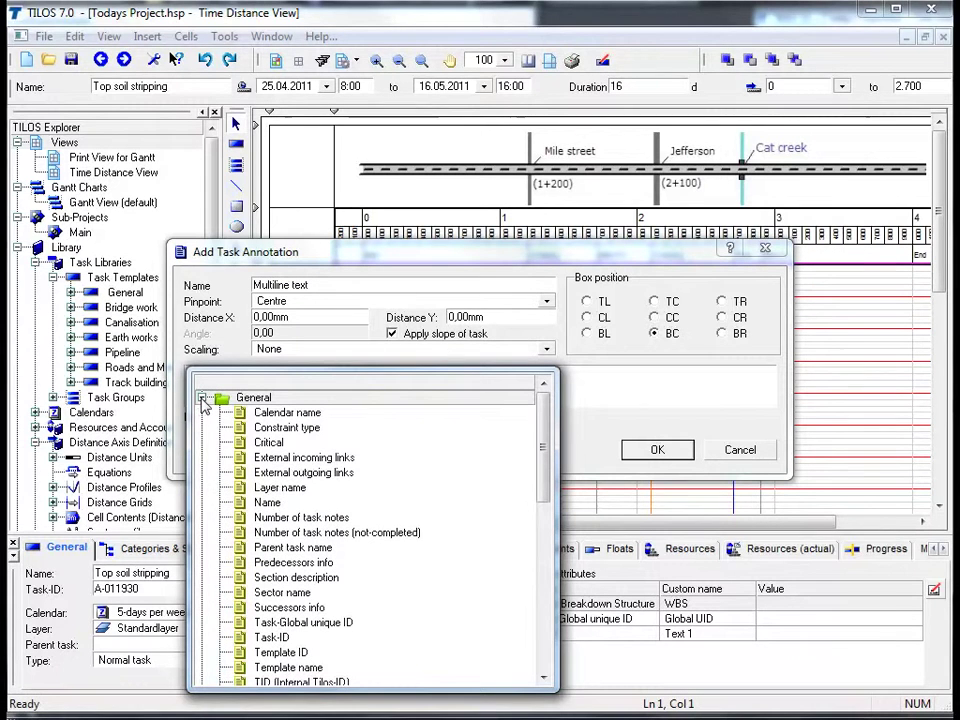
{"action": "double_click", "coordinate": [258, 503]}
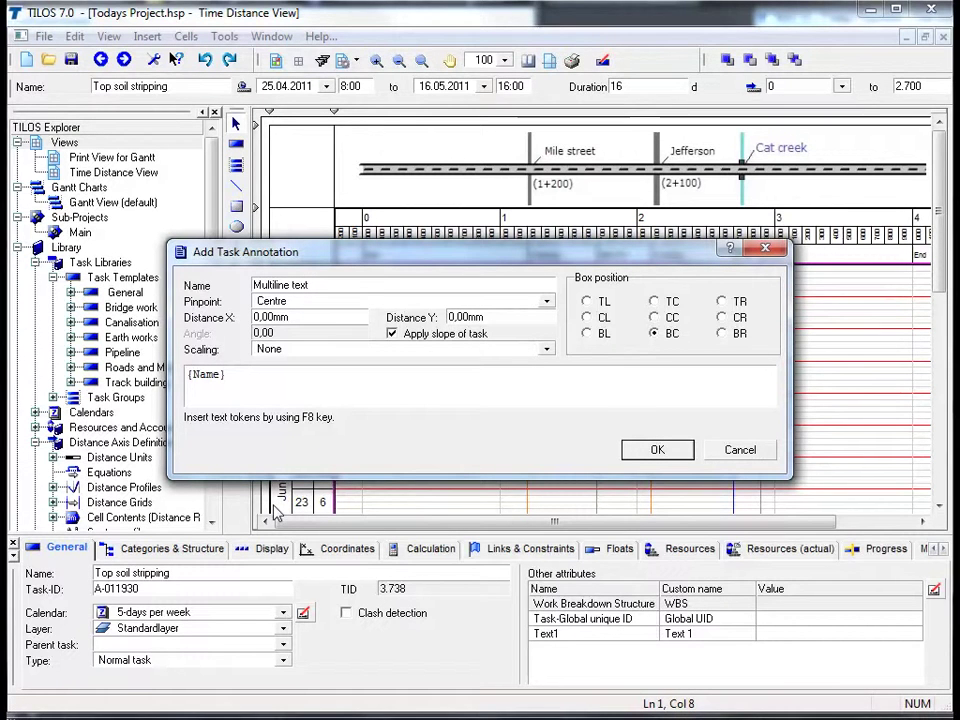
{"action": "key", "text": "F8"}
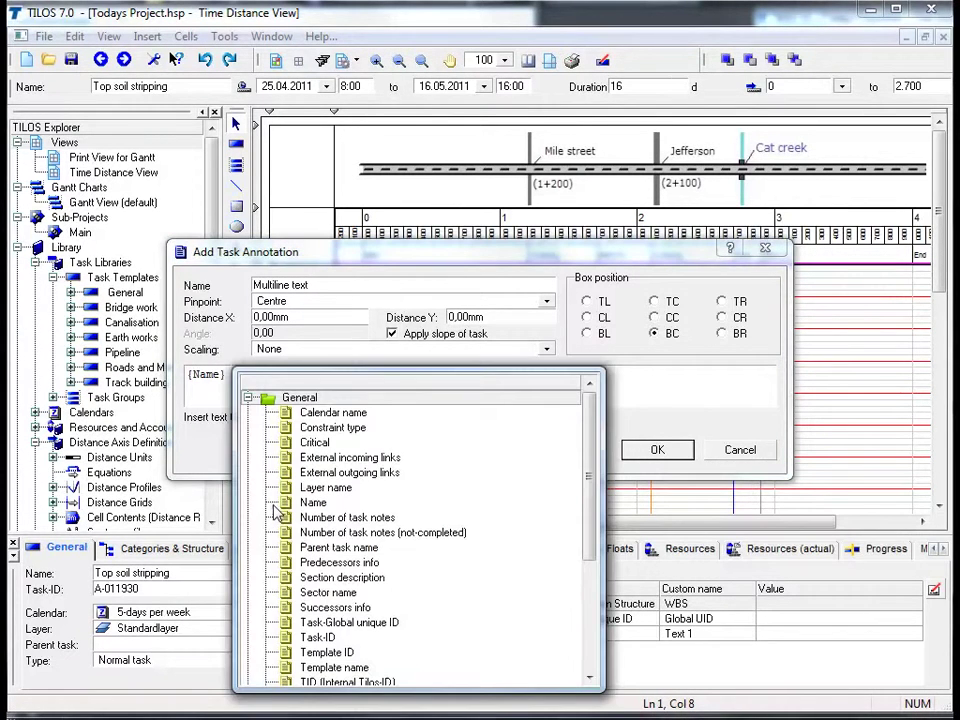
{"action": "left_click", "coordinate": [248, 398]}
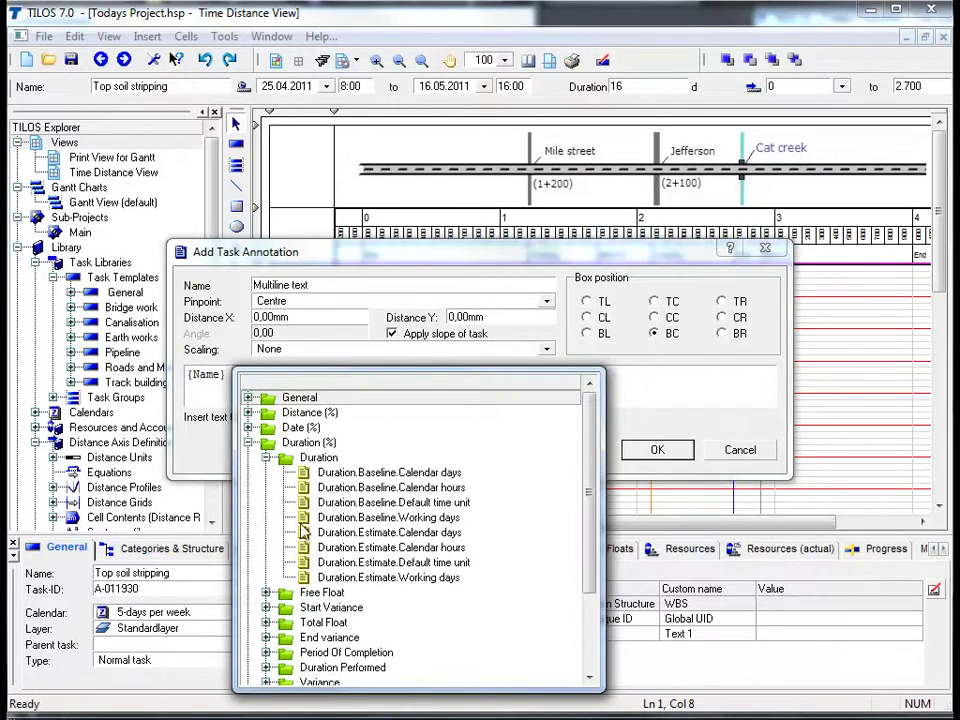
{"action": "double_click", "coordinate": [441, 567]}
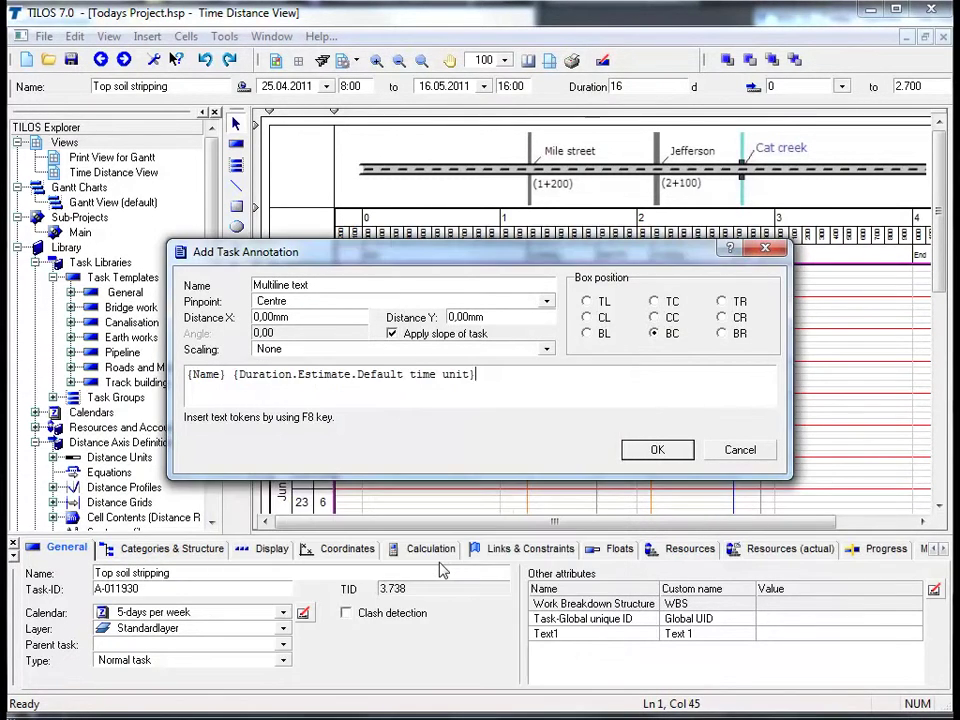
{"action": "left_click", "coordinate": [656, 449]}
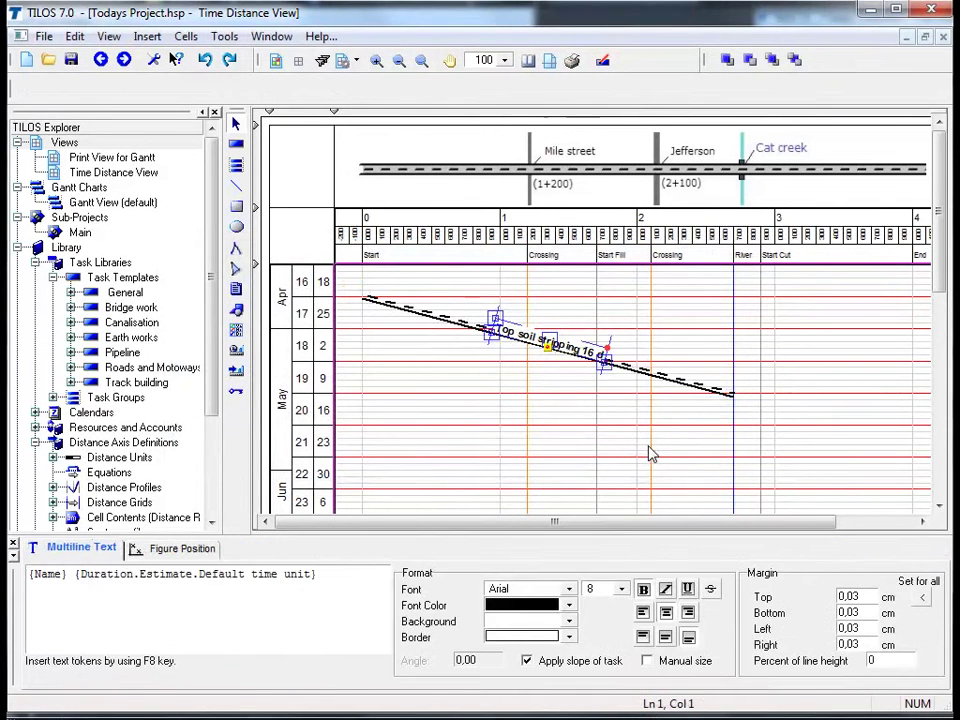
{"action": "left_click", "coordinate": [650, 454]}
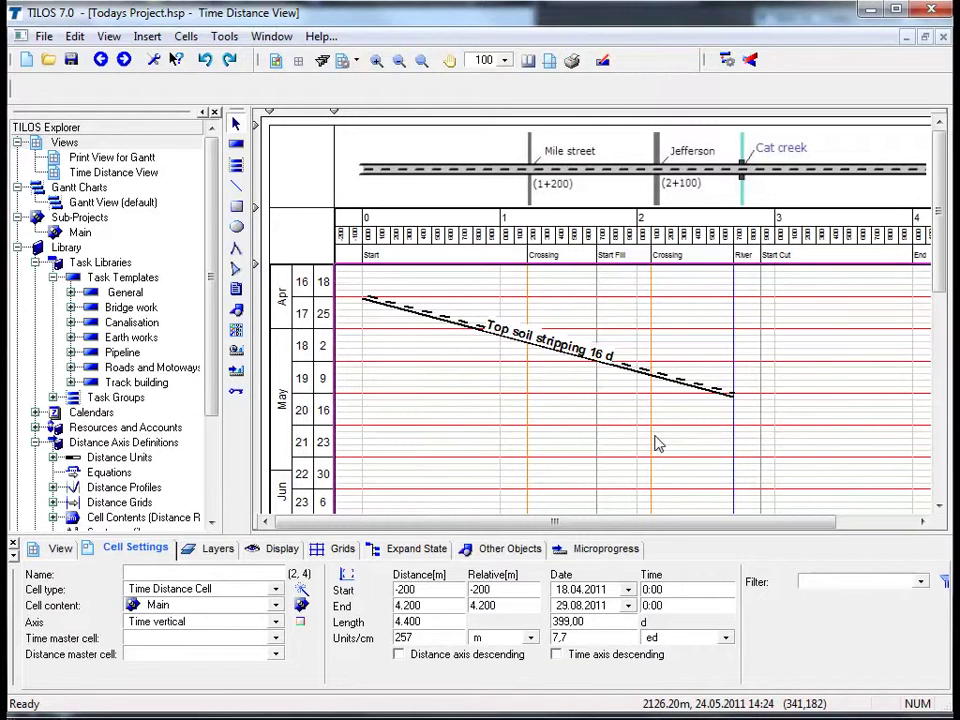
Set the Top soil stripping task to calculate its Work rate from a quantity of 27000 m2
{"action": "left_click", "coordinate": [633, 372]}
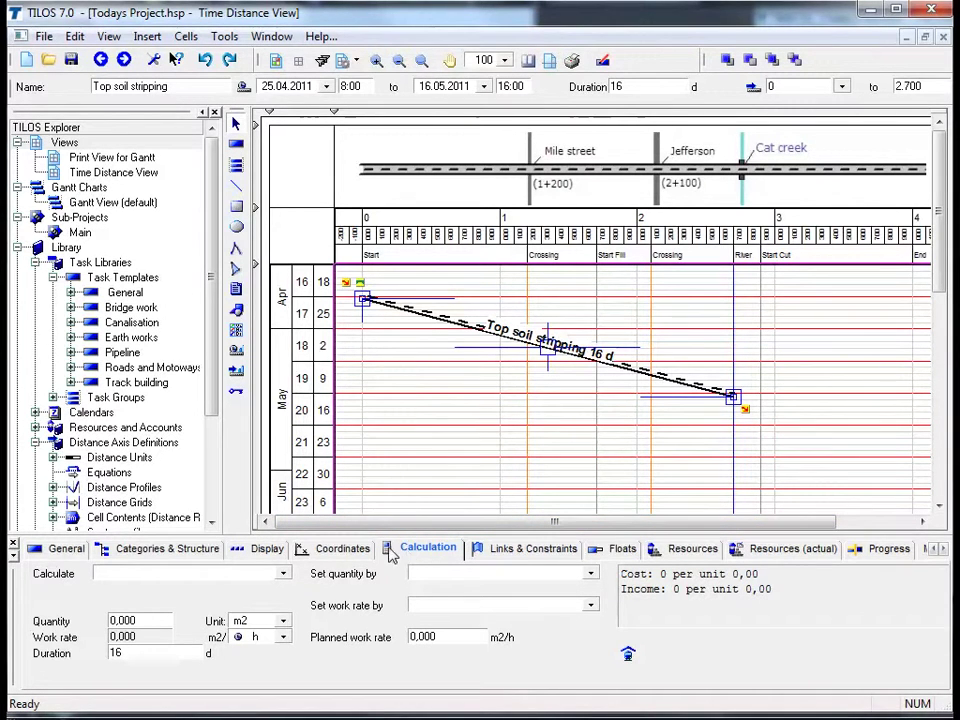
{"action": "left_click", "coordinate": [281, 574]}
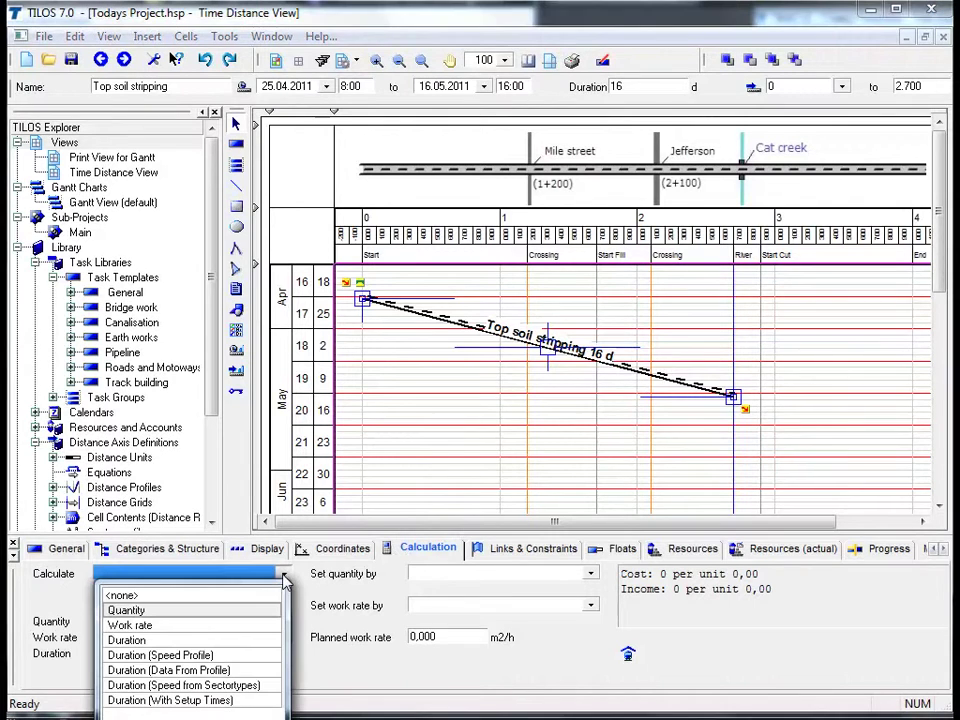
{"action": "left_click", "coordinate": [220, 627]}
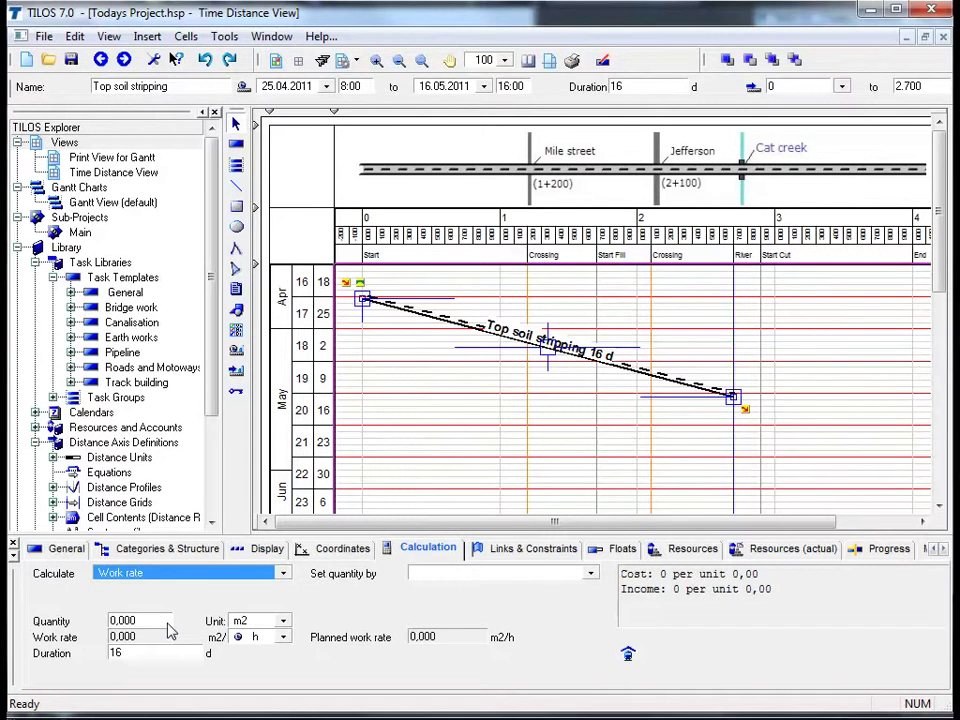
{"action": "left_click", "coordinate": [168, 622]}
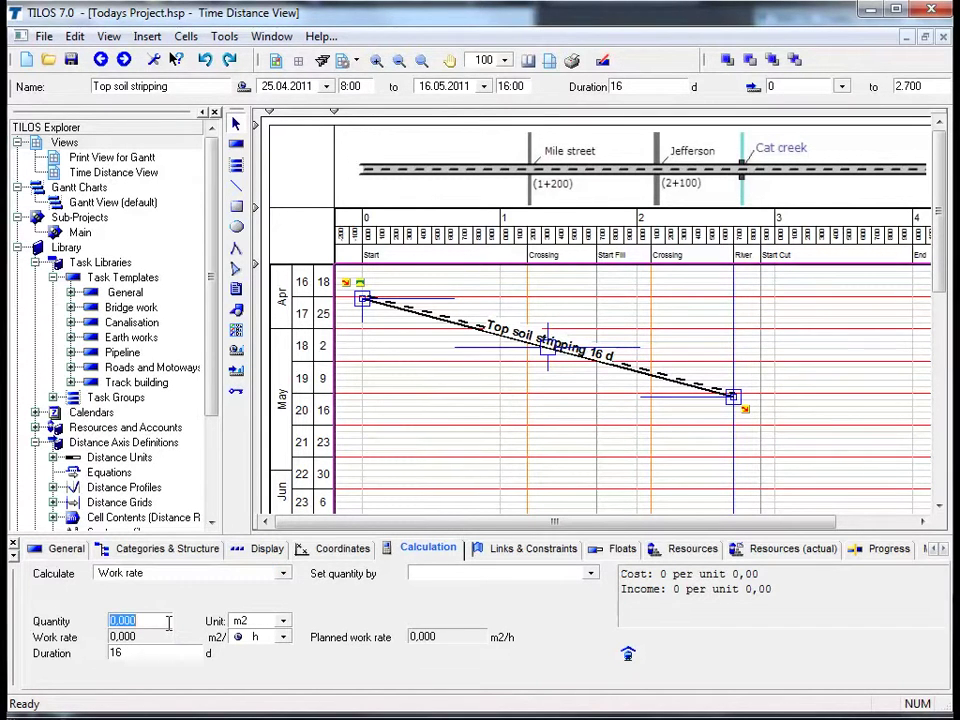
{"action": "type", "text": "27000"}
{"action": "key", "text": "Return"}
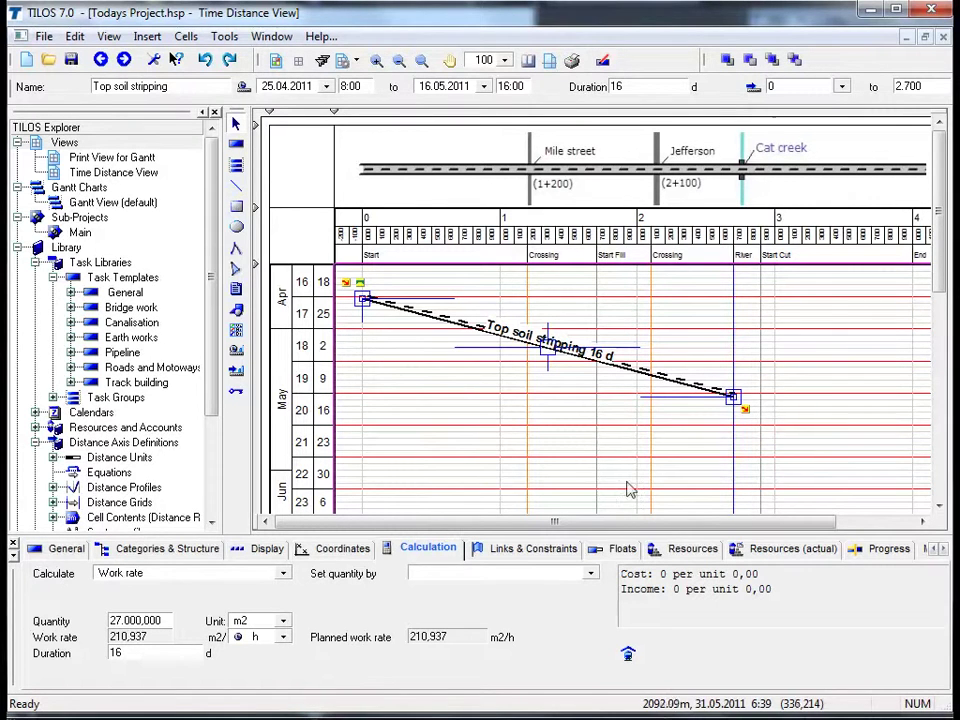
Switch the task's calculation to Duration and set its planned work rate to 240 m2/h
{"action": "left_click", "coordinate": [281, 576]}
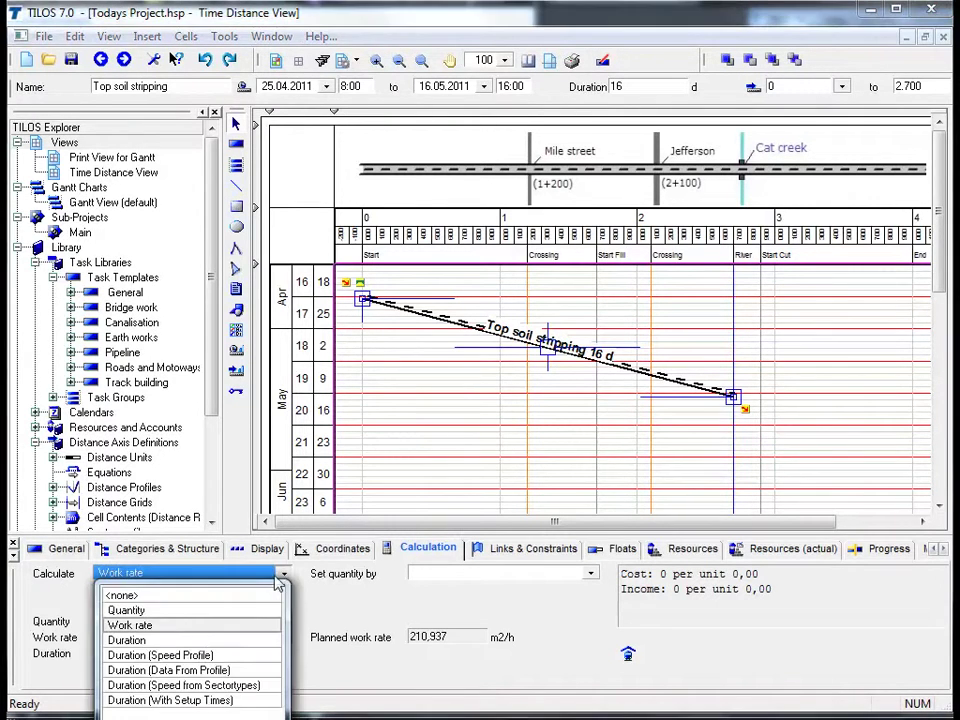
{"action": "left_click", "coordinate": [229, 642]}
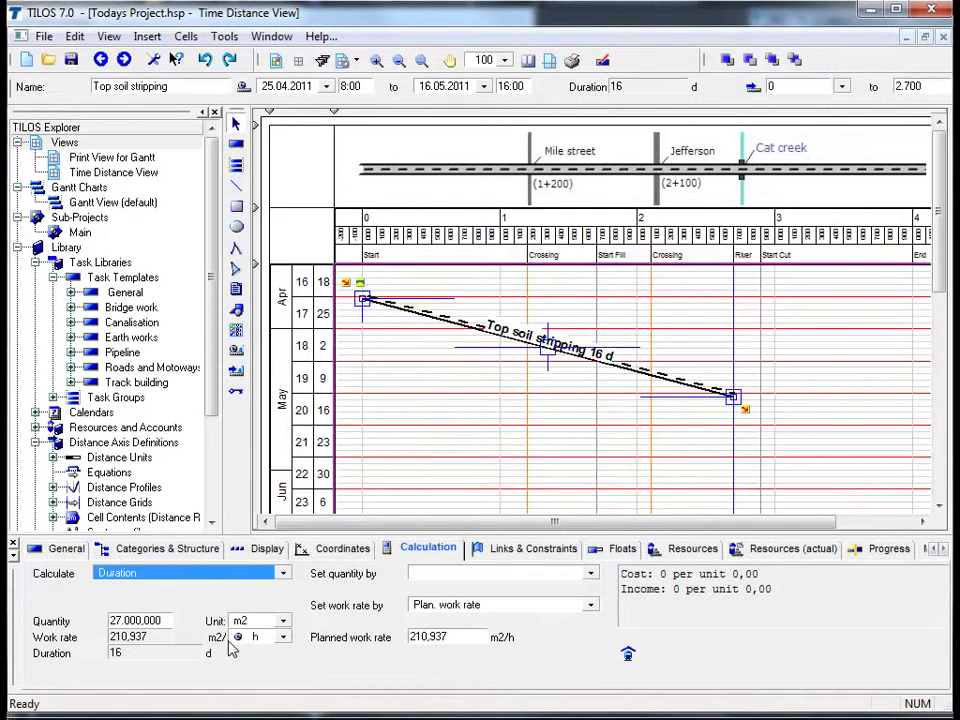
{"action": "double_click", "coordinate": [455, 637]}
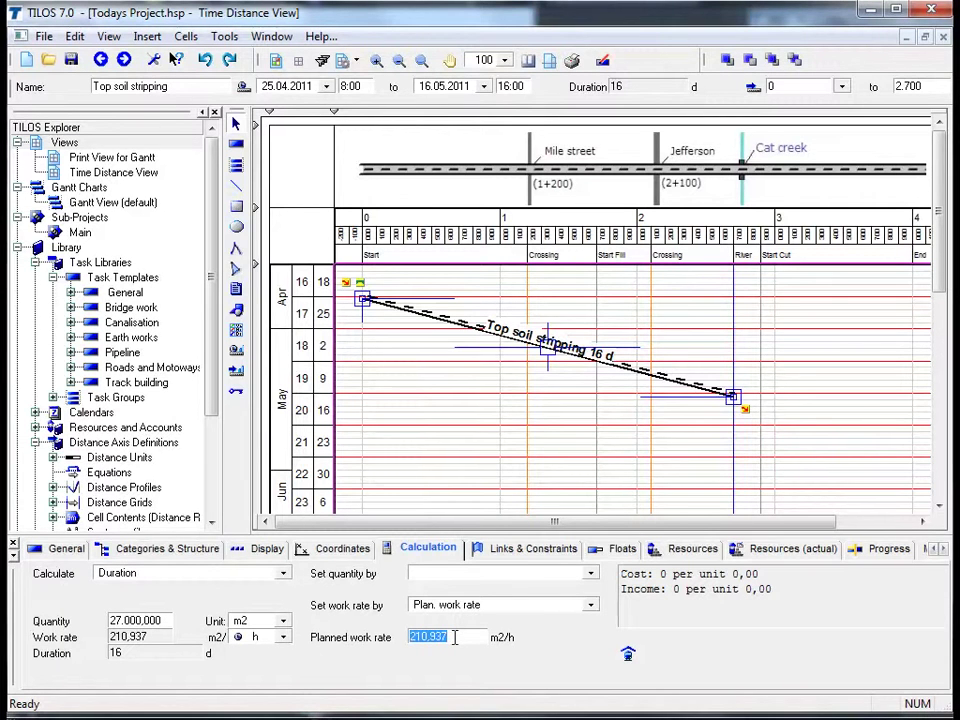
{"action": "type", "text": "240"}
{"action": "key", "text": "Return"}
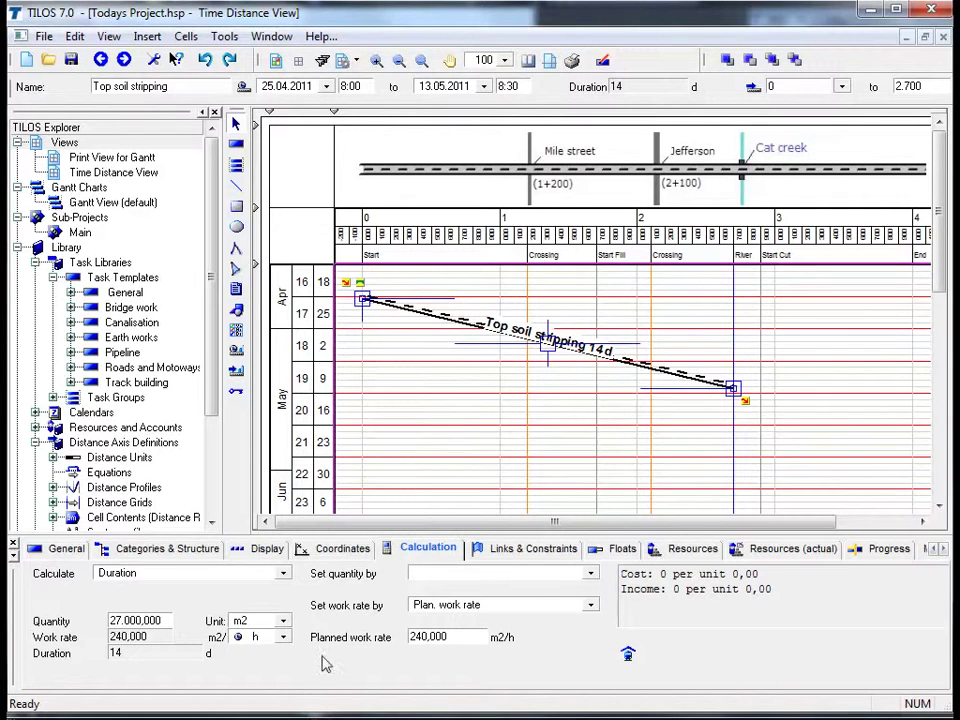
{"action": "double_click", "coordinate": [191, 656]}
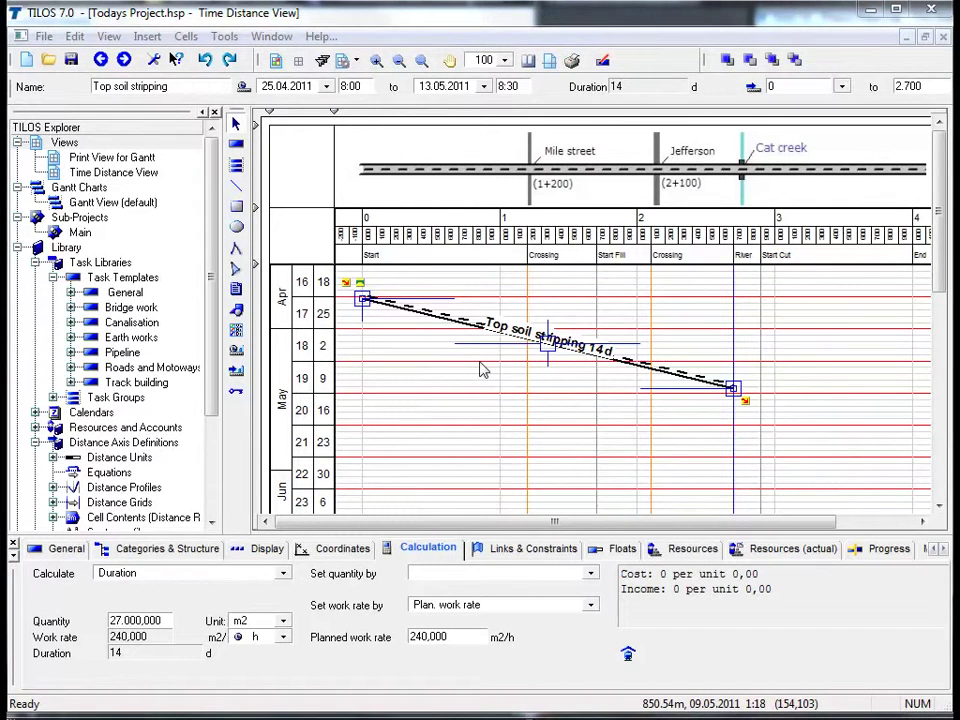
Derive the Top soil stripping task's quantity from Task length with a quantity factor of 12 m2/m
{"action": "left_click", "coordinate": [592, 575]}
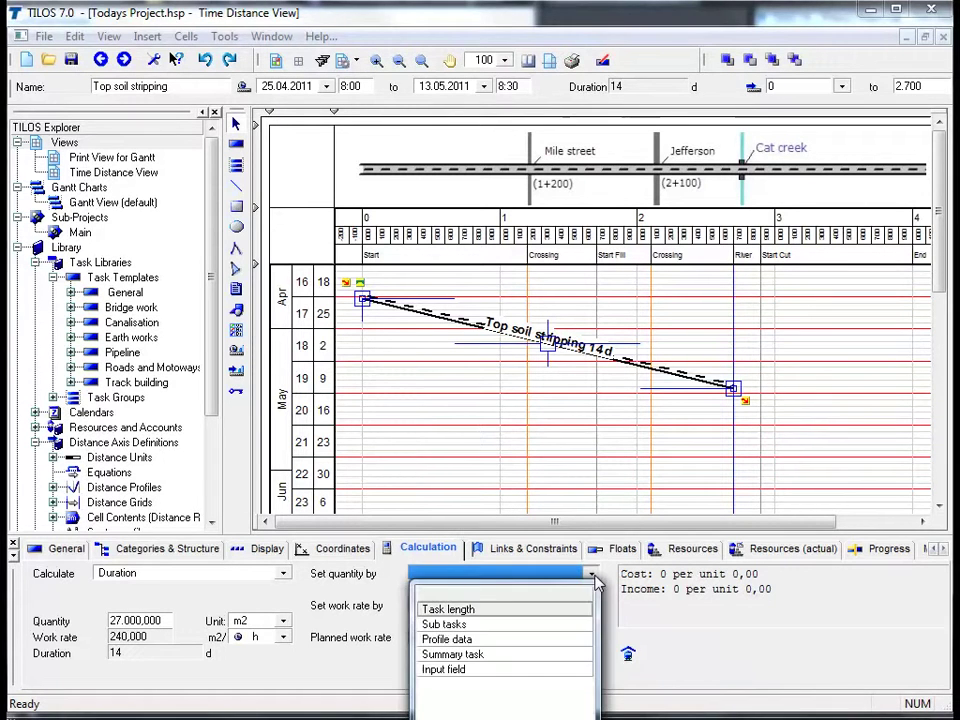
{"action": "left_click", "coordinate": [551, 612]}
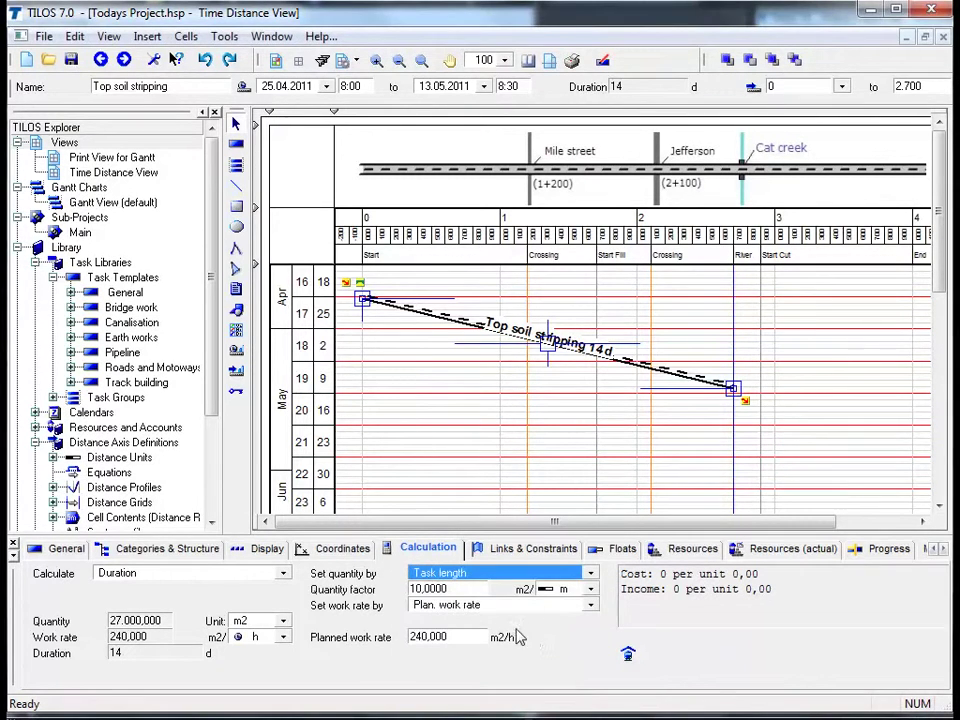
{"action": "left_click", "coordinate": [467, 590]}
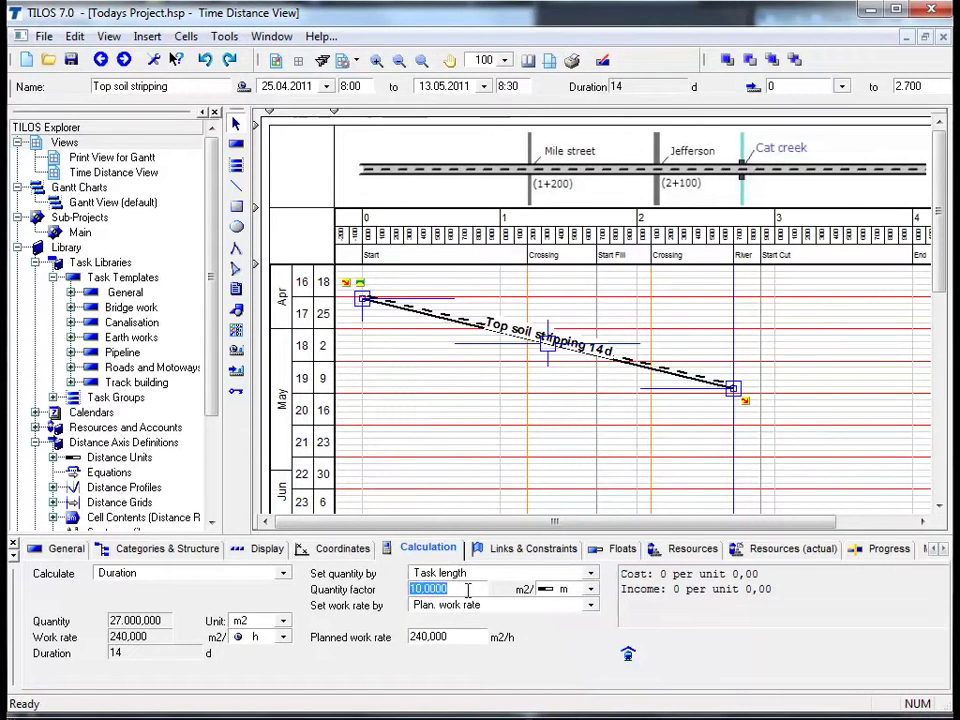
{"action": "type", "text": "12"}
{"action": "key", "text": "Return"}
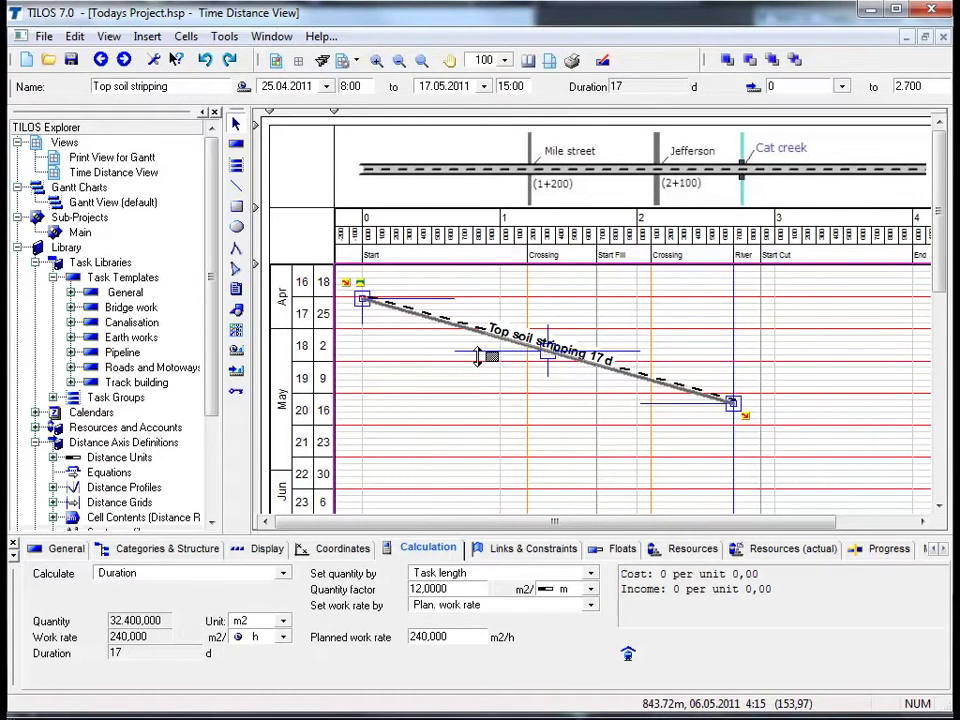
Set the Top soil stripping task's start distance to the Crossing station point at 1.200
{"action": "left_click", "coordinate": [344, 549]}
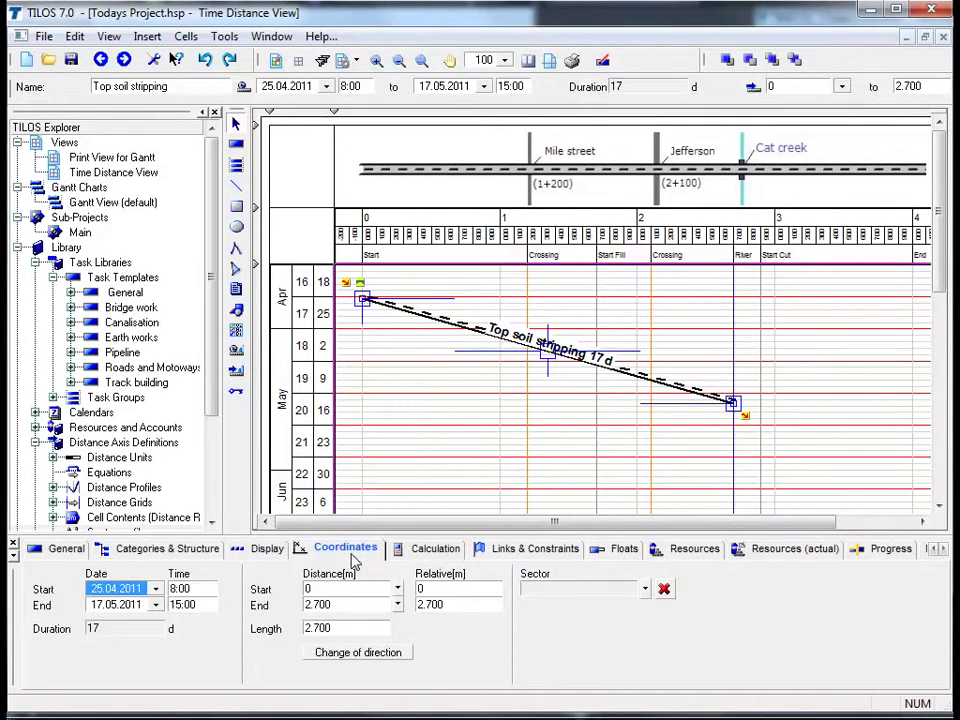
{"action": "left_click", "coordinate": [398, 592]}
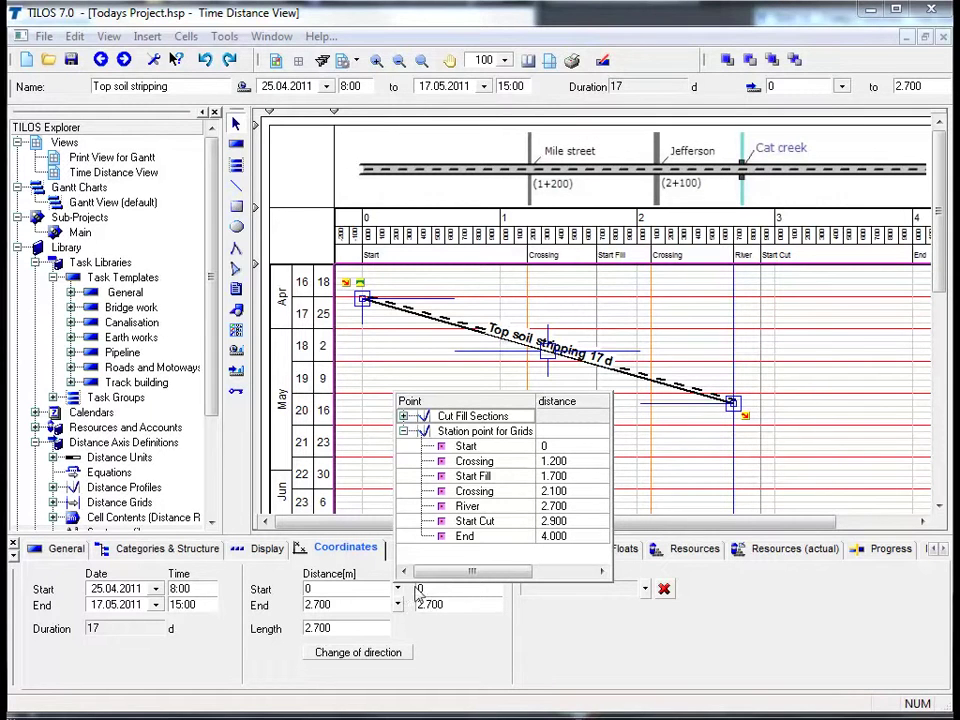
{"action": "left_click", "coordinate": [573, 463]}
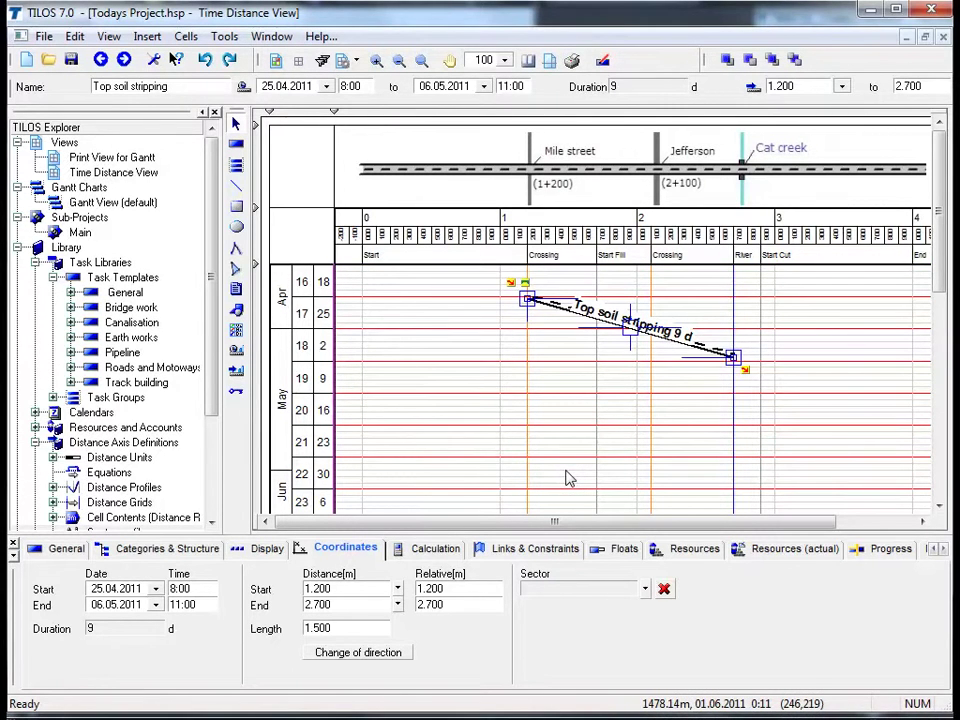
Move the task's start back to distance 0 and reverse its direction to run from 2.700 to 0
{"action": "left_click_drag", "start_coordinate": [527, 318], "coordinate": [364, 328]}
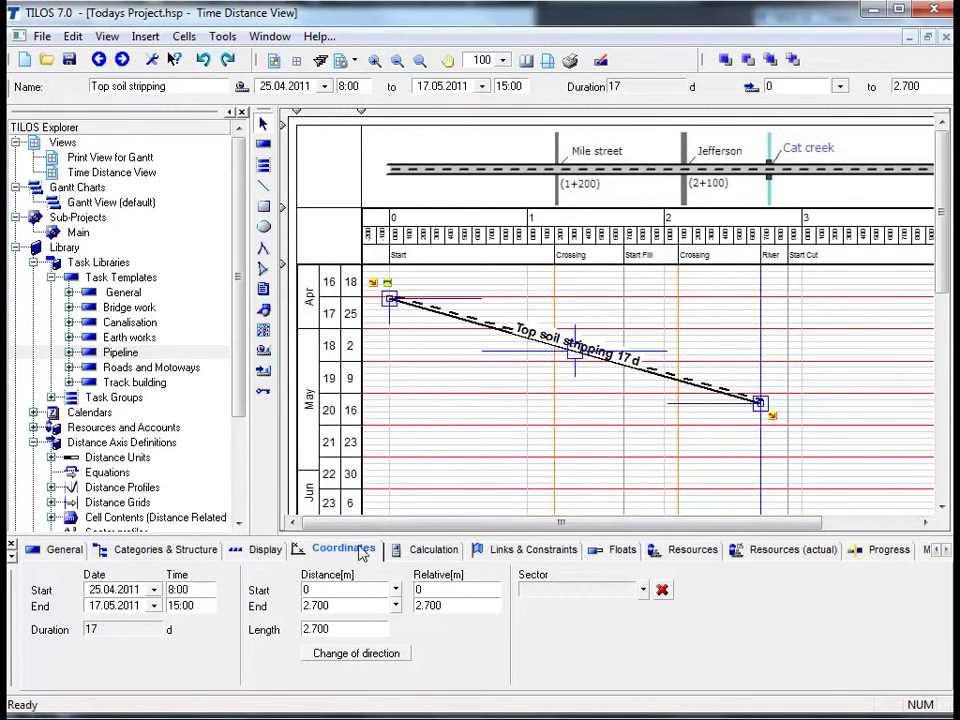
{"action": "left_click", "coordinate": [356, 654]}
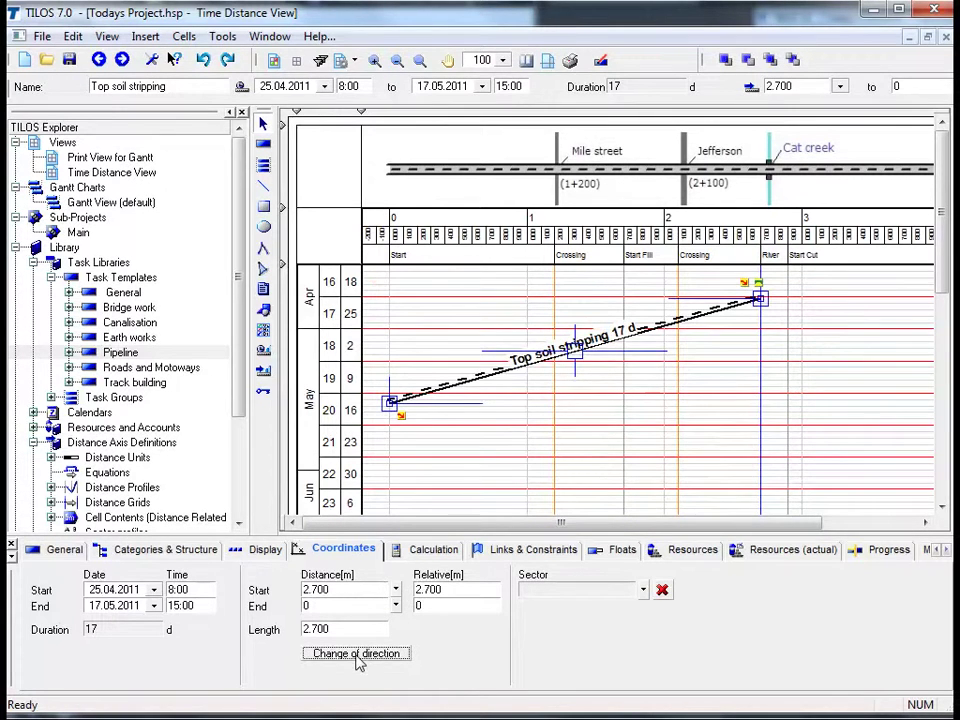
Save the task as a new template named "Top soil stripping today" beneath Earth works
{"action": "right_click", "coordinate": [458, 383]}
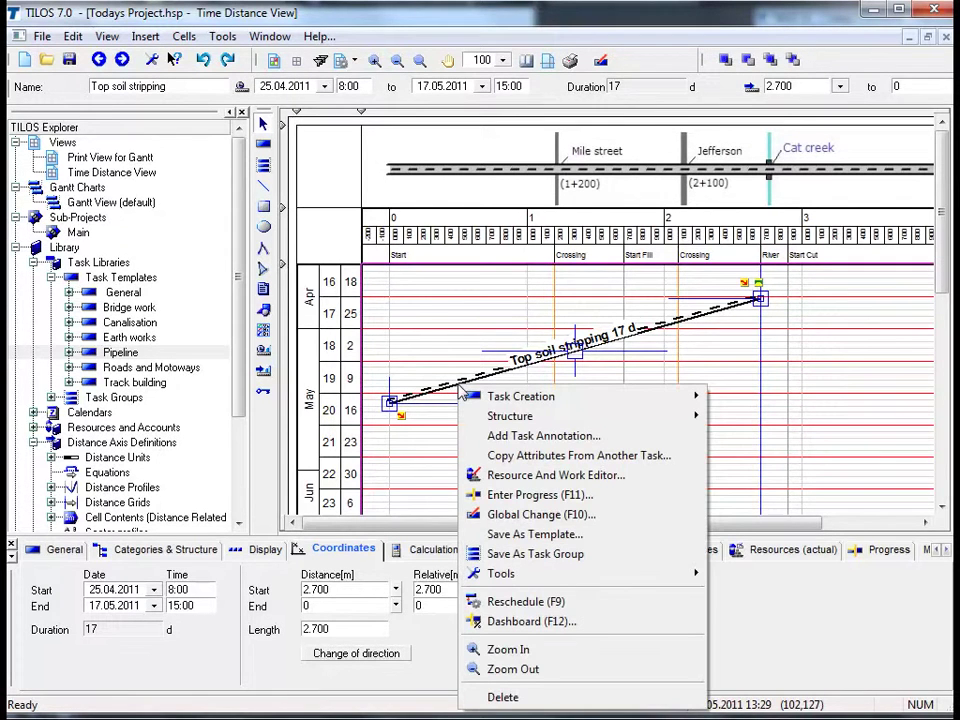
{"action": "left_click", "coordinate": [510, 543]}
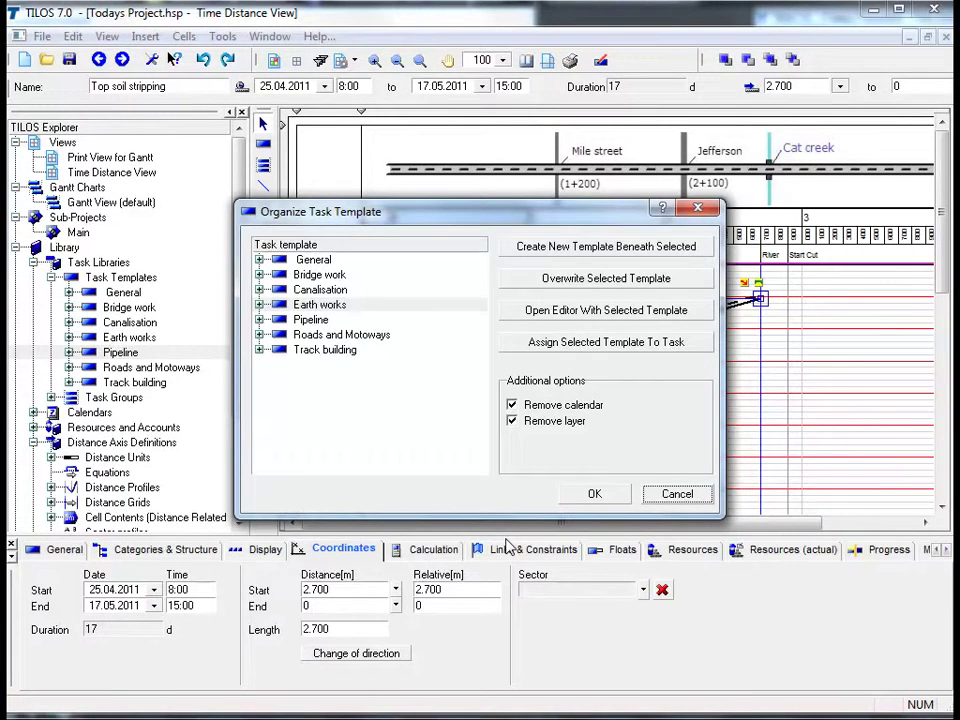
{"action": "left_click", "coordinate": [259, 305]}
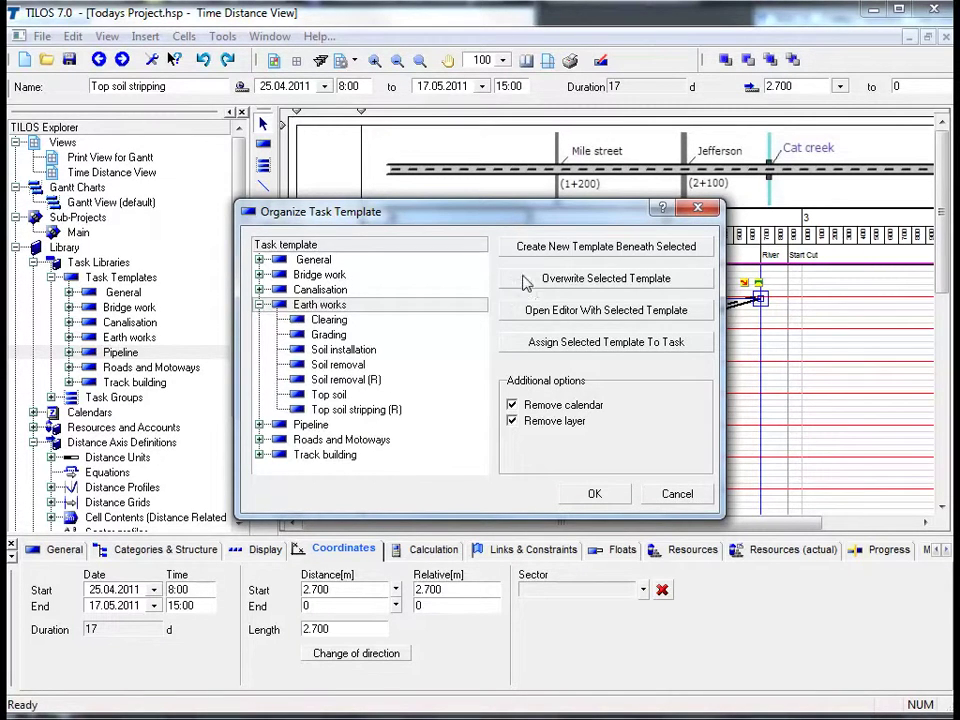
{"action": "left_click", "coordinate": [573, 254]}
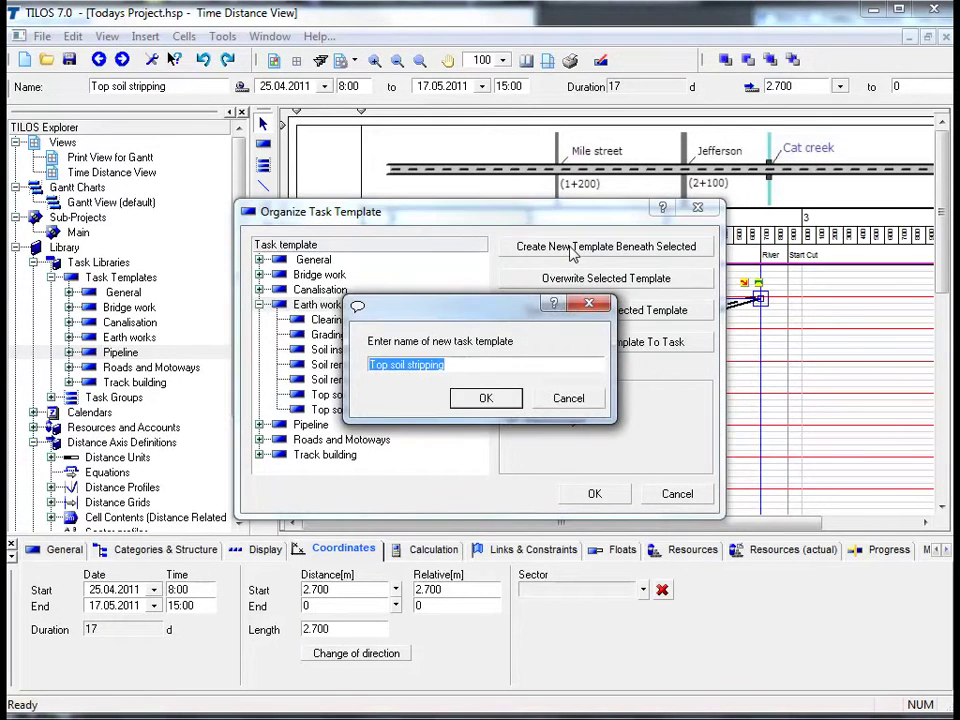
{"action": "left_click", "coordinate": [502, 362]}
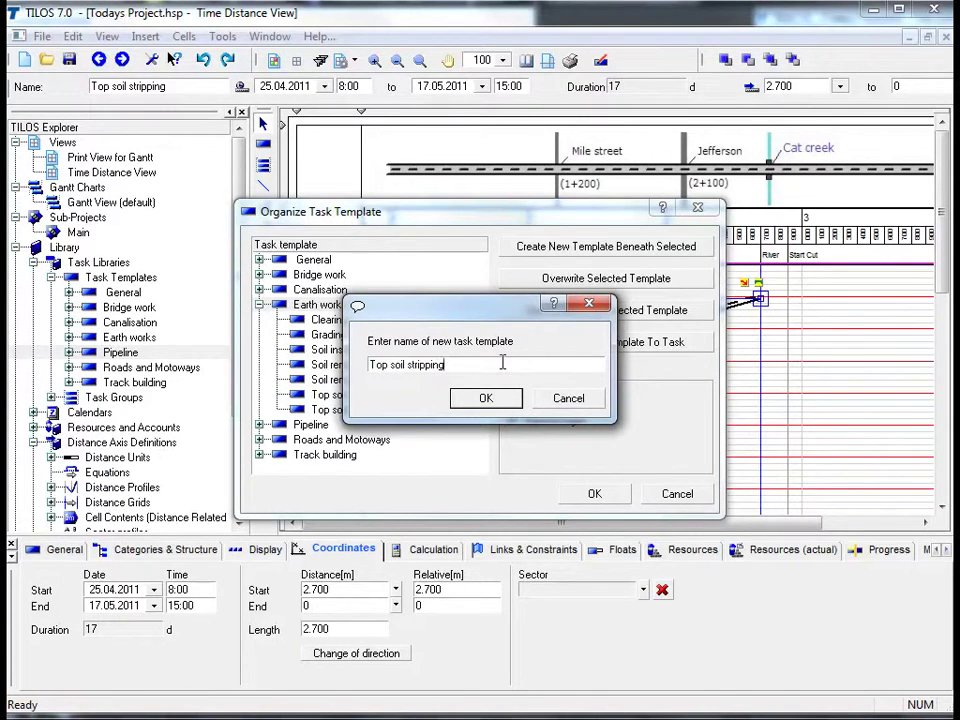
{"action": "type", "text": "today"}
{"action": "left_click", "coordinate": [463, 400]}
{"action": "left_click", "coordinate": [591, 494]}
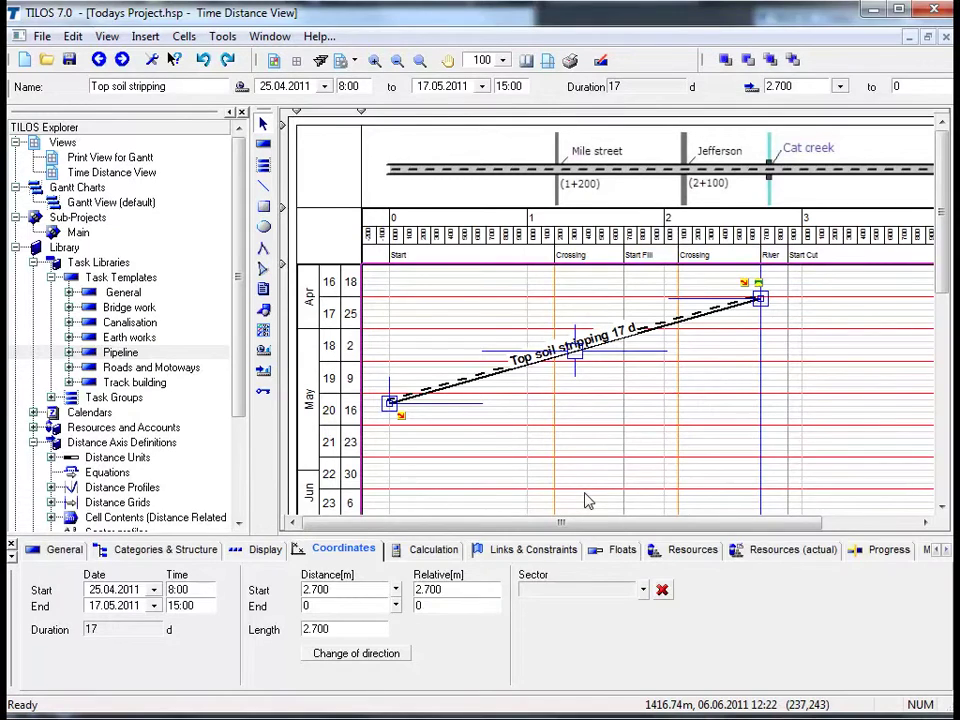
Draw a task from the Top soil stripping today template from River (2.700) to End (4.000), starting 17.05.2011
{"action": "left_click", "coordinate": [530, 462]}
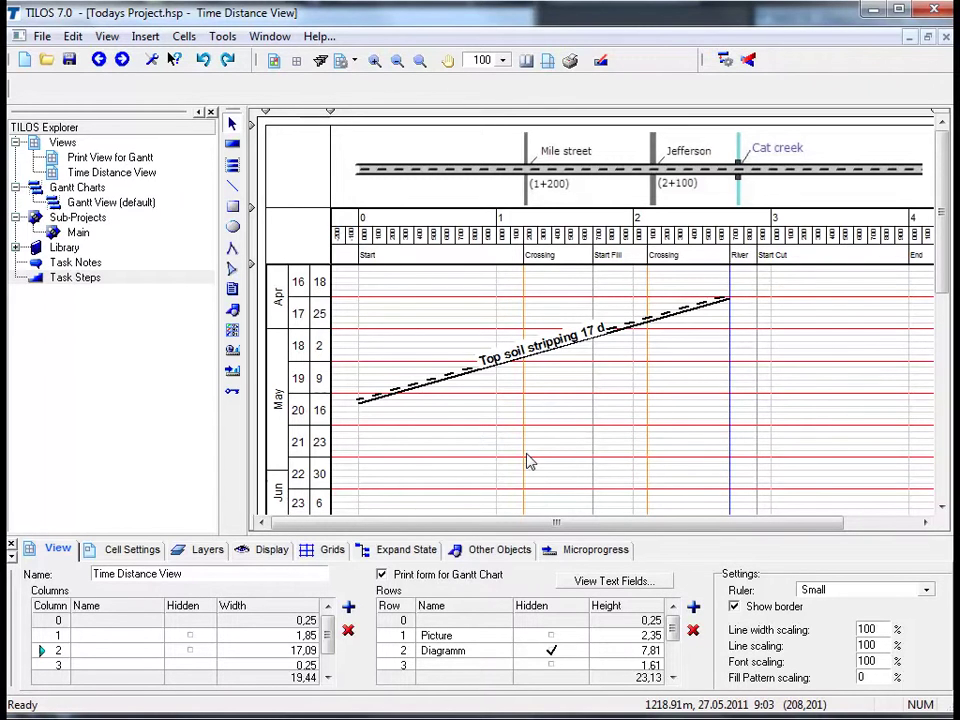
{"action": "left_click", "coordinate": [233, 146]}
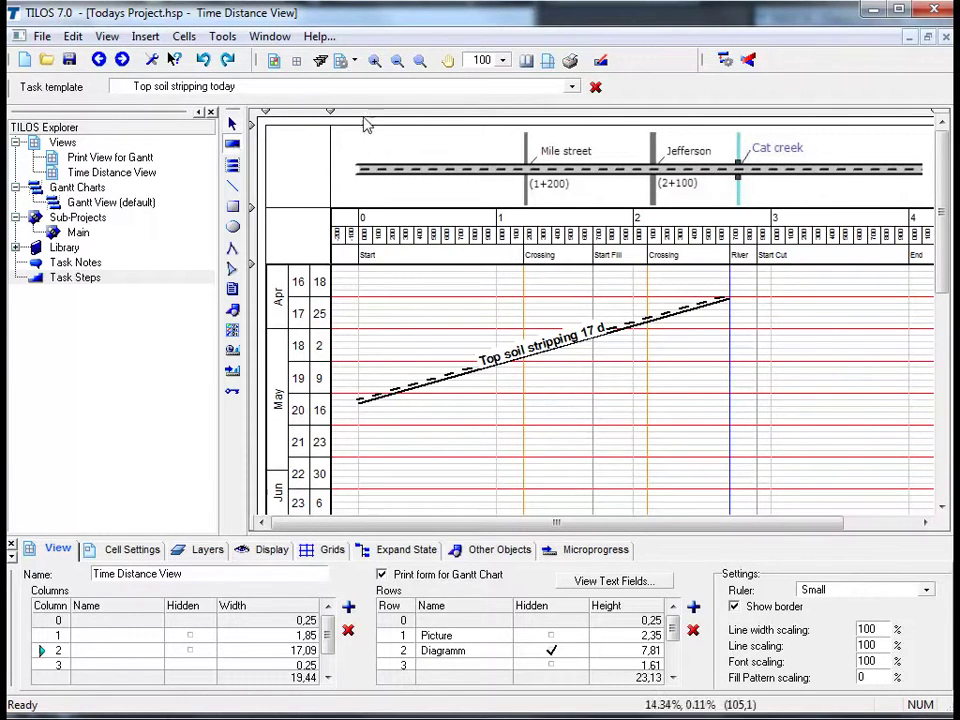
{"action": "left_click", "coordinate": [572, 88]}
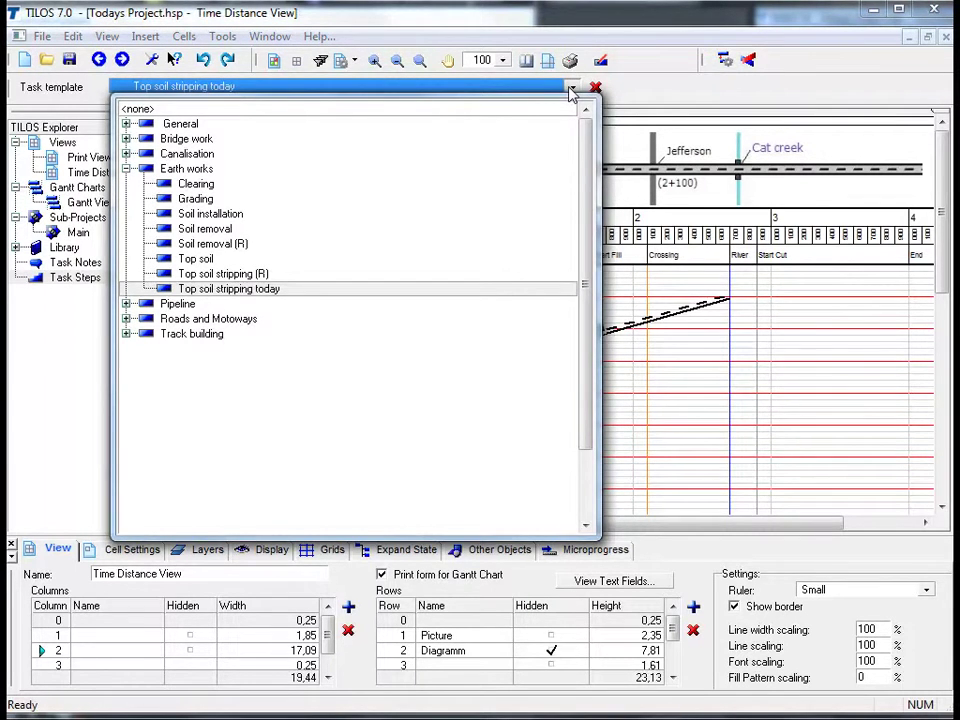
{"action": "left_click", "coordinate": [278, 292]}
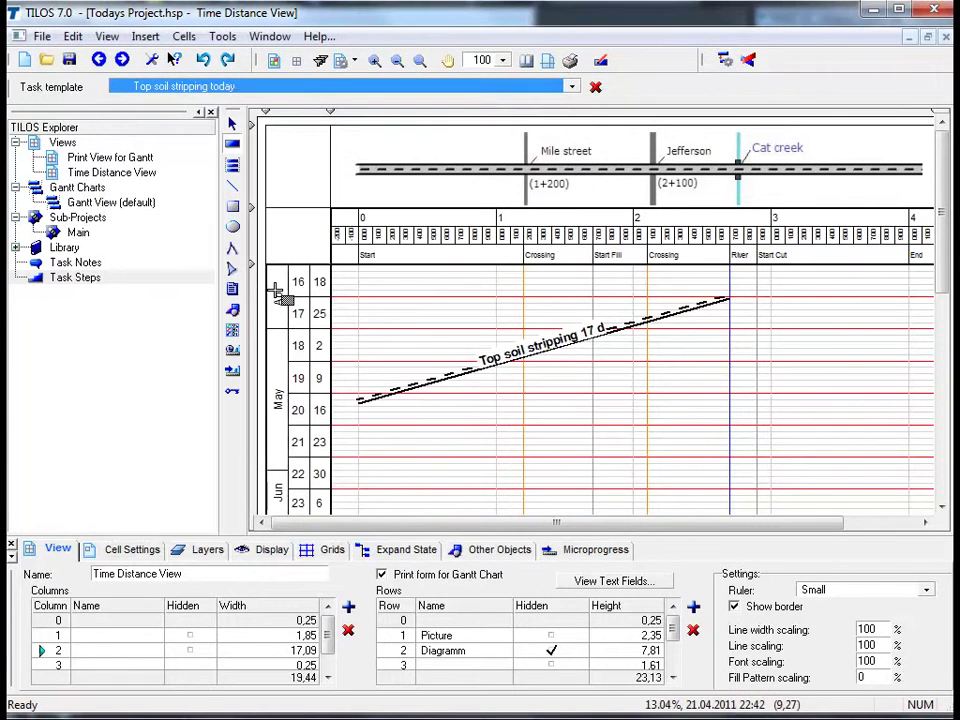
{"action": "left_click", "coordinate": [729, 398]}
{"action": "left_click_drag", "start_coordinate": [729, 398], "coordinate": [902, 461]}
{"action": "left_click_drag", "start_coordinate": [905, 463], "coordinate": [908, 464]}
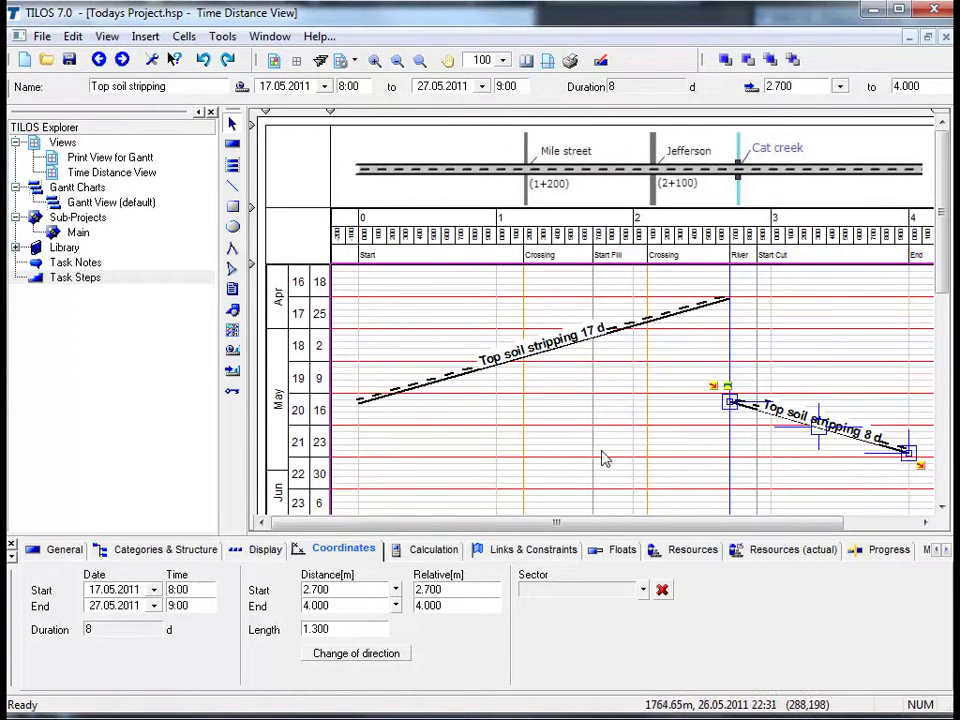
Review the new task's general, category, display, coordinate and calculation settings inherited from the template
{"action": "left_click", "coordinate": [66, 549]}
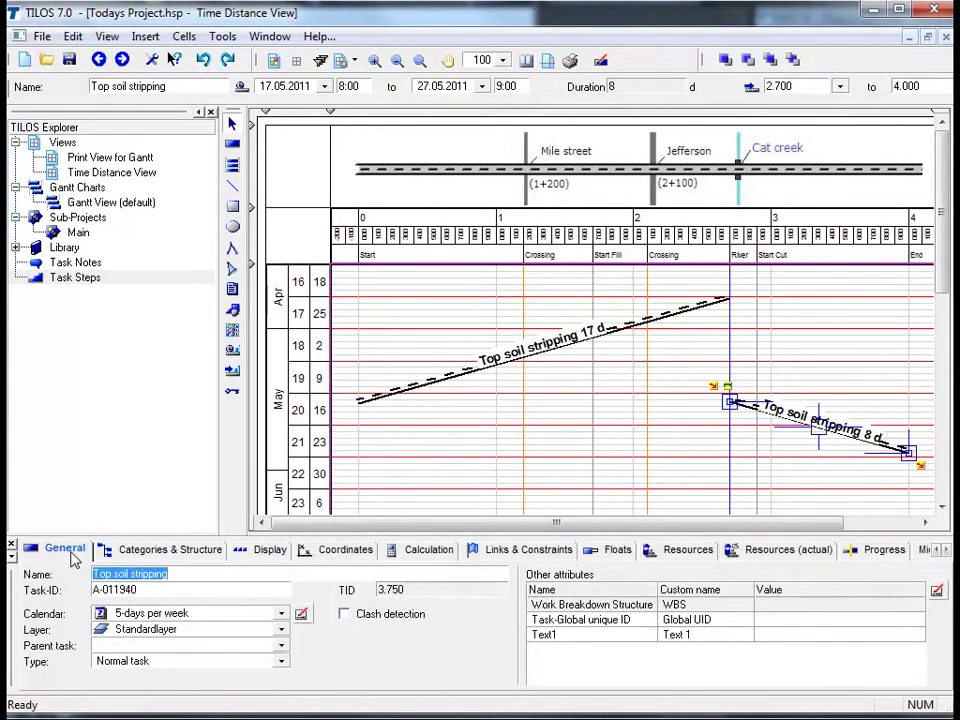
{"action": "left_click", "coordinate": [218, 555]}
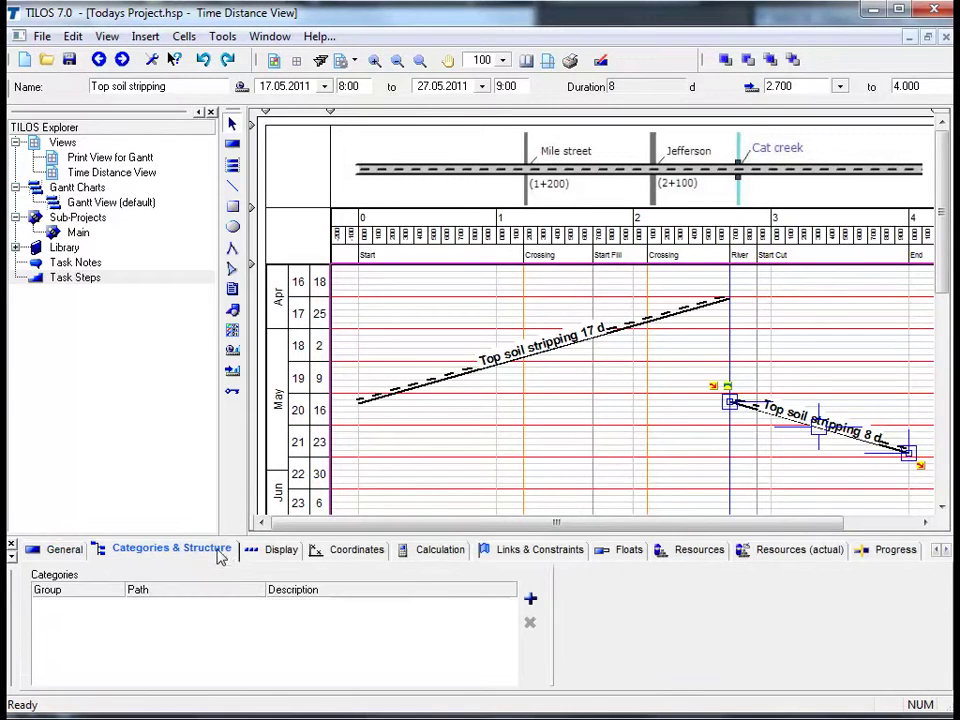
{"action": "left_click", "coordinate": [270, 555]}
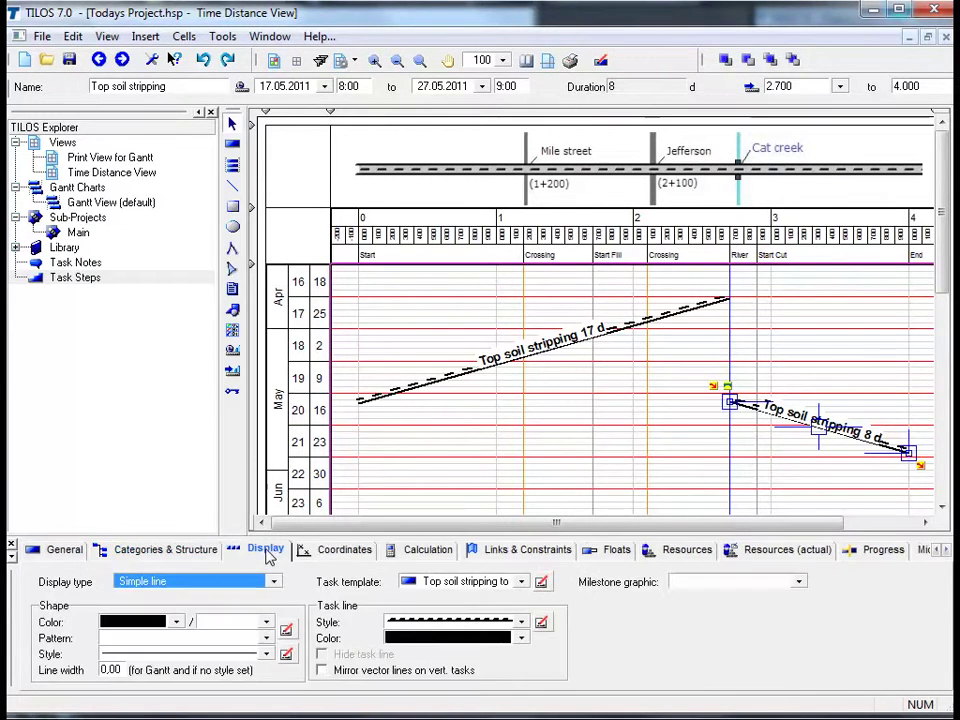
{"action": "left_click", "coordinate": [330, 550]}
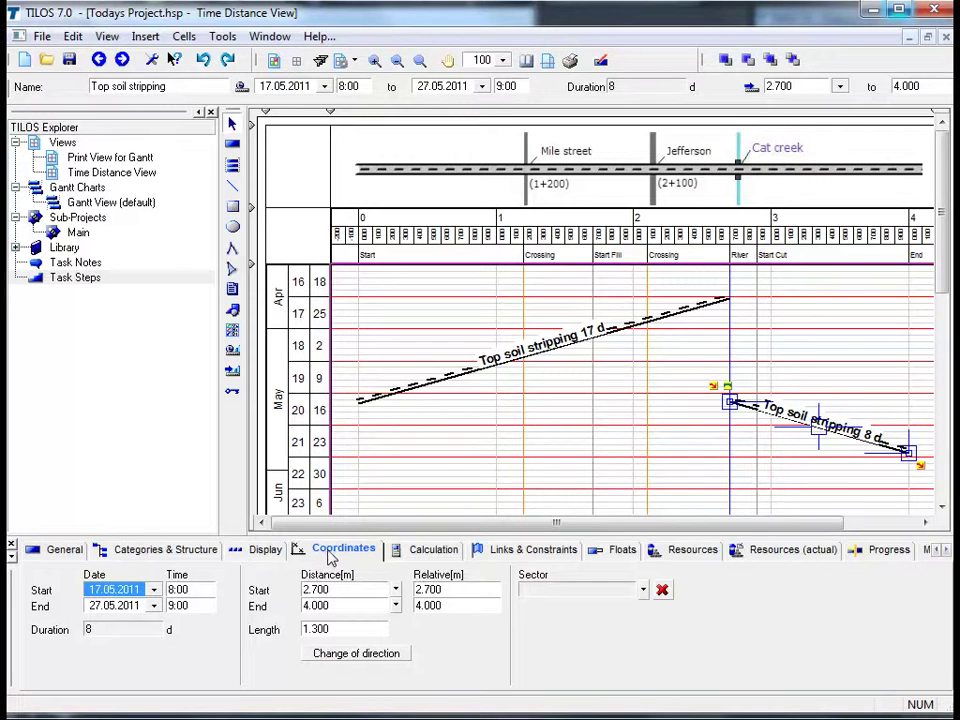
{"action": "left_click", "coordinate": [418, 558]}
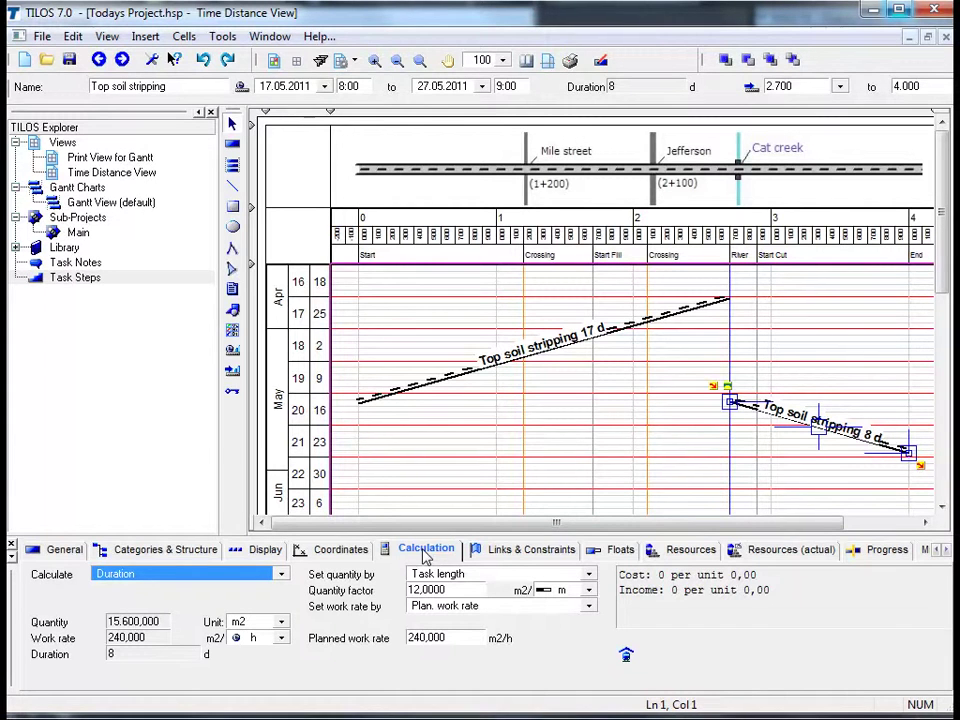
{"action": "left_click", "coordinate": [570, 497]}
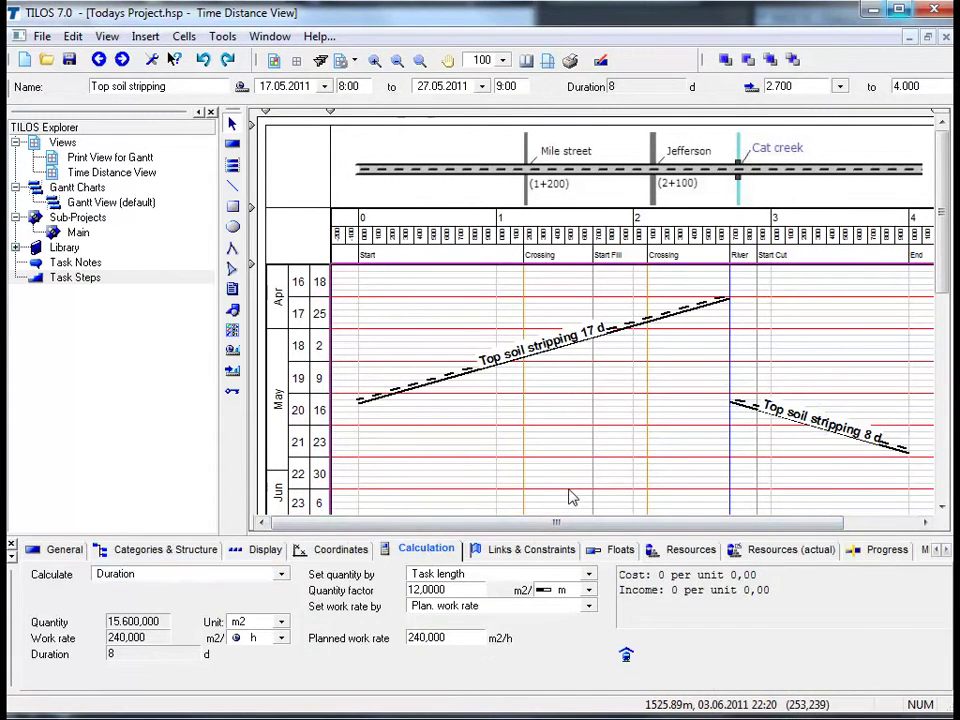
Draw a task from the Earth works template Soil removal (R) from Start Fill (1.700) to 0, running 10.05.2011 to 21.06.2011
{"action": "scroll", "coordinate": [480, 372], "scroll_direction": "down", "scroll_amount": 3}
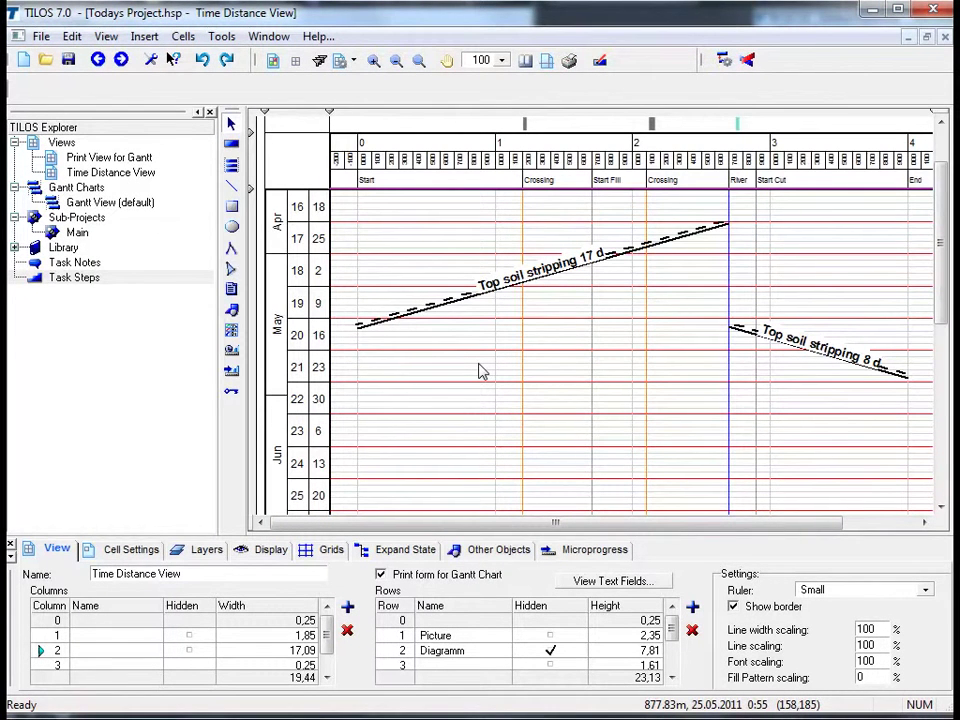
{"action": "left_click", "coordinate": [234, 147]}
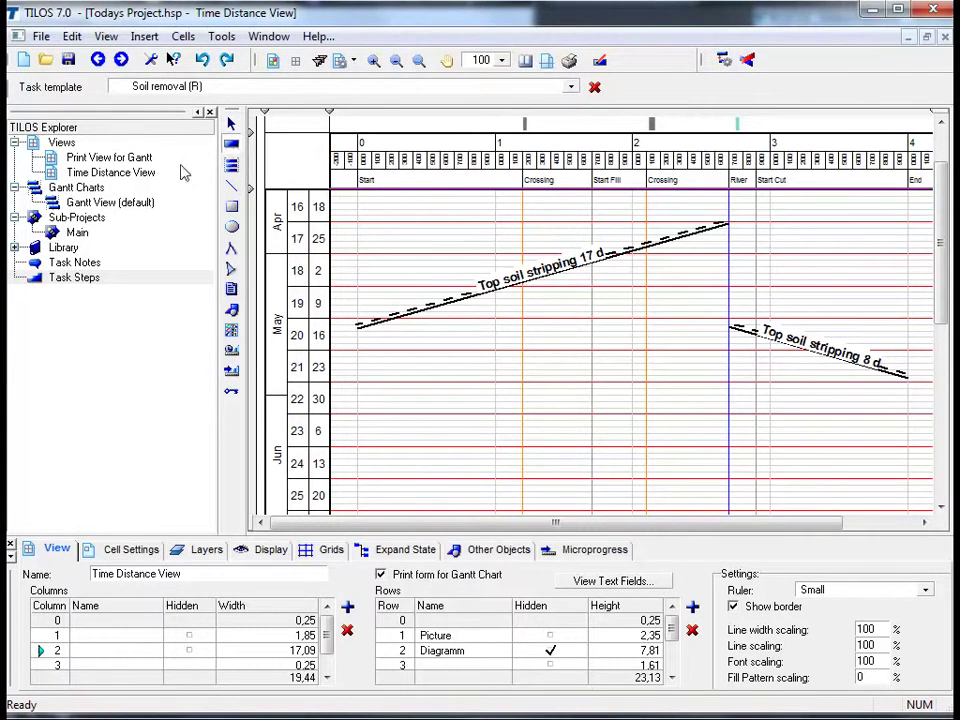
{"action": "left_click", "coordinate": [16, 250]}
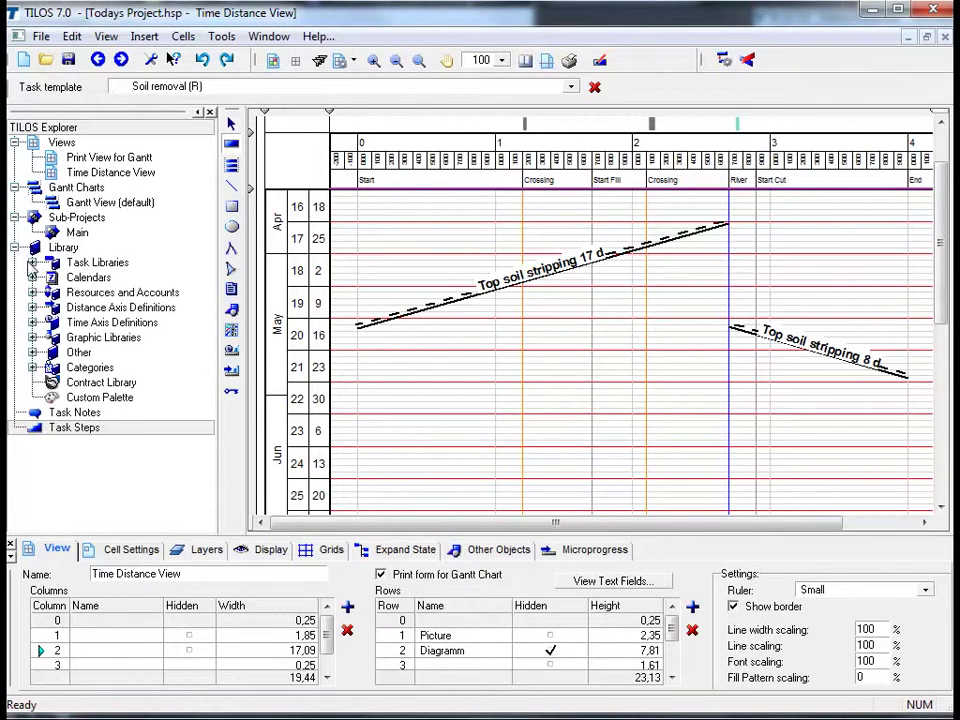
{"action": "left_click", "coordinate": [33, 262]}
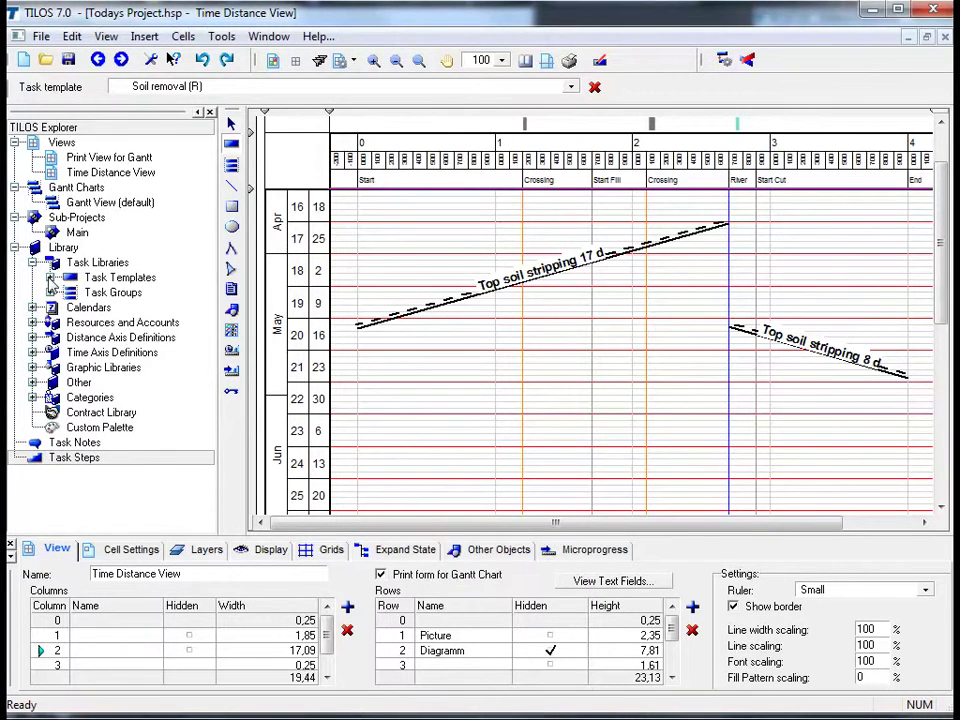
{"action": "left_click", "coordinate": [48, 278]}
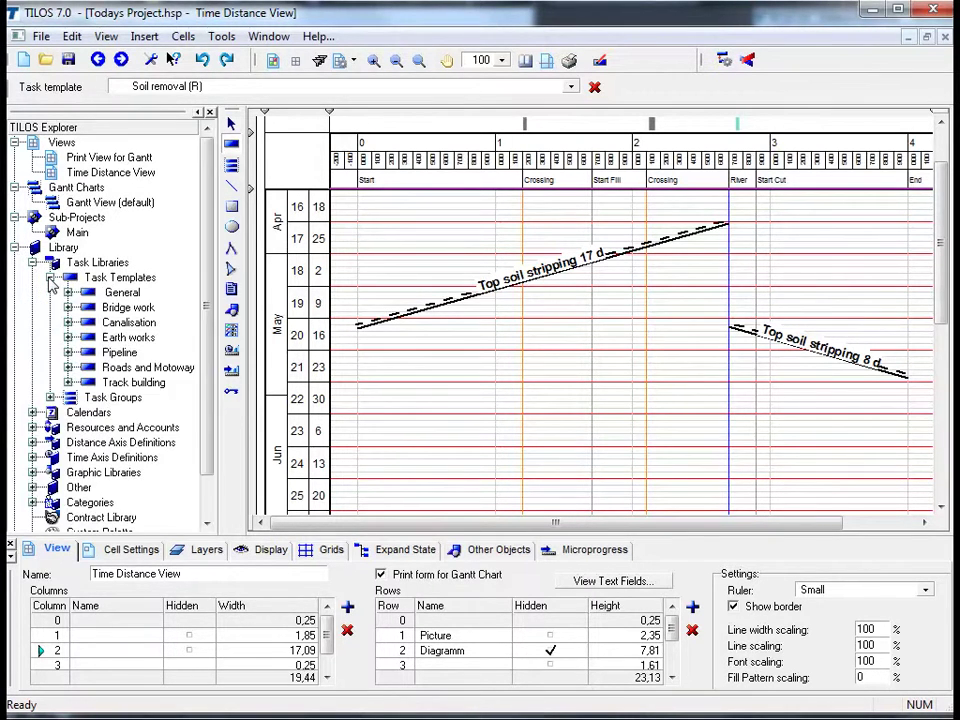
{"action": "left_click", "coordinate": [68, 338]}
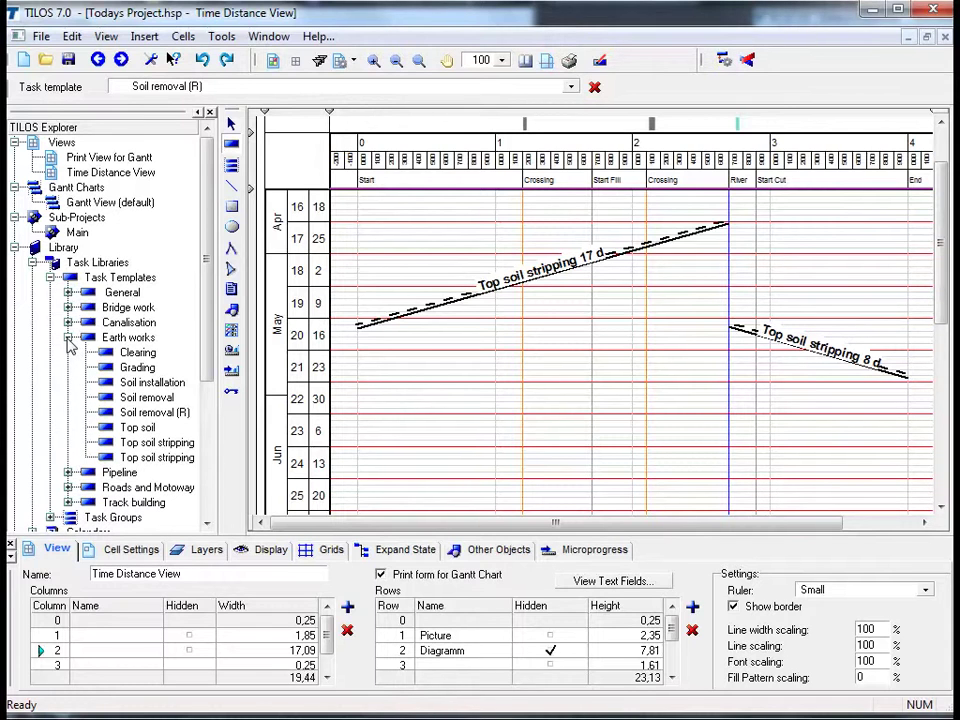
{"action": "left_click", "coordinate": [146, 414]}
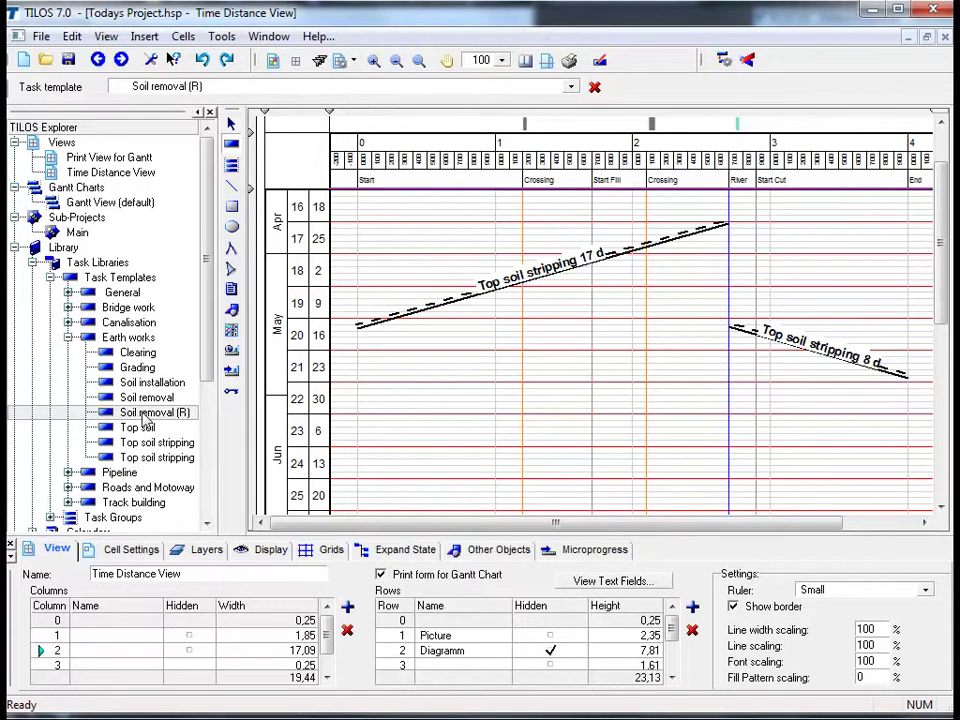
{"action": "left_click_drag", "start_coordinate": [146, 418], "coordinate": [358, 489]}
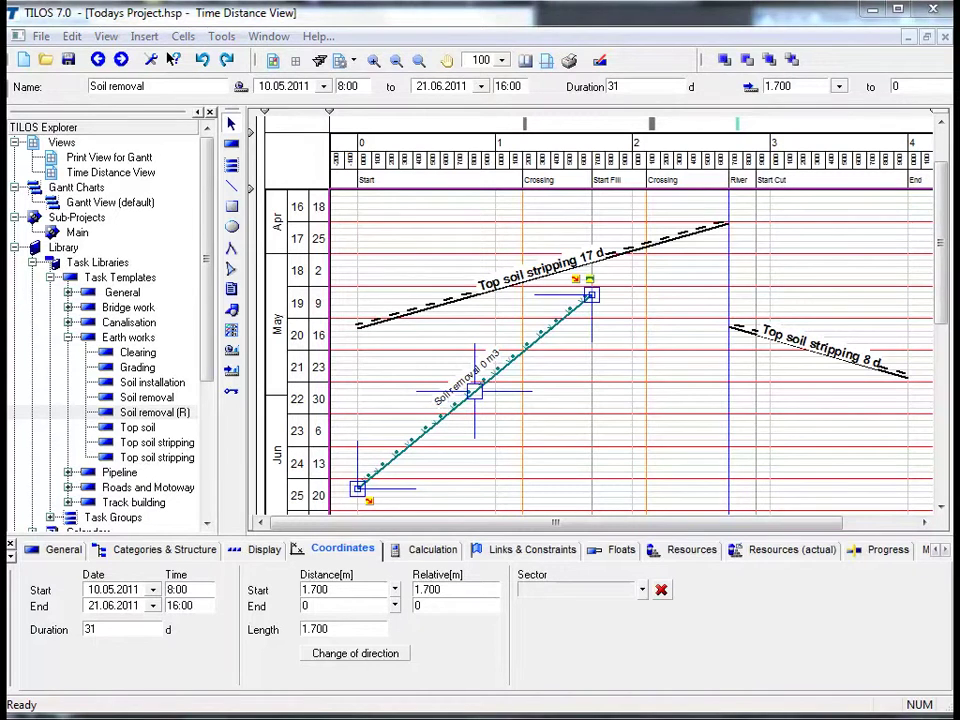
Set the Soil removal task's calculation quantity to 45400 m3
{"action": "left_click", "coordinate": [436, 556]}
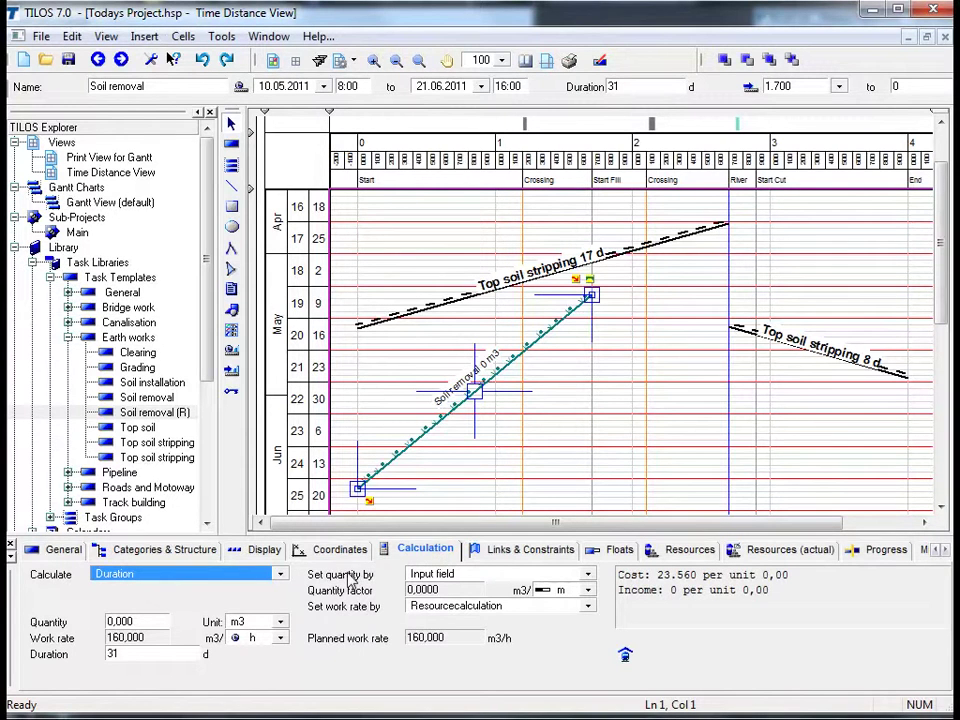
{"action": "left_click", "coordinate": [150, 621]}
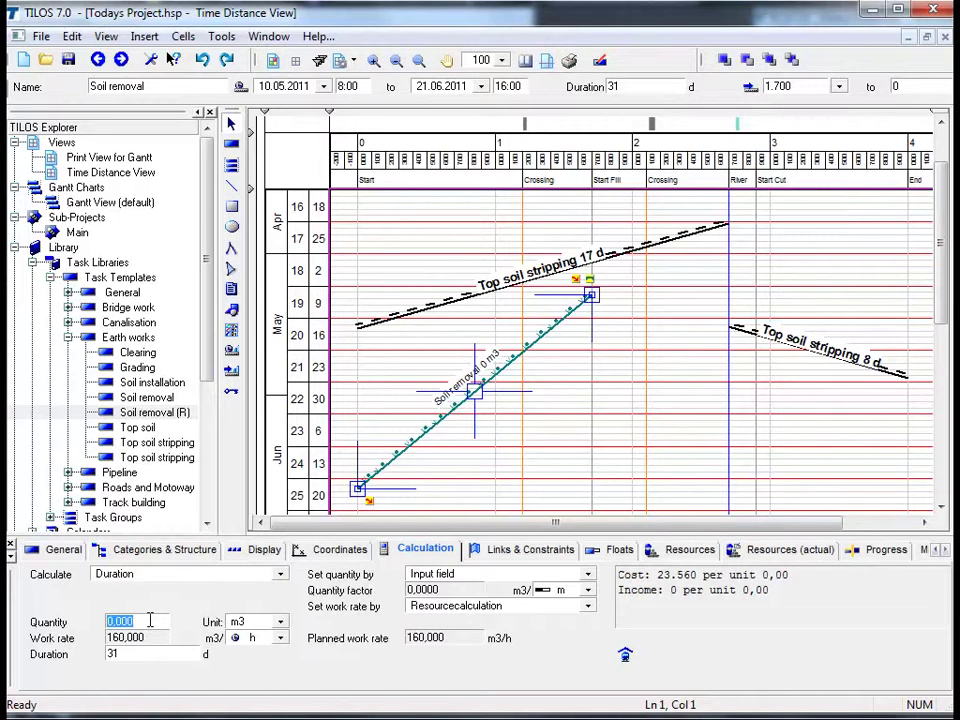
{"action": "type", "text": "45400"}
{"action": "key", "text": "Return"}
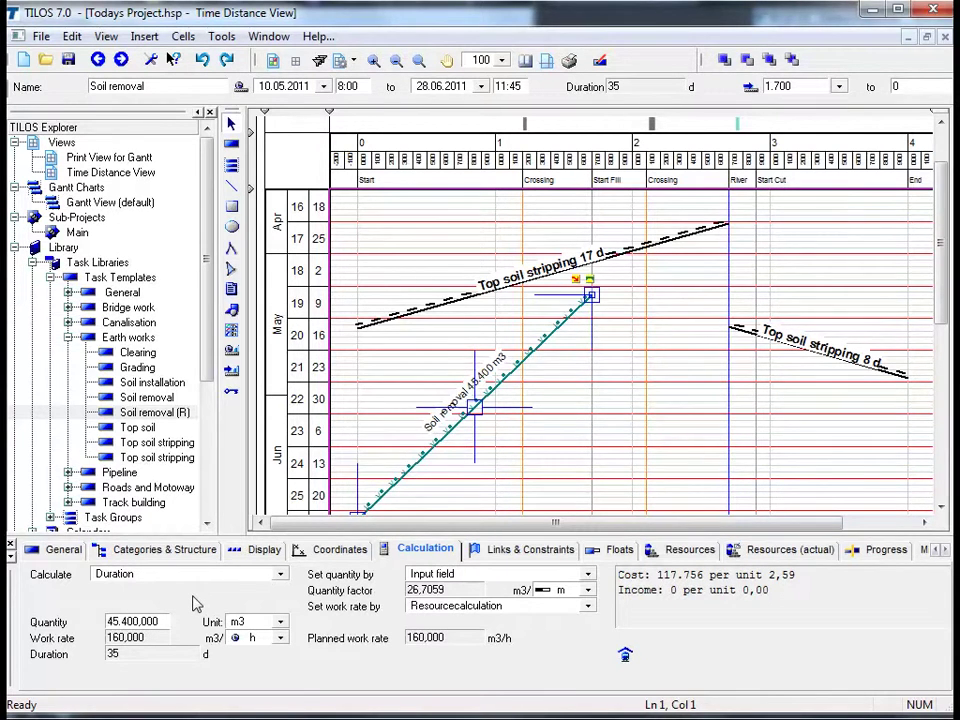
{"action": "left_click", "coordinate": [515, 481]}
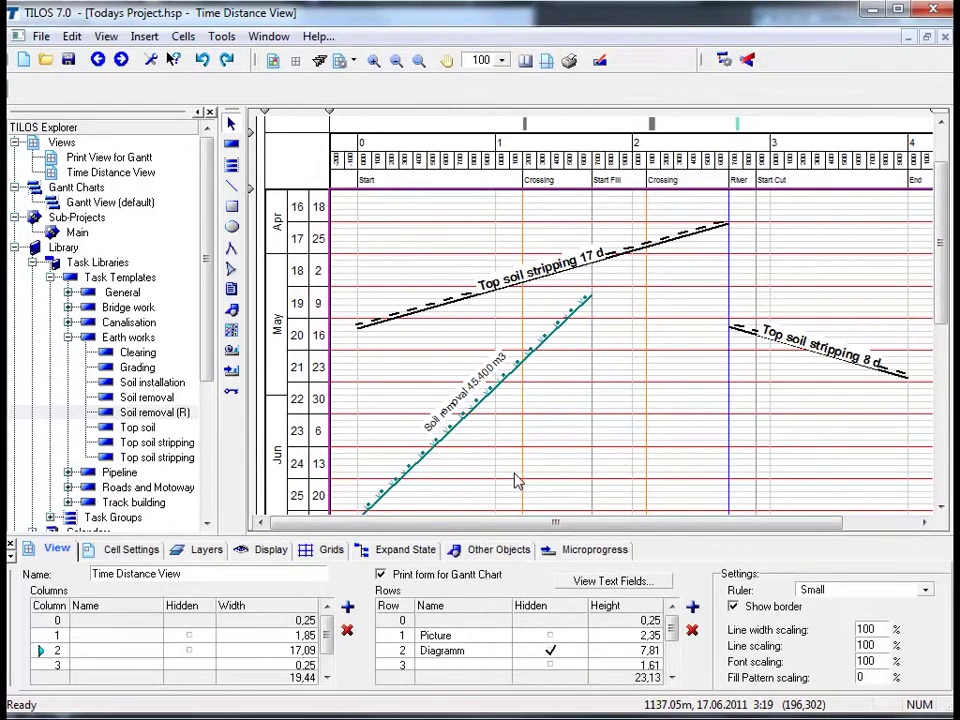
Set the view zoom to 80 and widen the time distance diagram's column to about 21,70
{"action": "scroll", "coordinate": [515, 481], "scroll_direction": "down", "scroll_amount": 1}
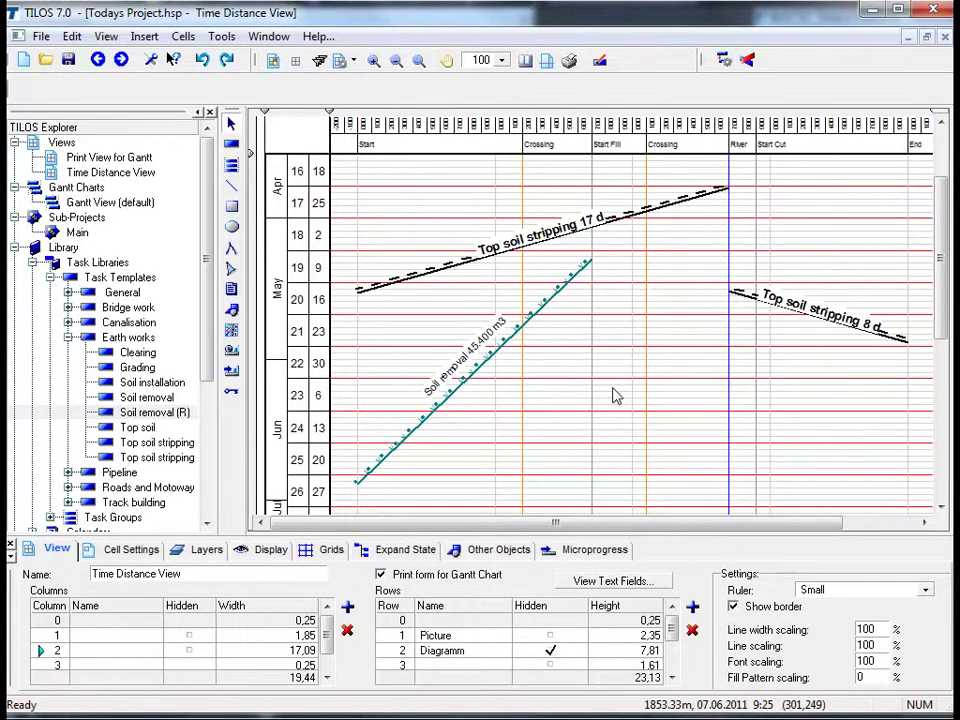
{"action": "left_click", "coordinate": [487, 62]}
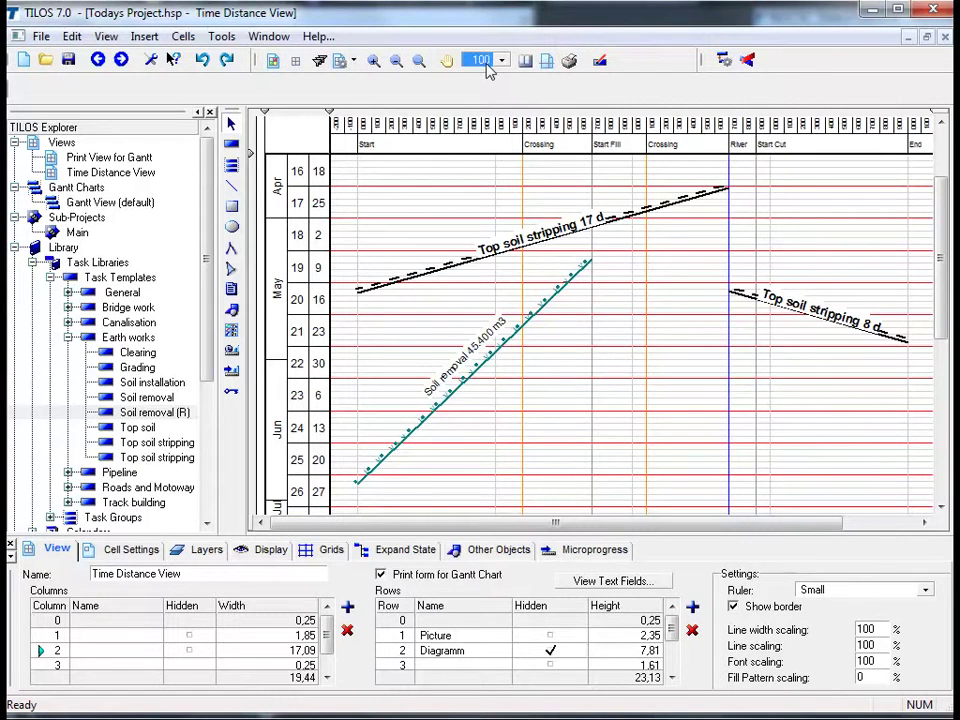
{"action": "type", "text": "80"}
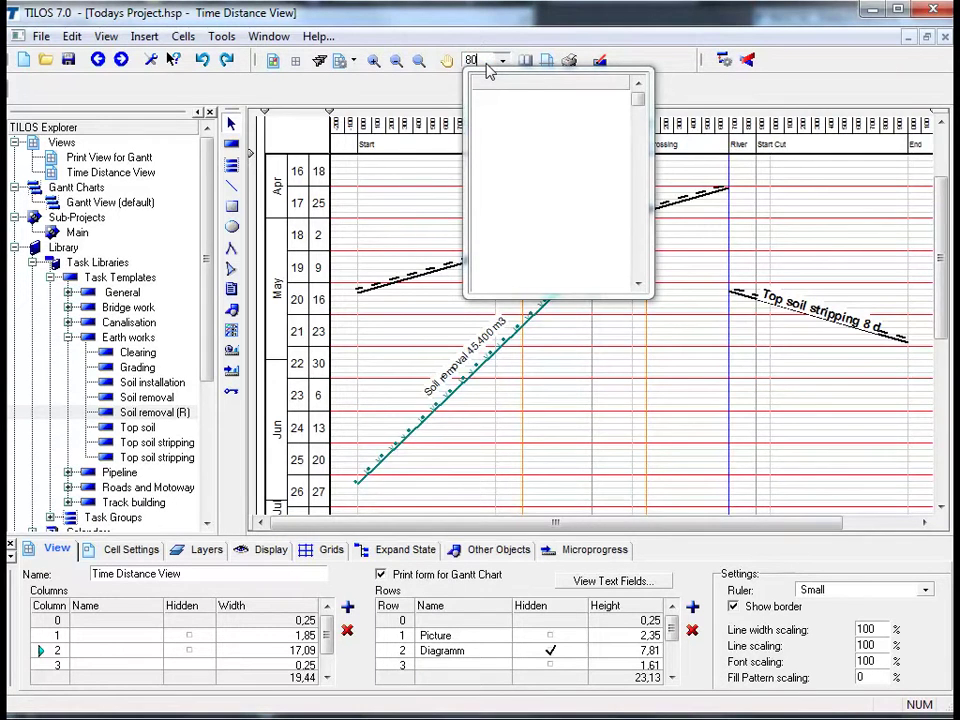
{"action": "key", "text": "Return"}
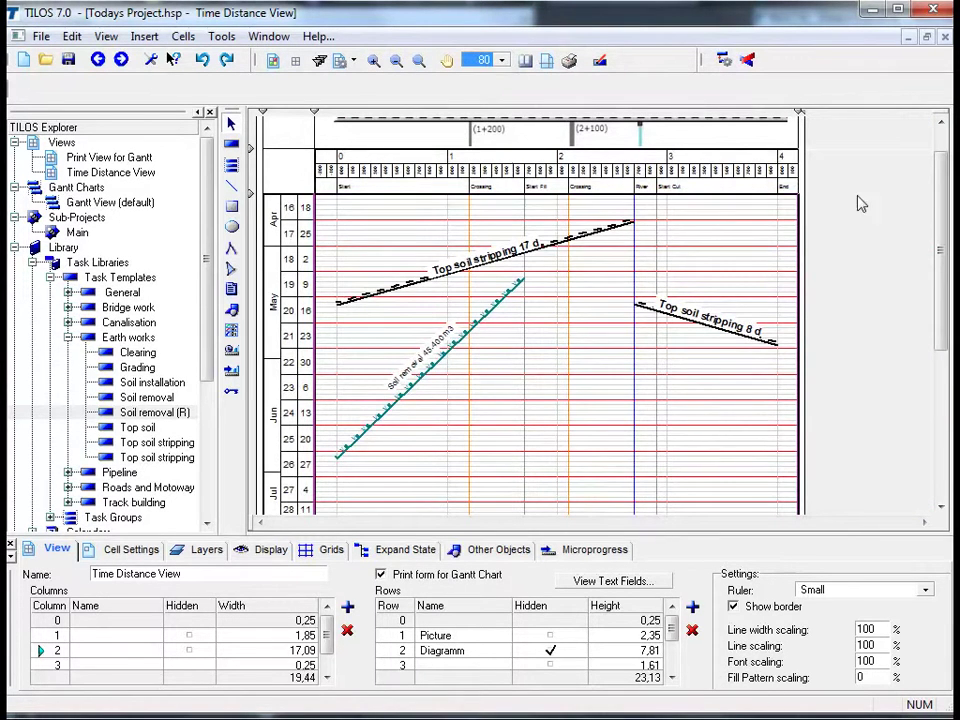
{"action": "scroll", "coordinate": [943, 214], "scroll_direction": "up", "scroll_amount": 1}
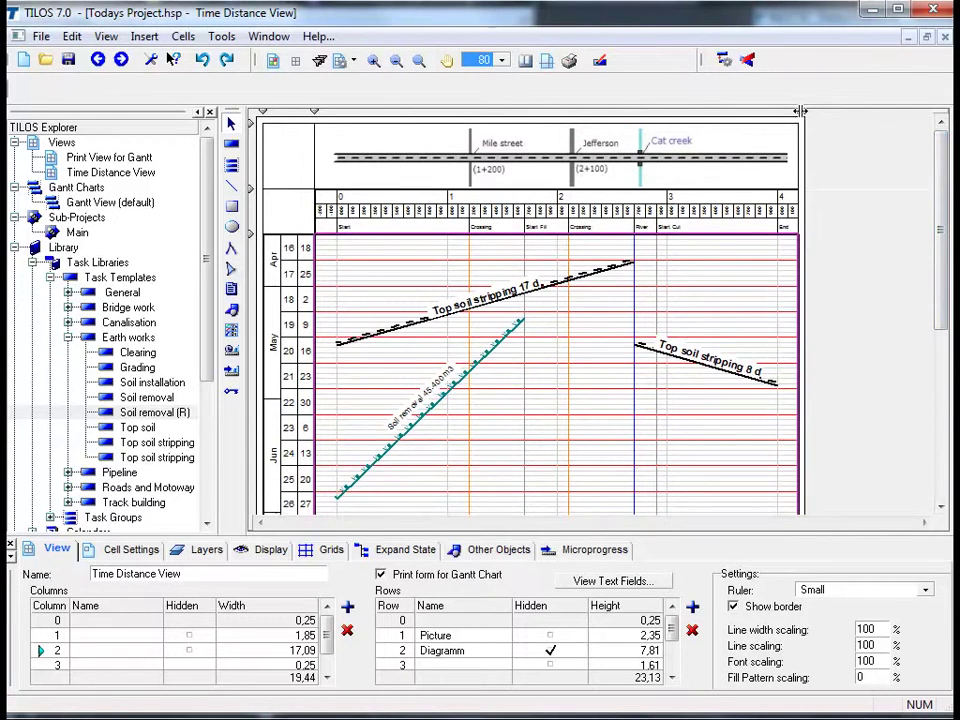
{"action": "left_click_drag", "start_coordinate": [800, 112], "coordinate": [930, 127]}
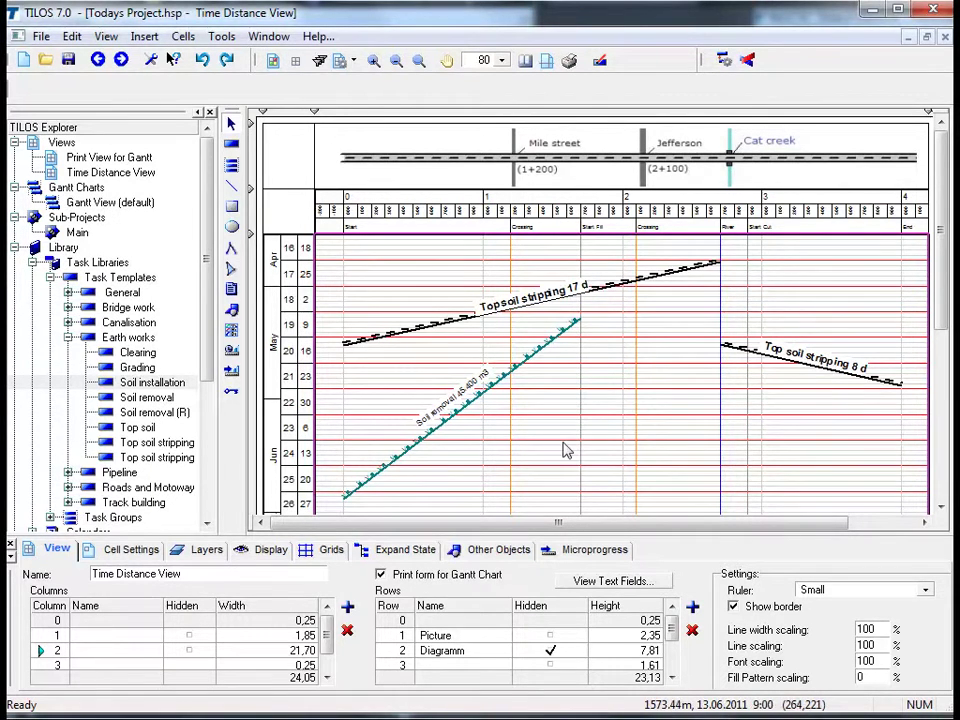
Set the font size of the Soil removal task's label to 10
{"action": "left_click", "coordinate": [422, 428]}
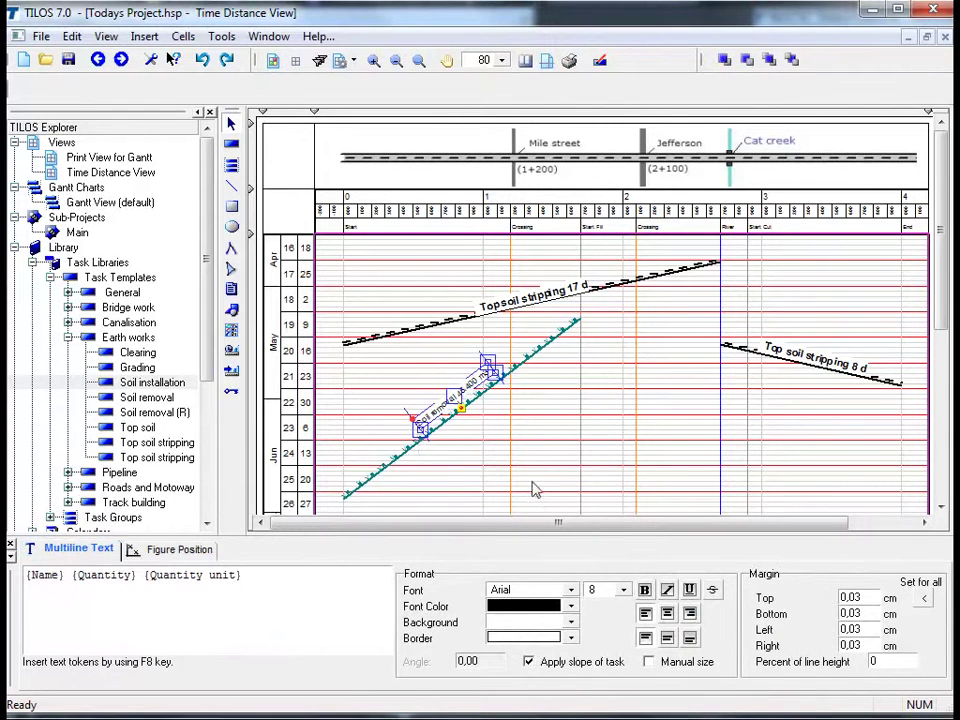
{"action": "left_click", "coordinate": [624, 590]}
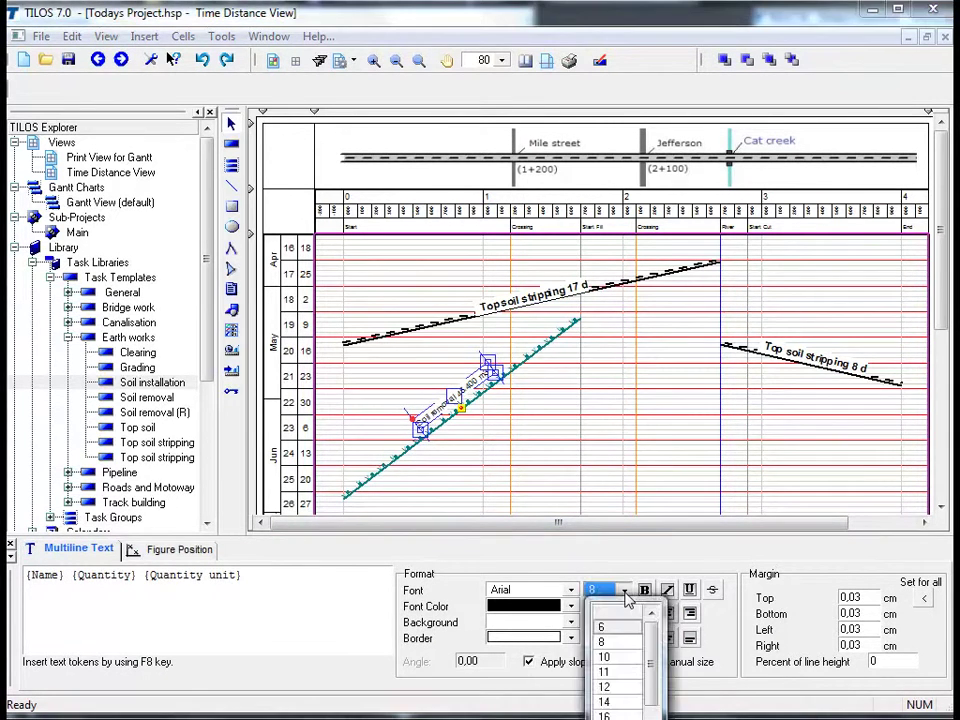
{"action": "left_click", "coordinate": [623, 660]}
{"action": "left_click", "coordinate": [604, 461]}
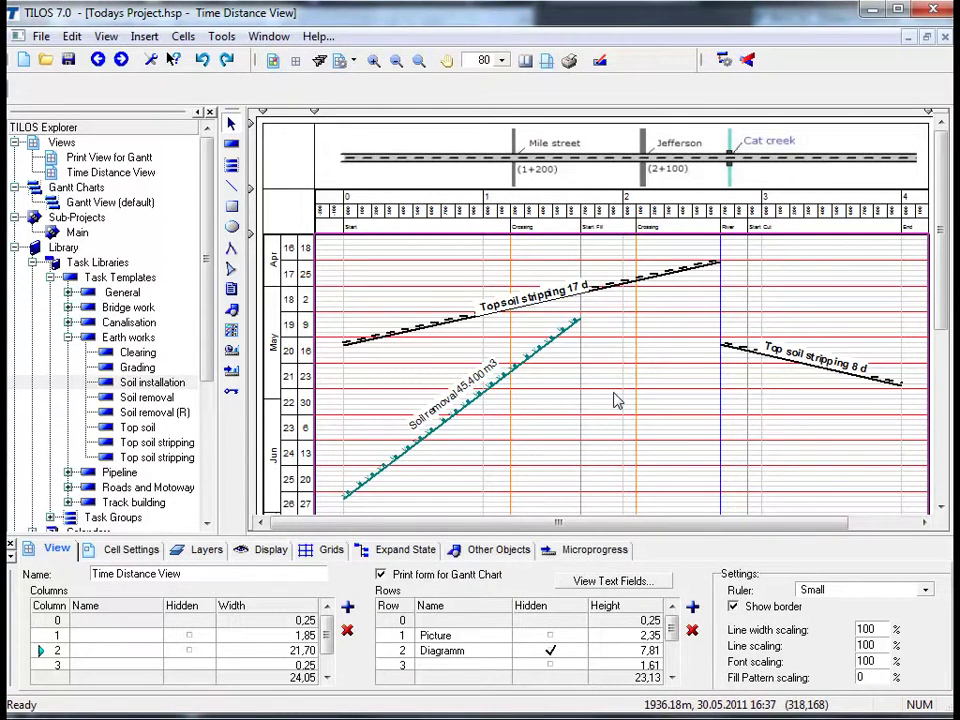
{"action": "left_click", "coordinate": [233, 146]}
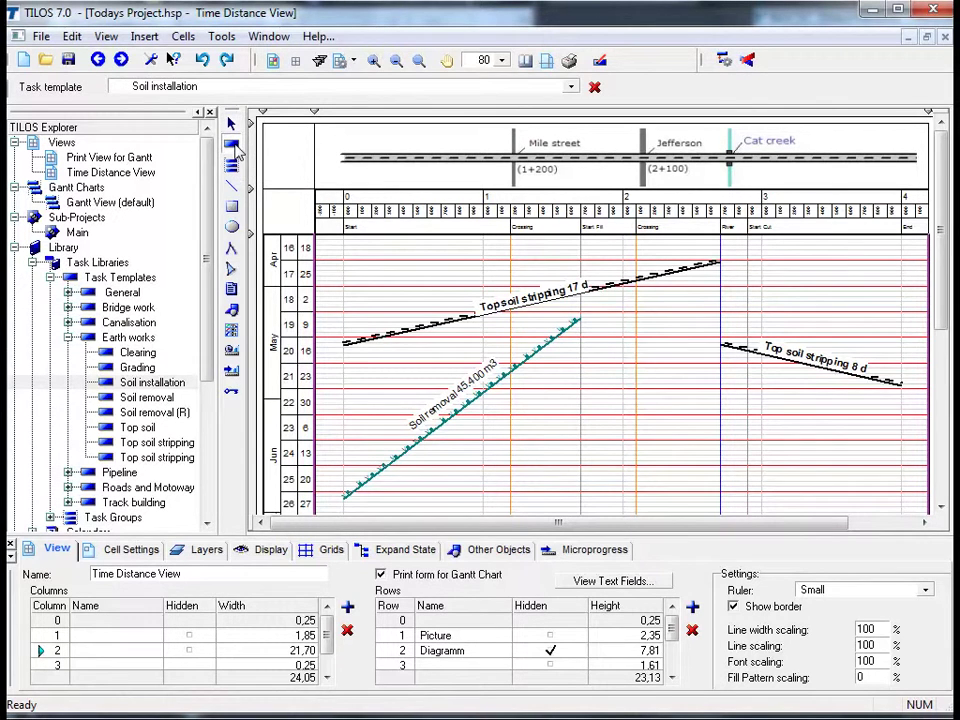
{"action": "left_click", "coordinate": [158, 384]}
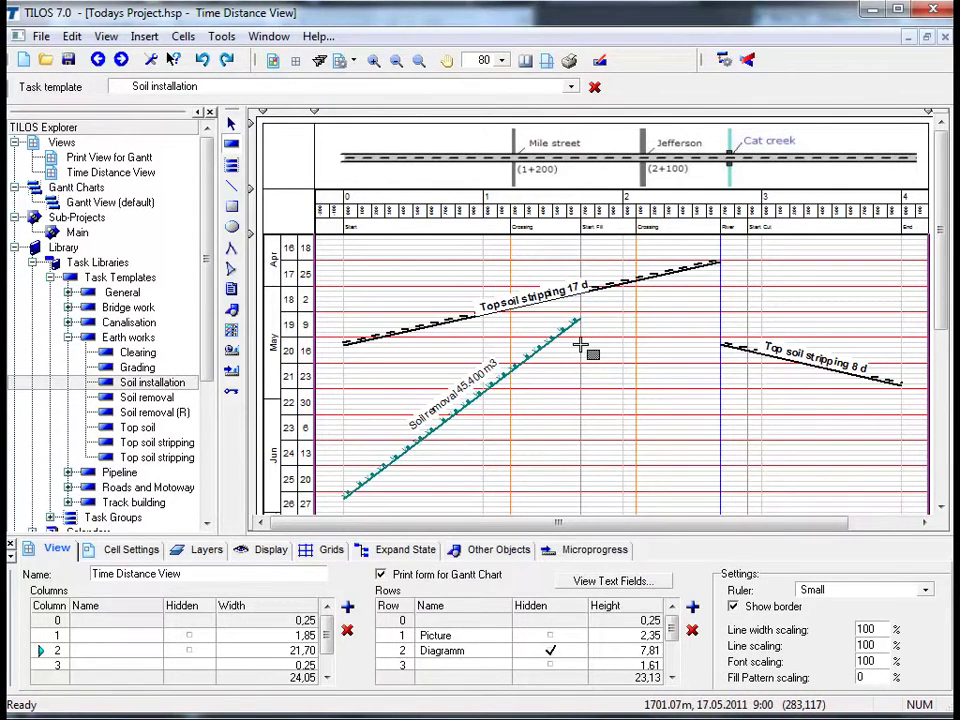
{"action": "left_click_drag", "start_coordinate": [579, 340], "coordinate": [721, 497]}
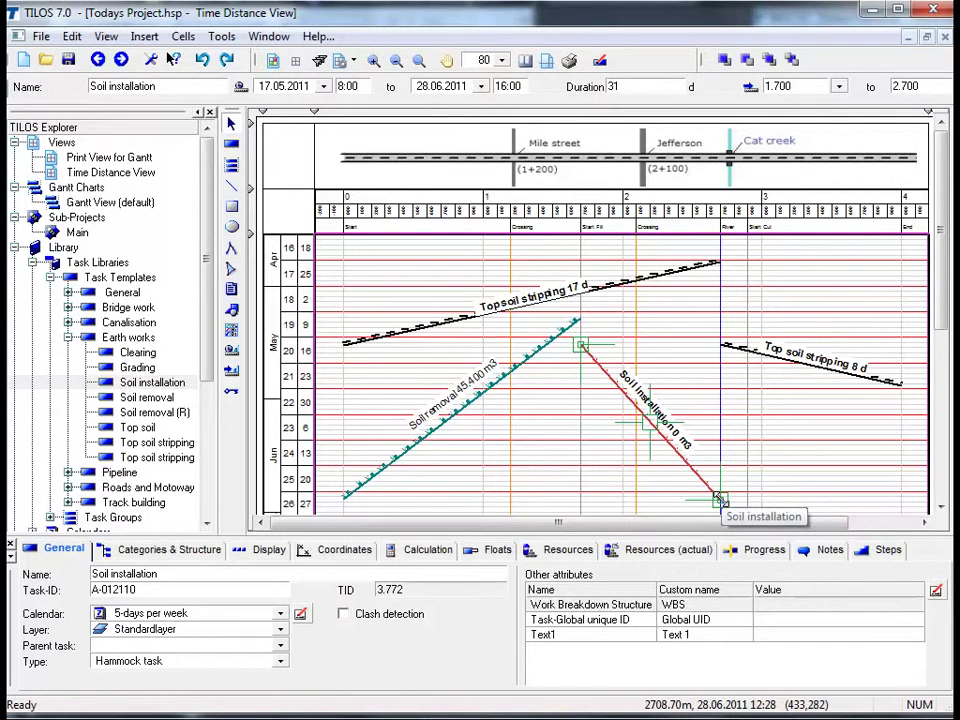
{"action": "key", "text": "Delete"}
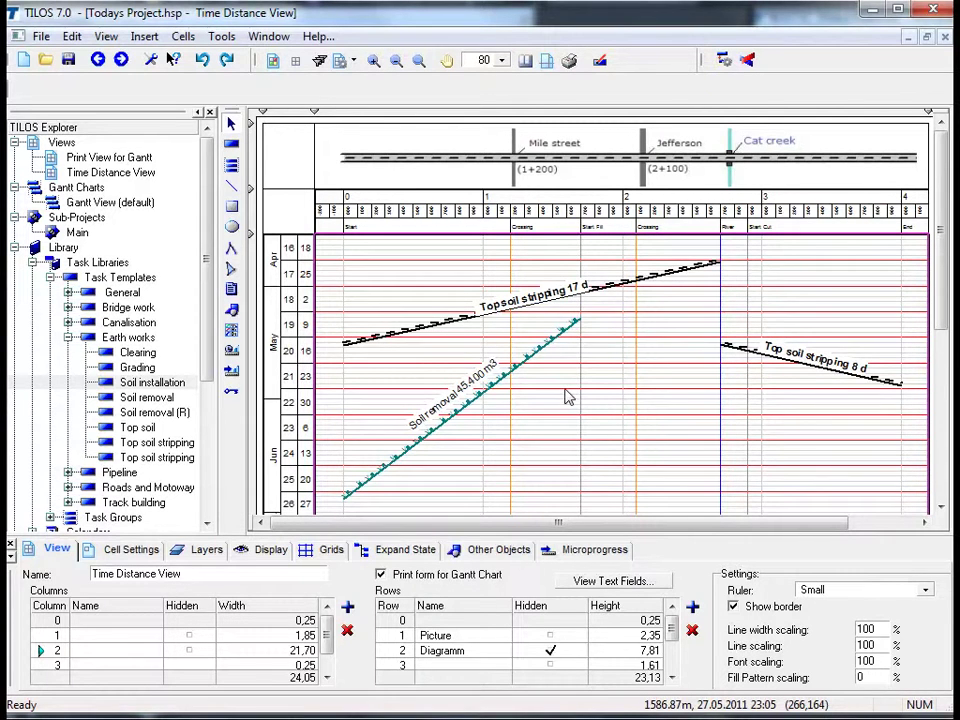
Draw a Soil installation hammock task from Start Fill (1.700) to River (2.700), 17.05.2011 to 28.06.2011, and add Soil removal to its hammock
{"action": "left_click", "coordinate": [230, 146]}
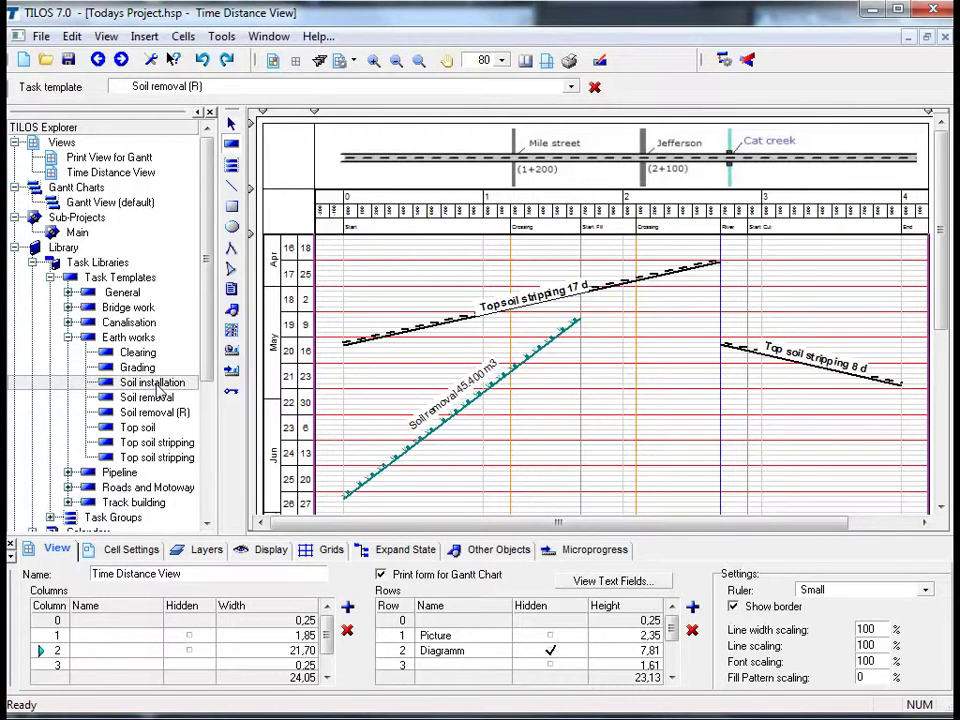
{"action": "mouse_move", "coordinate": [155, 390]}
{"action": "left_mouse_down"}
{"action": "mouse_move", "coordinate": [544, 386]}
{"action": "mouse_move", "coordinate": [579, 361]}
{"action": "mouse_move", "coordinate": [582, 336]}
{"action": "mouse_move", "coordinate": [746, 499]}
{"action": "left_mouse_up"}
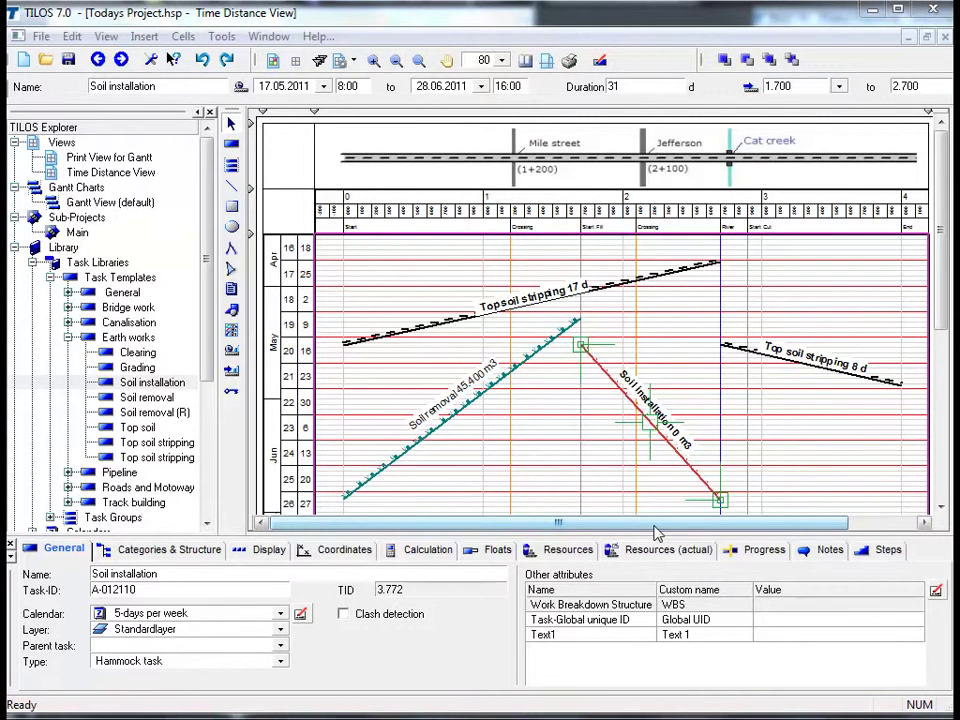
{"action": "left_click", "coordinate": [167, 552]}
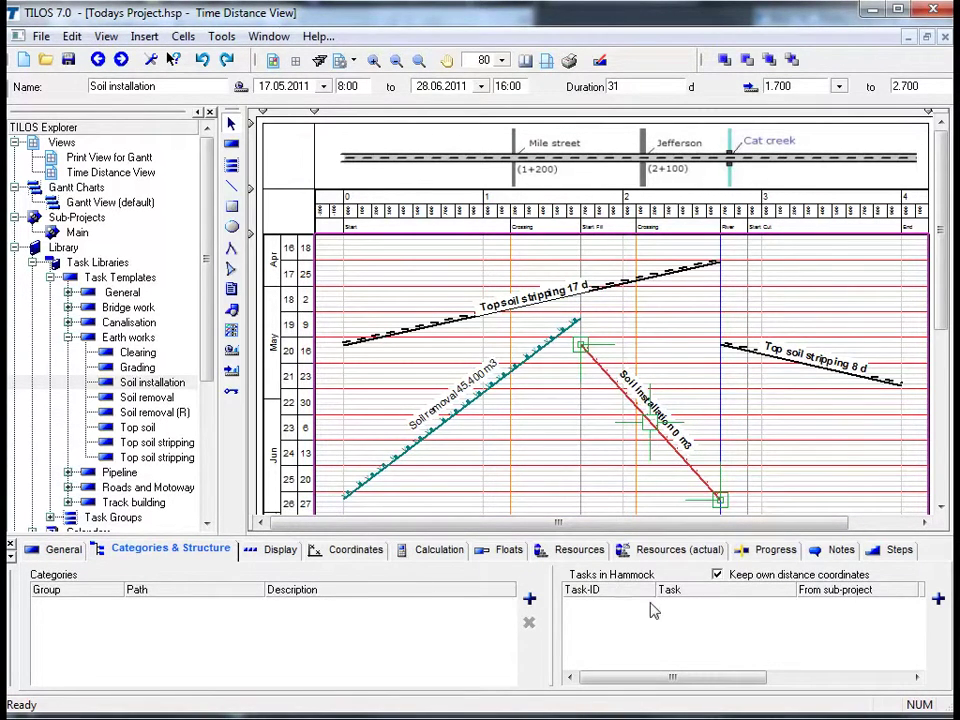
{"action": "left_click", "coordinate": [939, 599]}
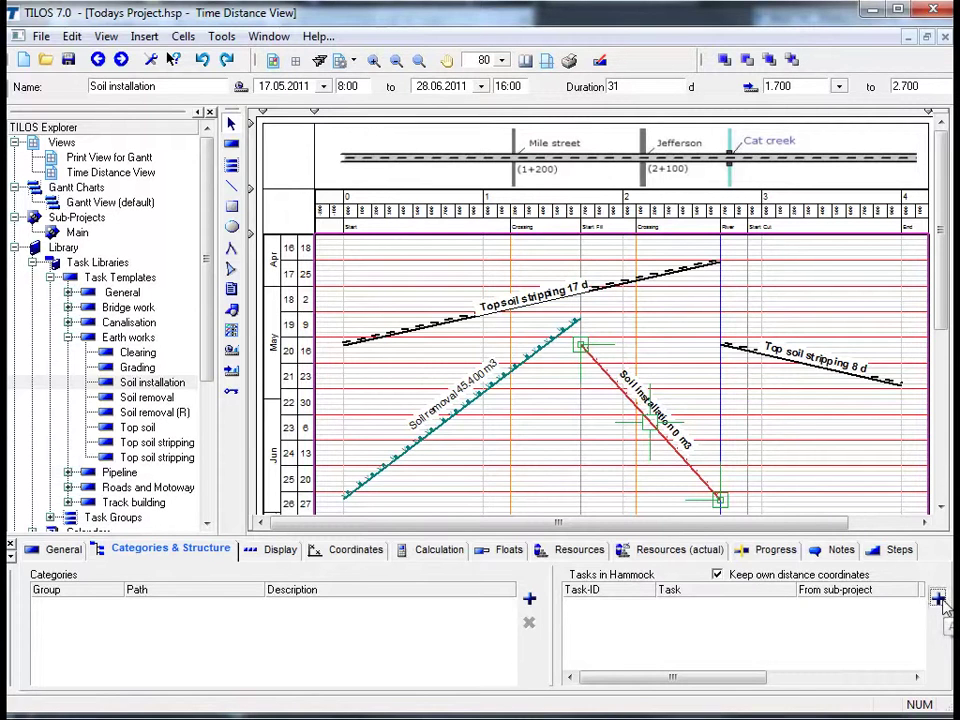
{"action": "left_click", "coordinate": [789, 608]}
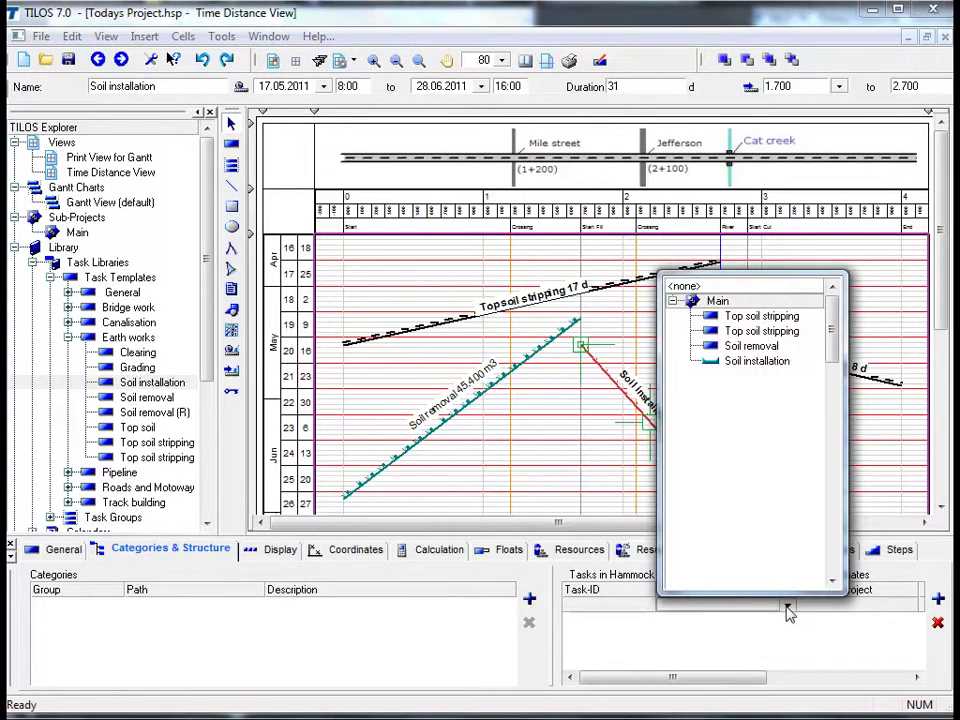
{"action": "left_click", "coordinate": [752, 346]}
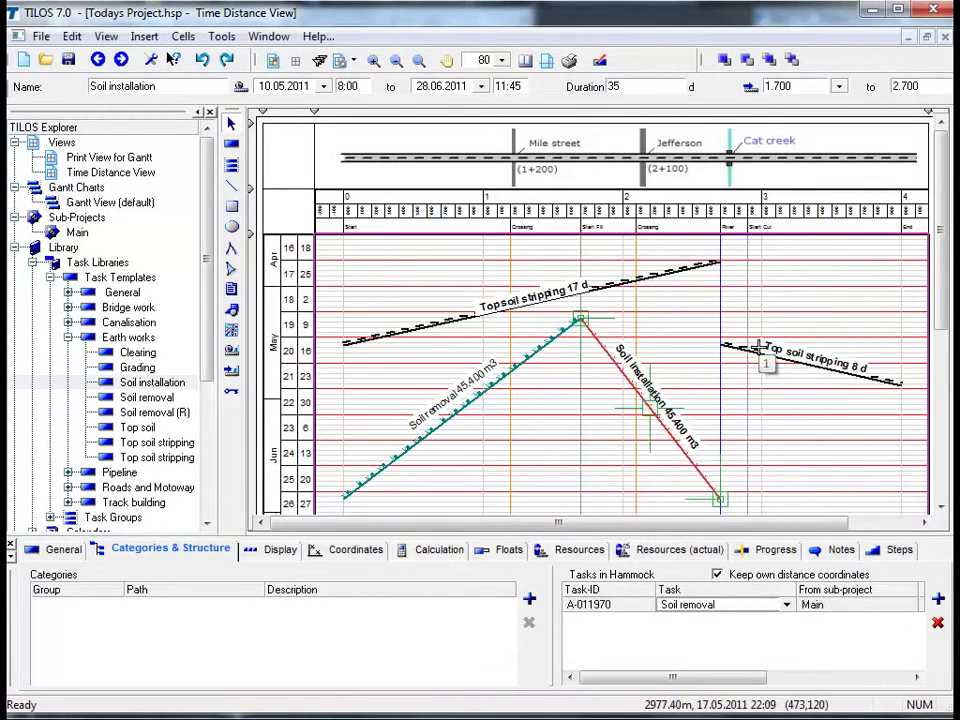
{"action": "left_click", "coordinate": [760, 440]}
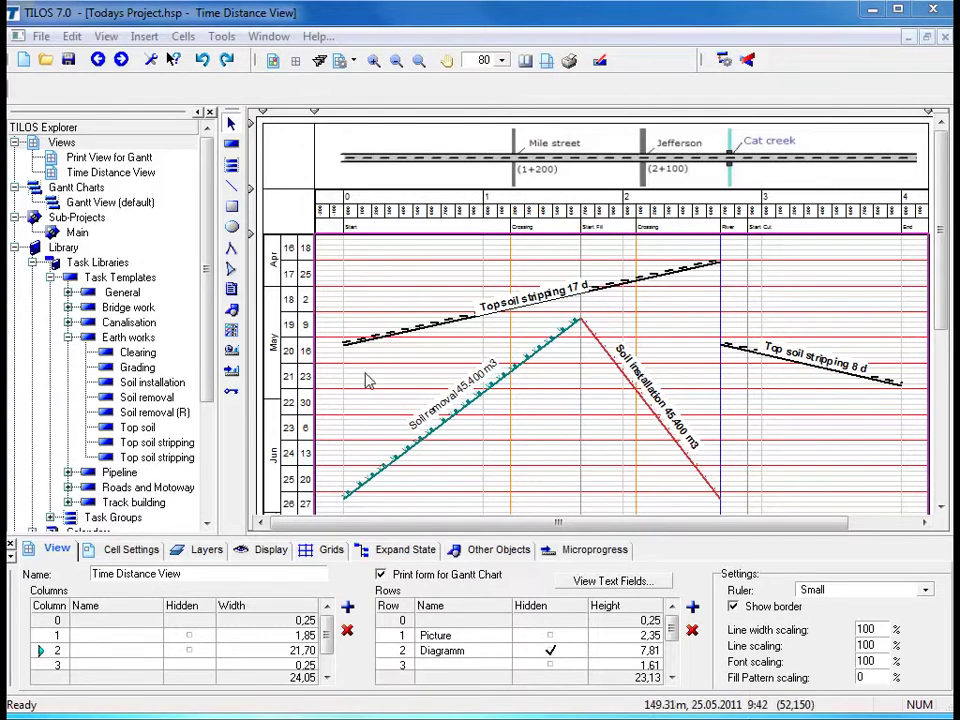
Link the finish of the 17-day Top soil stripping task to the start of the 8-day Top soil stripping task
{"action": "left_click", "coordinate": [378, 335]}
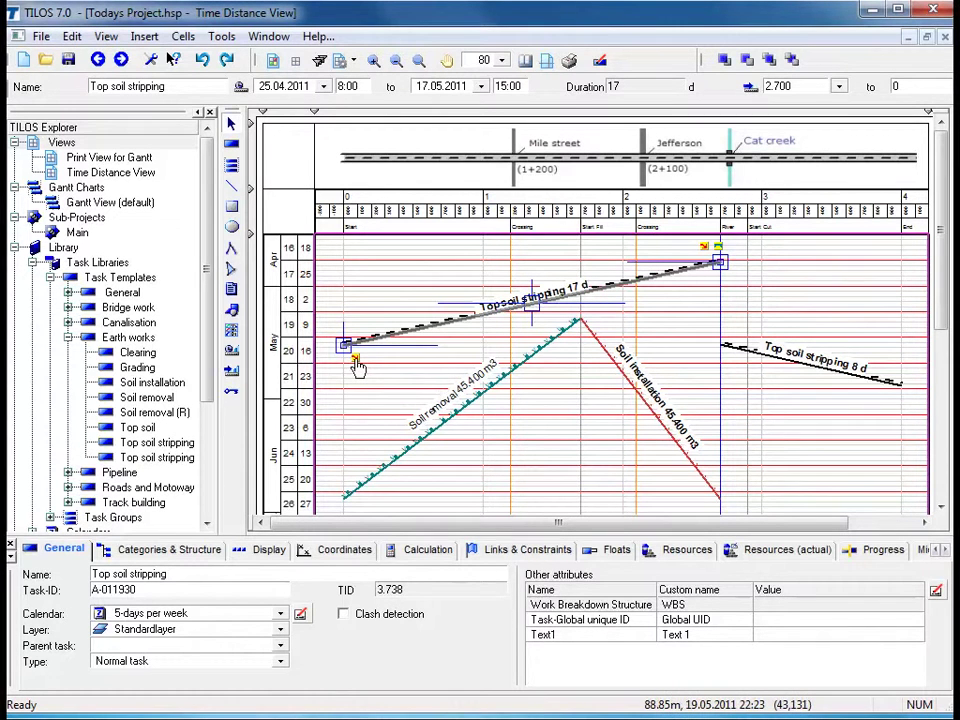
{"action": "mouse_move", "coordinate": [356, 366]}
{"action": "left_mouse_down"}
{"action": "mouse_move", "coordinate": [403, 352]}
{"action": "mouse_move", "coordinate": [630, 352]}
{"action": "mouse_move", "coordinate": [722, 341]}
{"action": "left_mouse_up"}
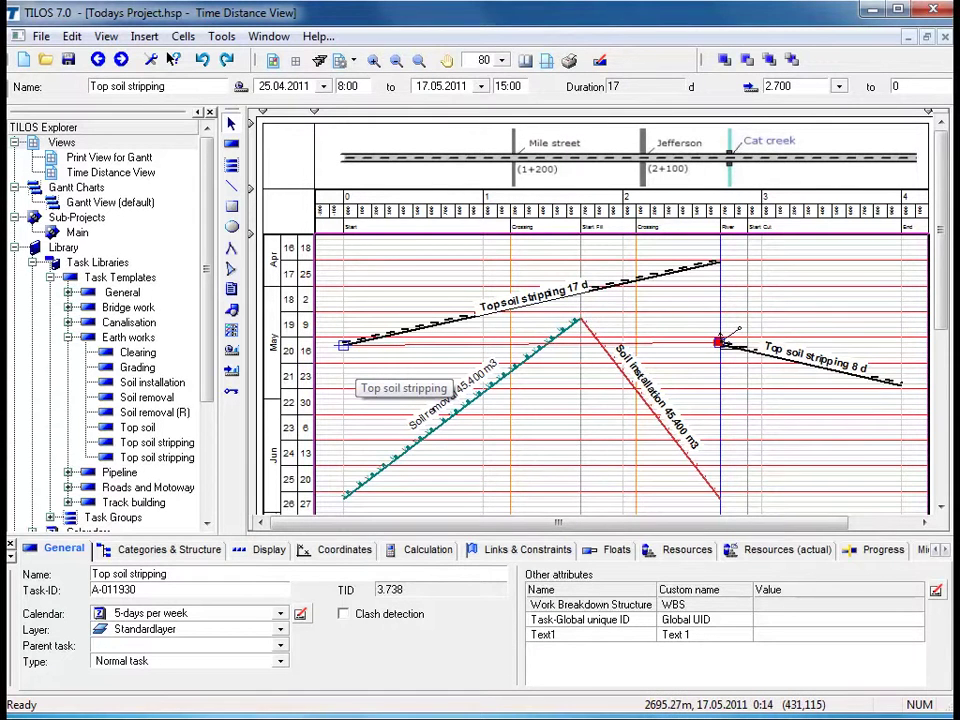
{"action": "left_click_drag", "start_coordinate": [719, 342], "coordinate": [720, 343]}
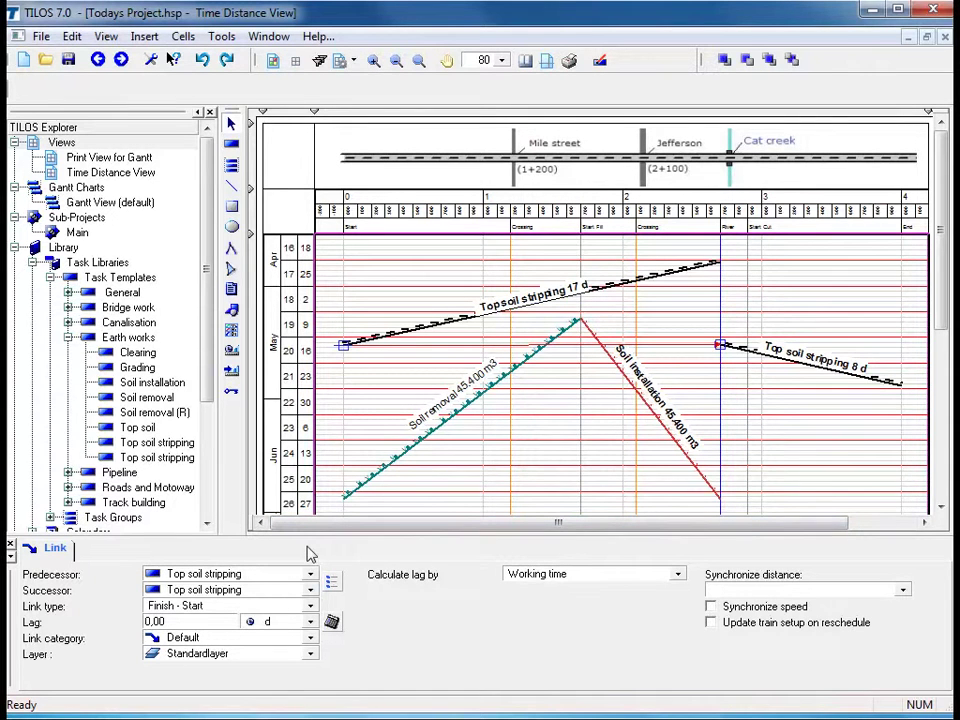
Examine the available link types and lag calculation methods for the link between the two Top soil stripping tasks
{"action": "left_click", "coordinate": [255, 610]}
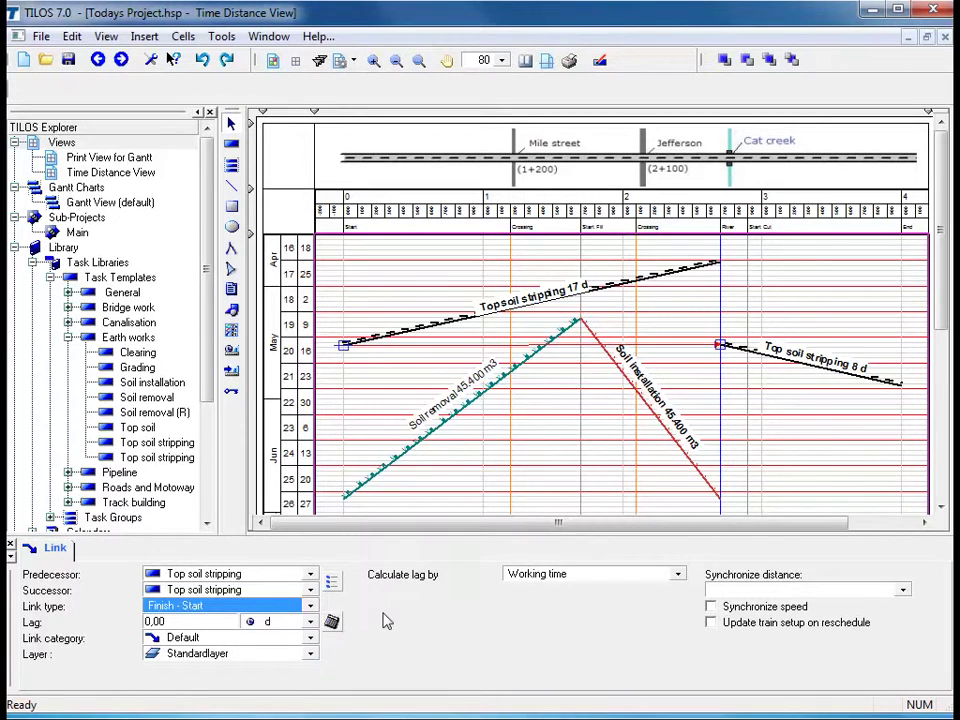
{"action": "left_click", "coordinate": [476, 457]}
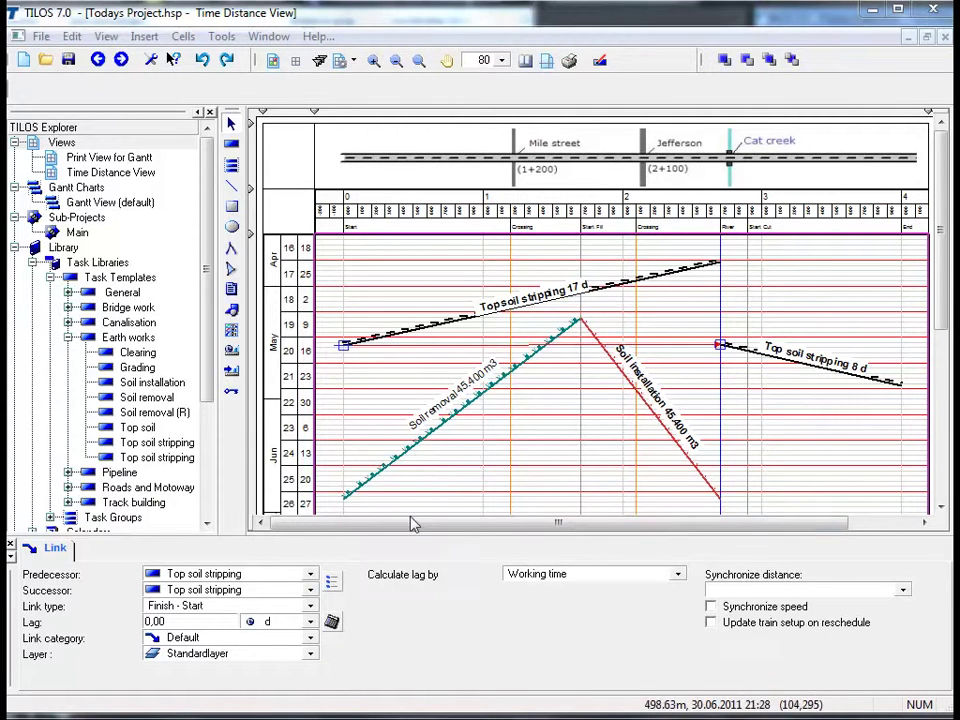
{"action": "left_click", "coordinate": [312, 608]}
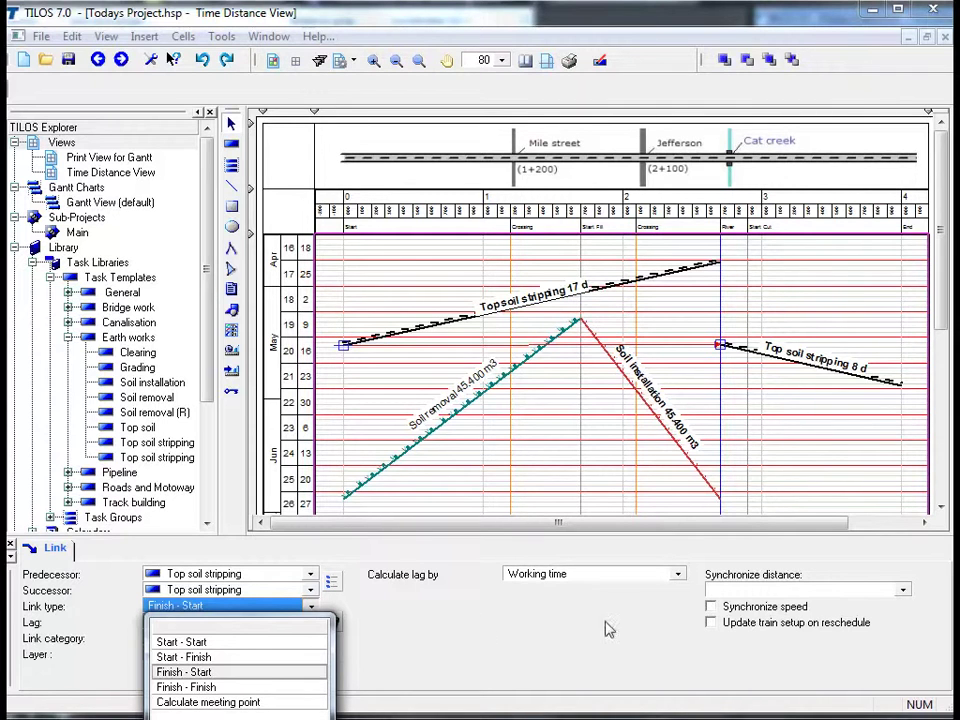
{"action": "left_click", "coordinate": [680, 579]}
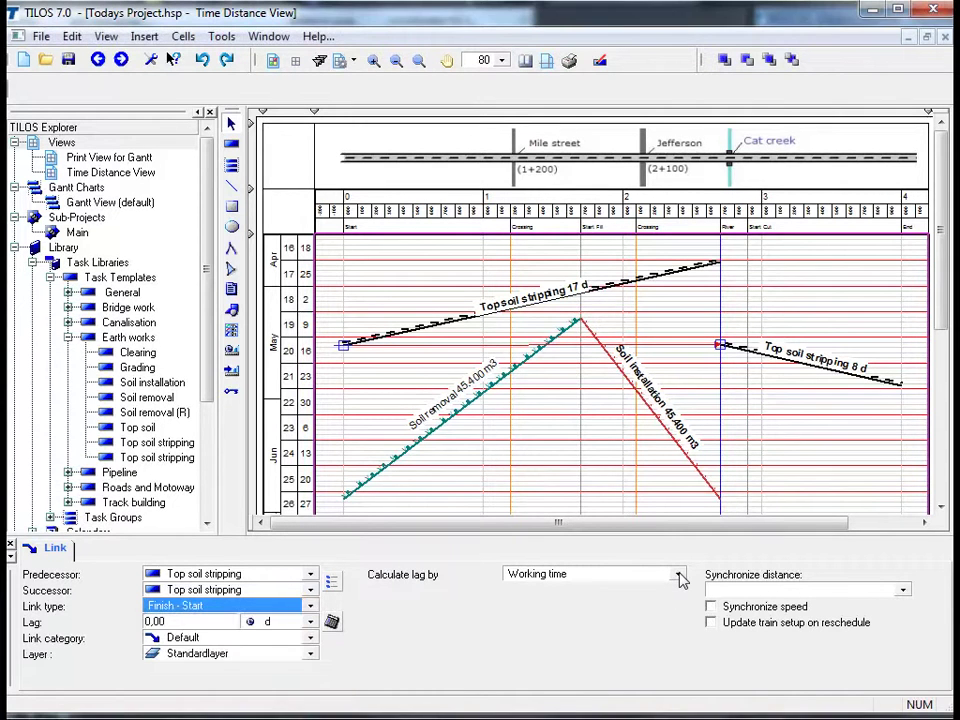
{"action": "left_click", "coordinate": [679, 578]}
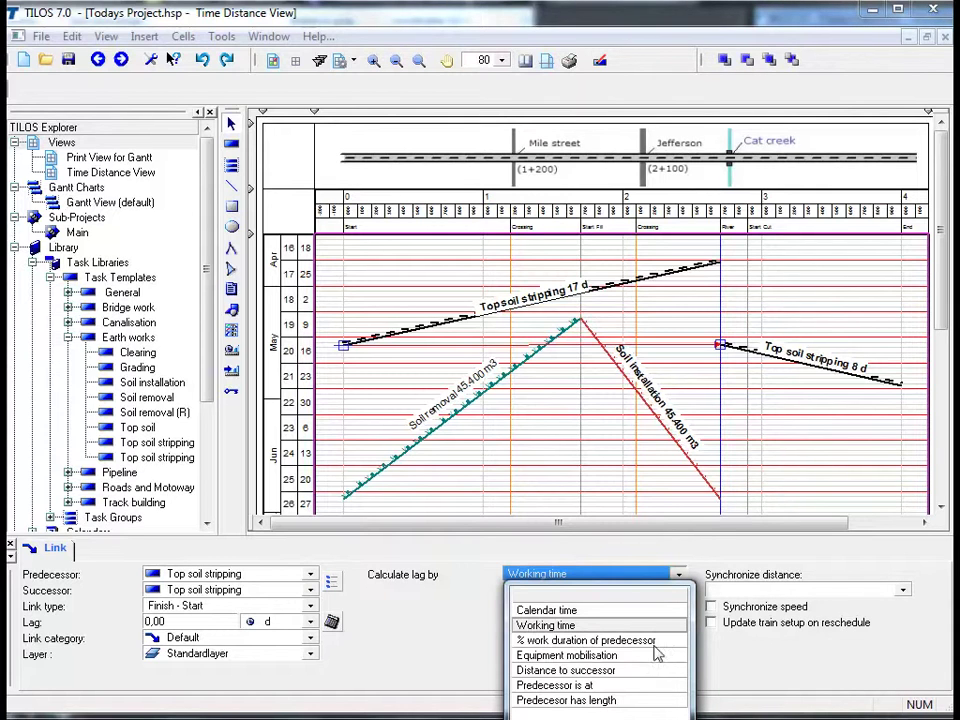
{"action": "left_click", "coordinate": [688, 563]}
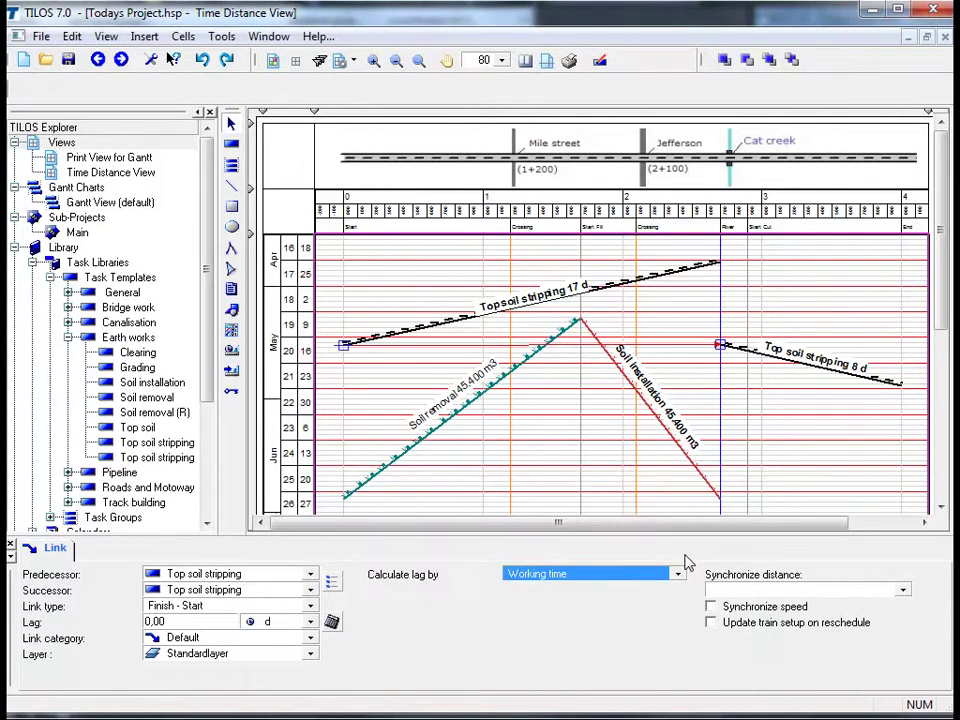
Link the 17-day Top soil stripping task to the Soil removal task with a Start - Start link
{"action": "left_click", "coordinate": [409, 375]}
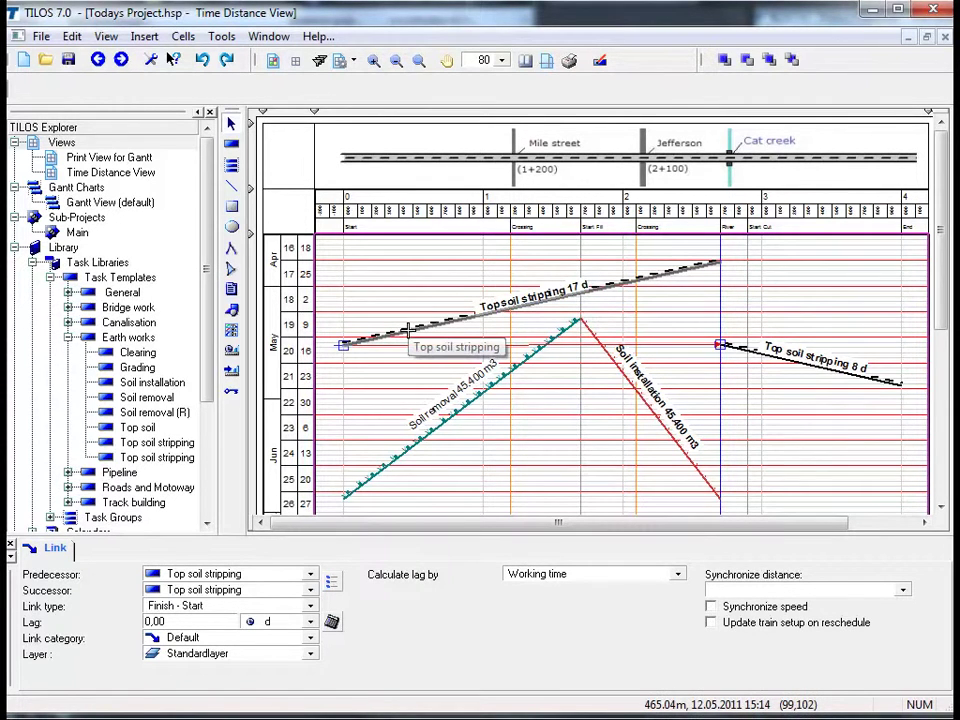
{"action": "left_click", "coordinate": [408, 330]}
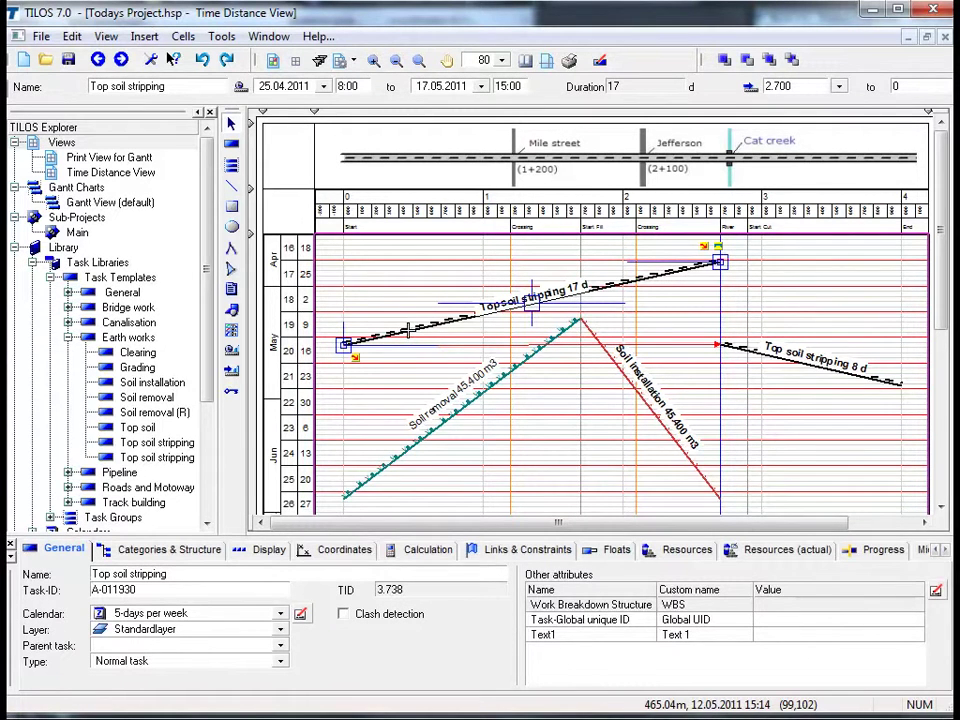
{"action": "left_click", "coordinate": [412, 443], "text": "ctrl"}
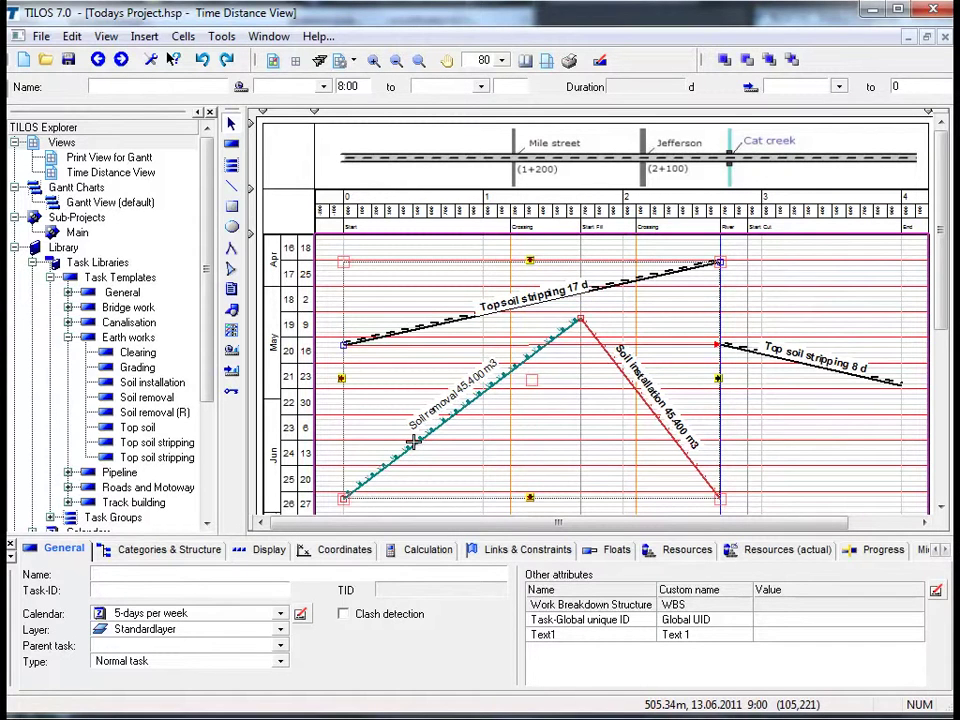
{"action": "right_click", "coordinate": [430, 375]}
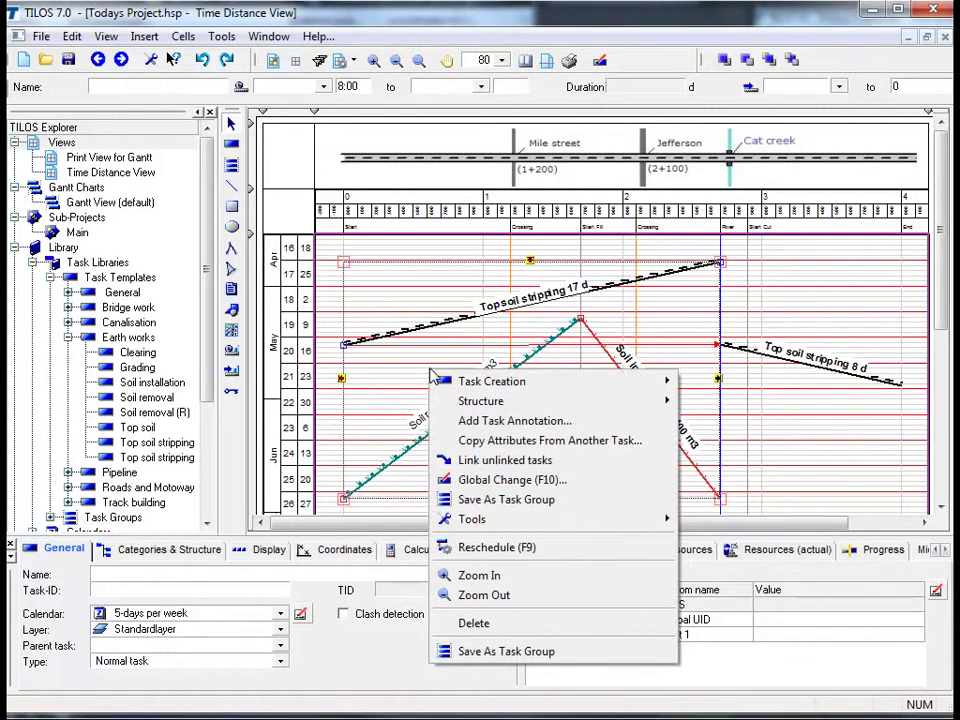
{"action": "left_click", "coordinate": [517, 464]}
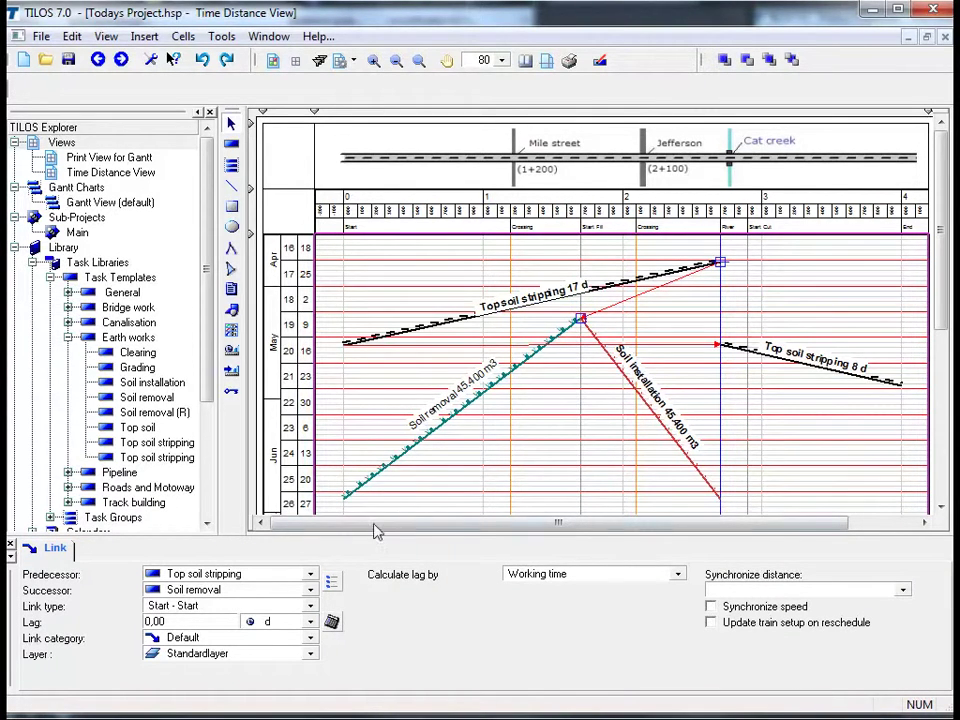
{"action": "left_click", "coordinate": [258, 609]}
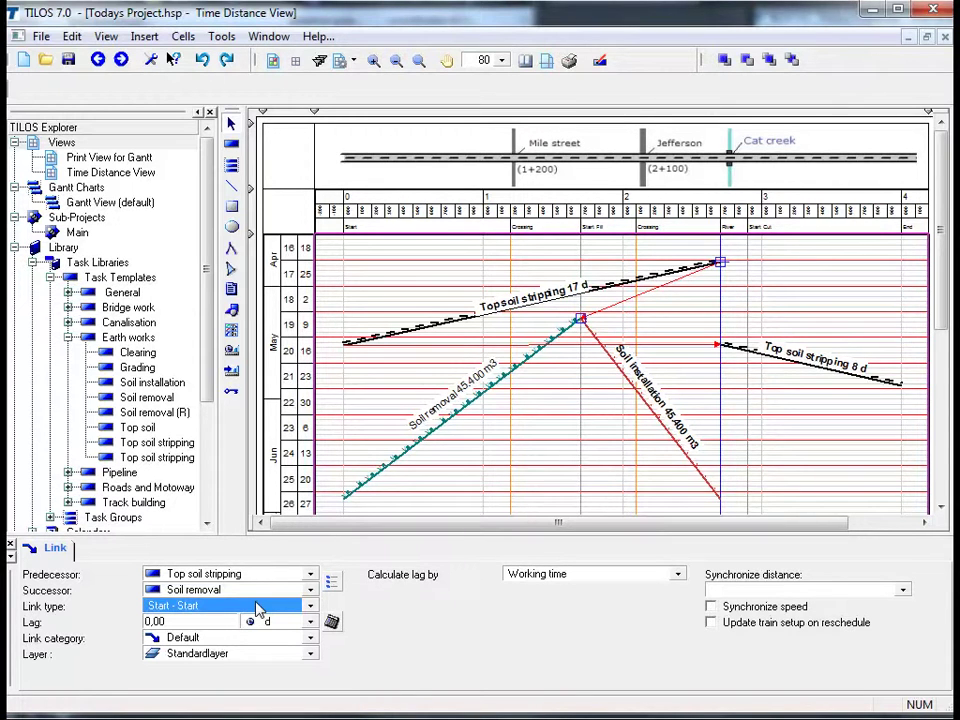
{"action": "left_click", "coordinate": [541, 435]}
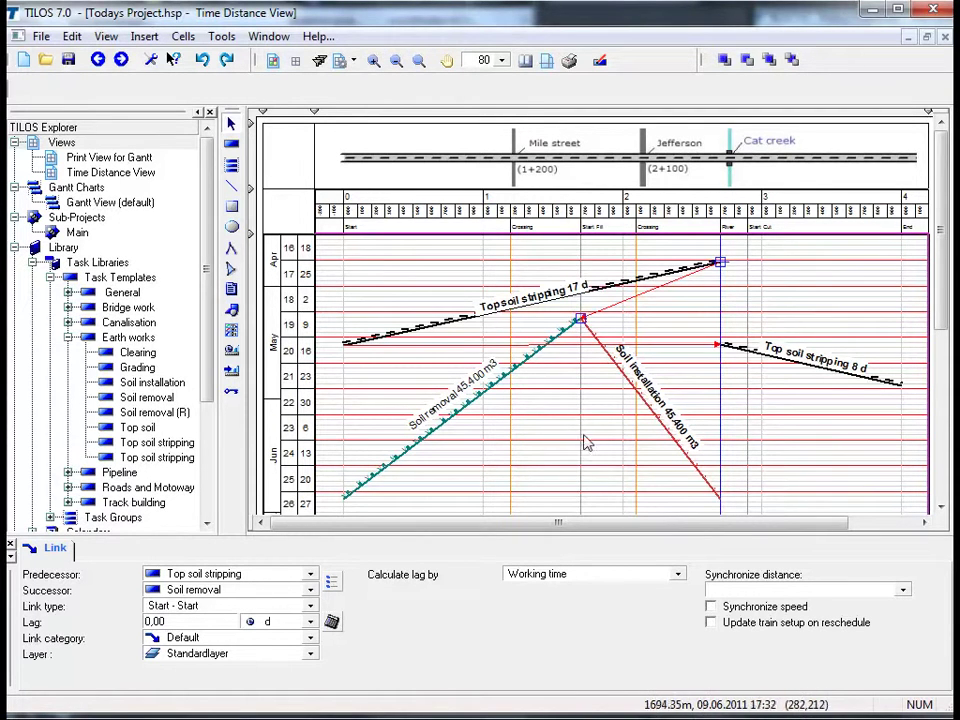
Calculate the lag of the Top soil stripping to Soil removal link by Distance to successor, with a distance lag of 250 m
{"action": "left_click", "coordinate": [678, 574]}
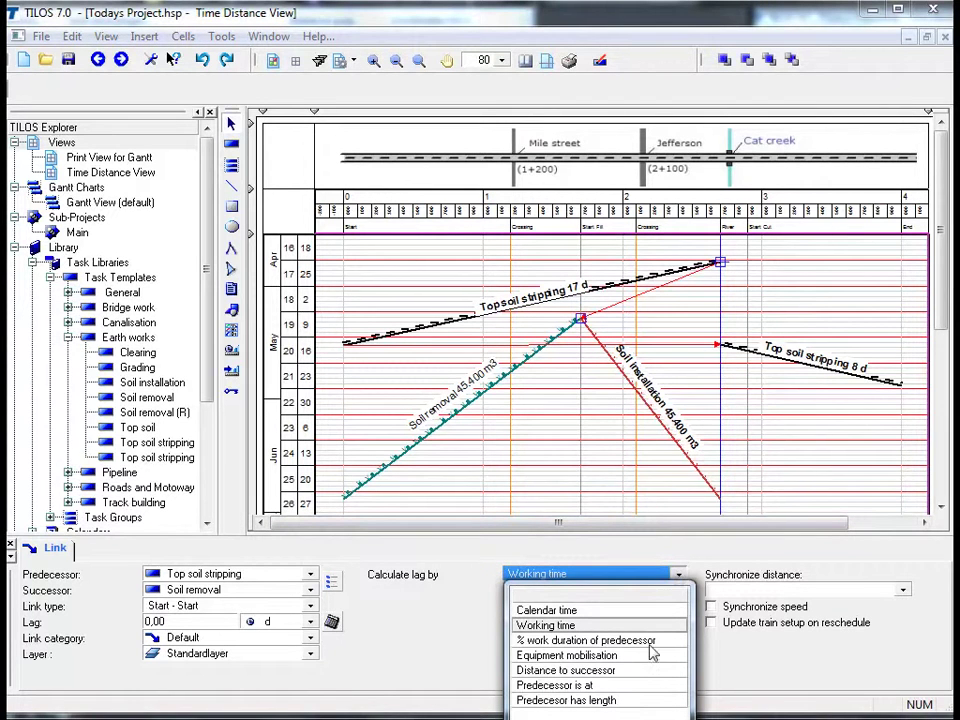
{"action": "left_click", "coordinate": [600, 670]}
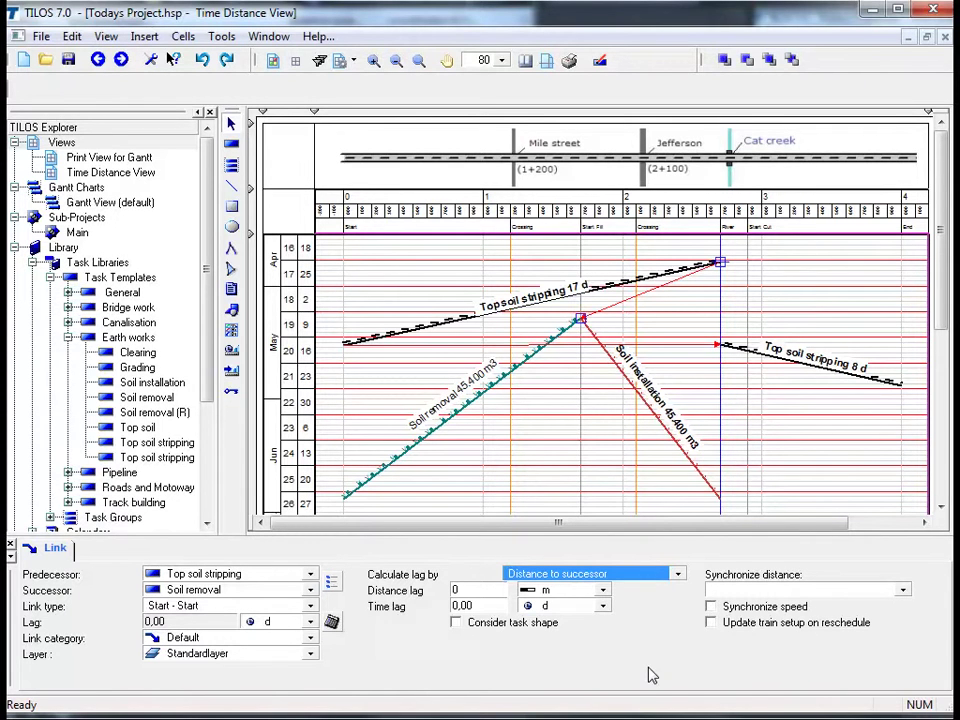
{"action": "left_click", "coordinate": [486, 592]}
{"action": "type", "text": "250"}
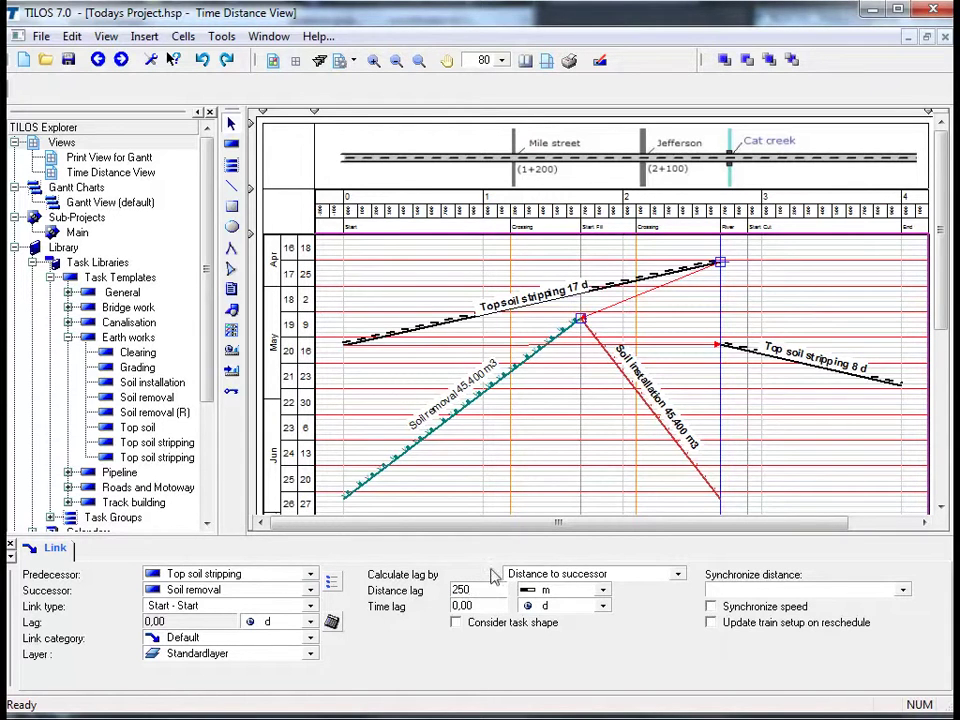
Reschedule the project and check the calculated lag of the link between Top soil stripping and Soil removal
{"action": "left_click", "coordinate": [548, 450]}
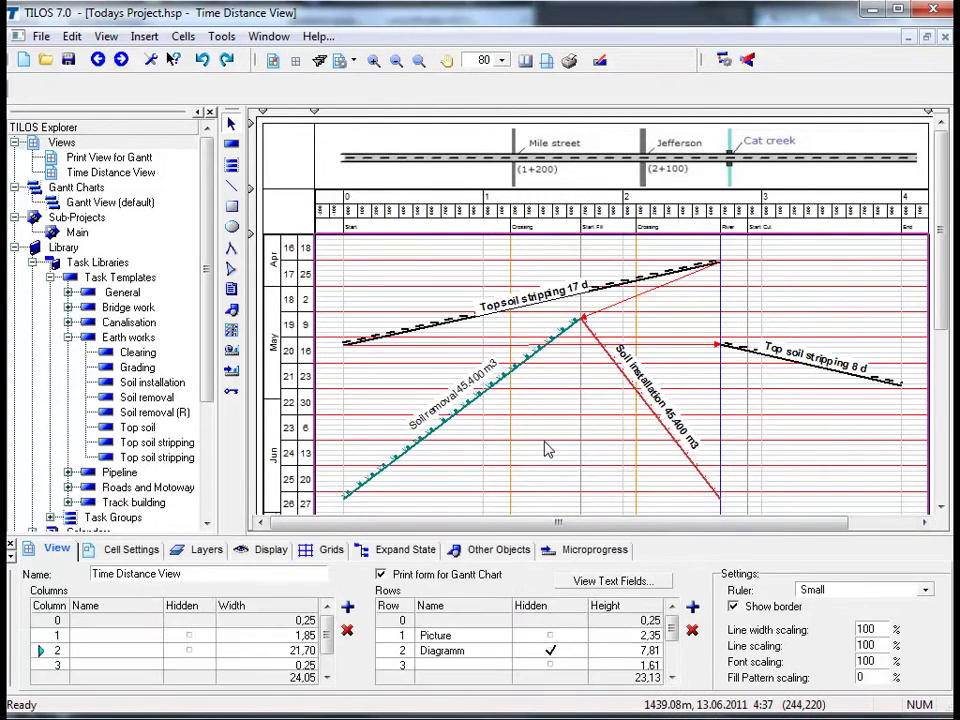
{"action": "right_click", "coordinate": [548, 450]}
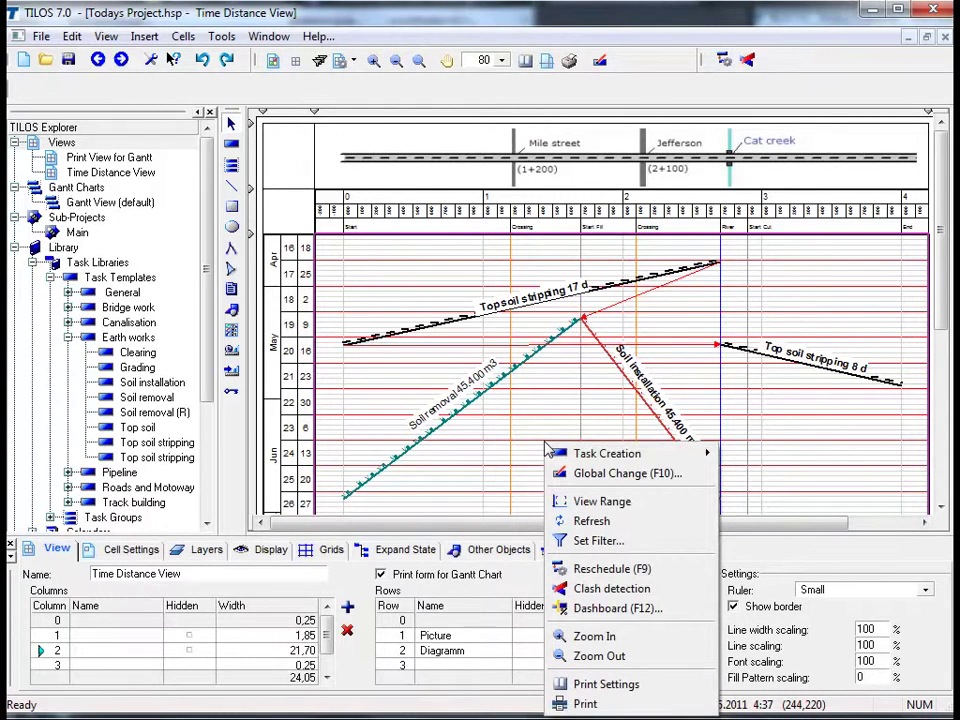
{"action": "left_click", "coordinate": [592, 568]}
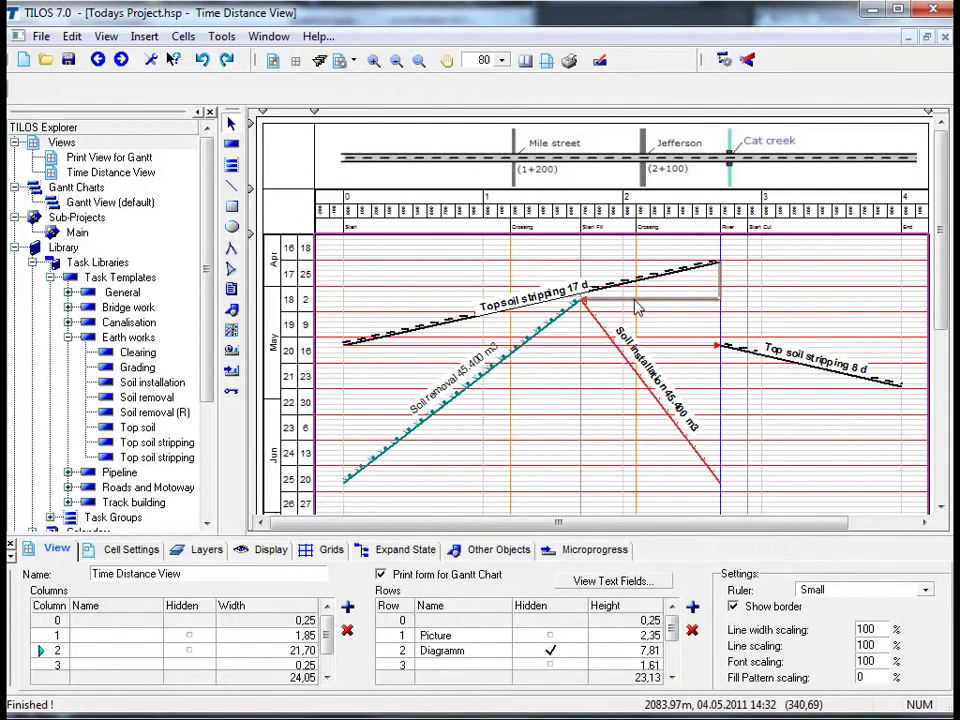
{"action": "left_click", "coordinate": [637, 302]}
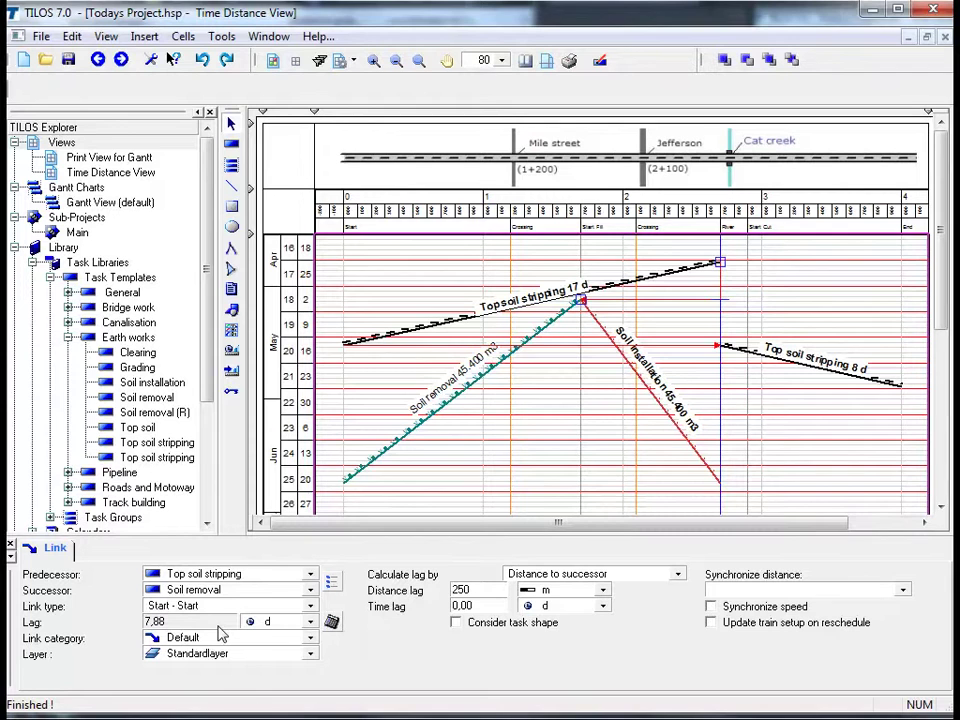
Show the total float, free float and critical path in the time distance view
{"action": "left_click", "coordinate": [536, 450]}
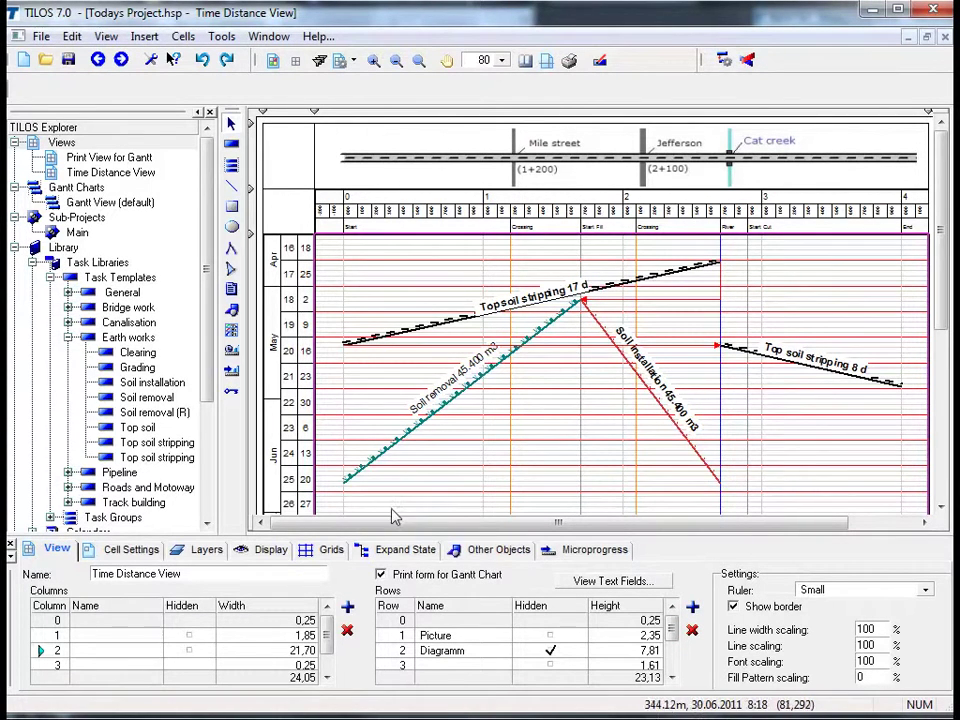
{"action": "left_click", "coordinate": [270, 552]}
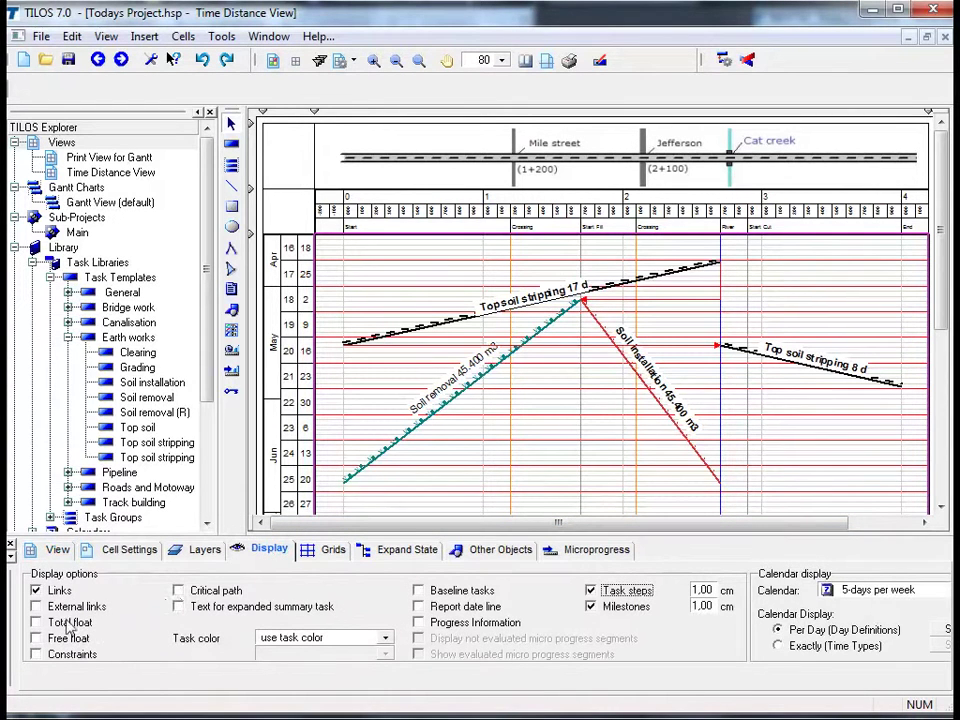
{"action": "left_click", "coordinate": [36, 622]}
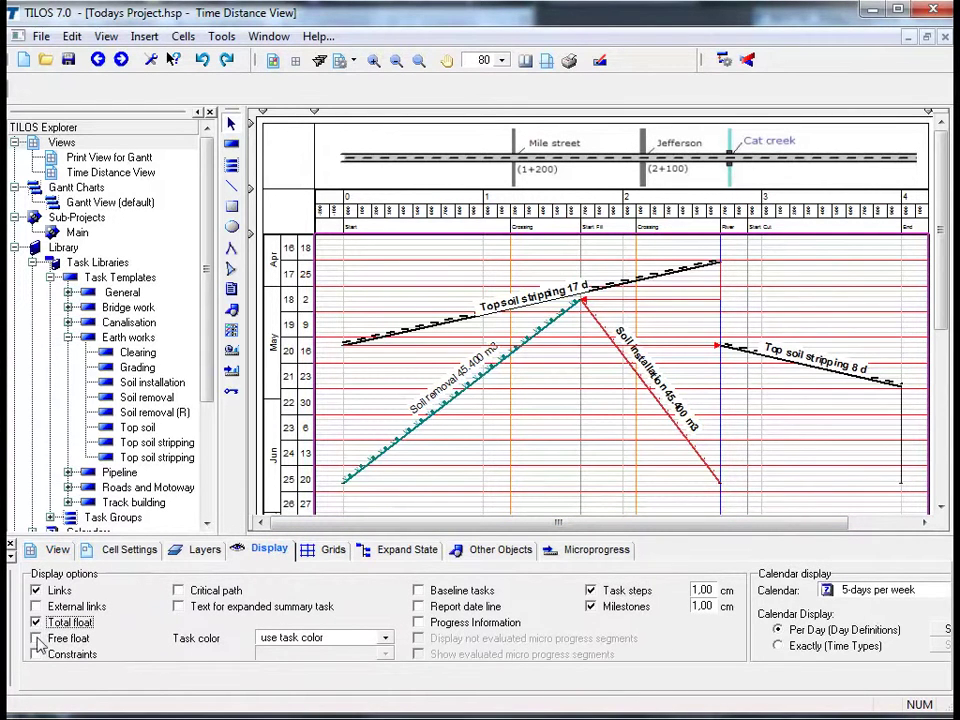
{"action": "left_click", "coordinate": [36, 638]}
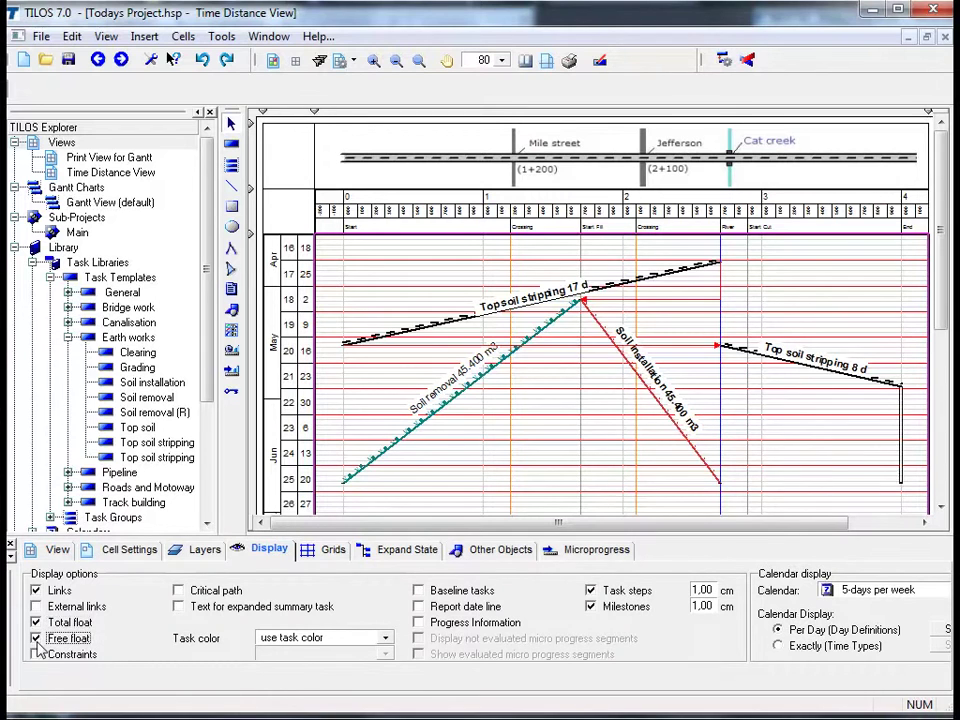
{"action": "left_click", "coordinate": [178, 591]}
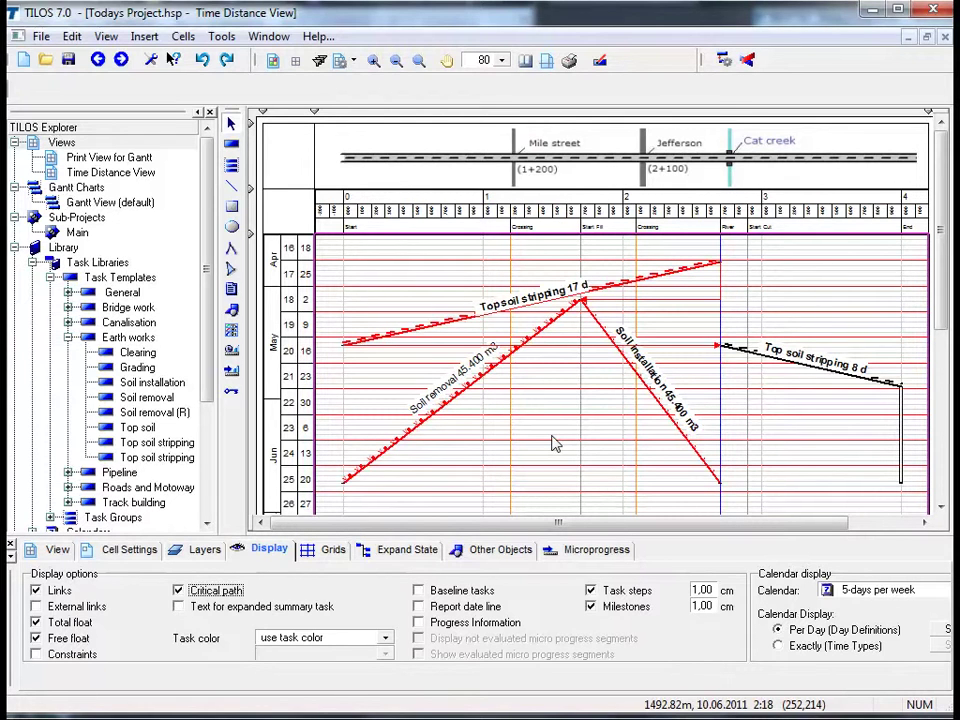
Split the time distance view below the distance scale so the site drawing and scale stay above the scrollable diagram
{"action": "left_click", "coordinate": [588, 418]}
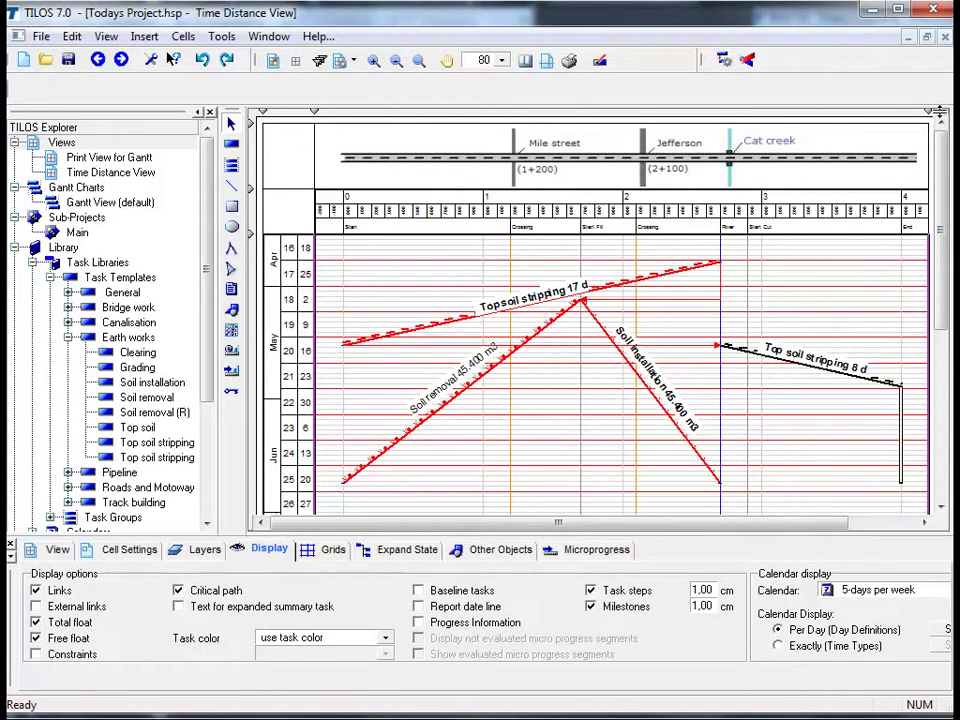
{"action": "left_click_drag", "start_coordinate": [938, 112], "coordinate": [940, 233]}
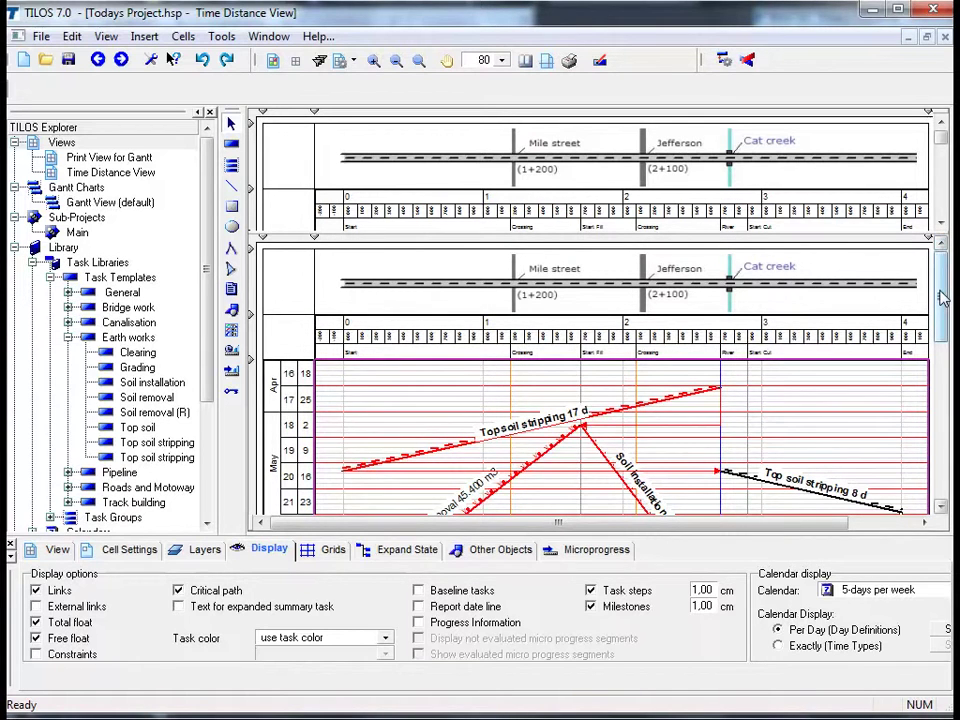
{"action": "left_click_drag", "start_coordinate": [940, 297], "coordinate": [940, 404]}
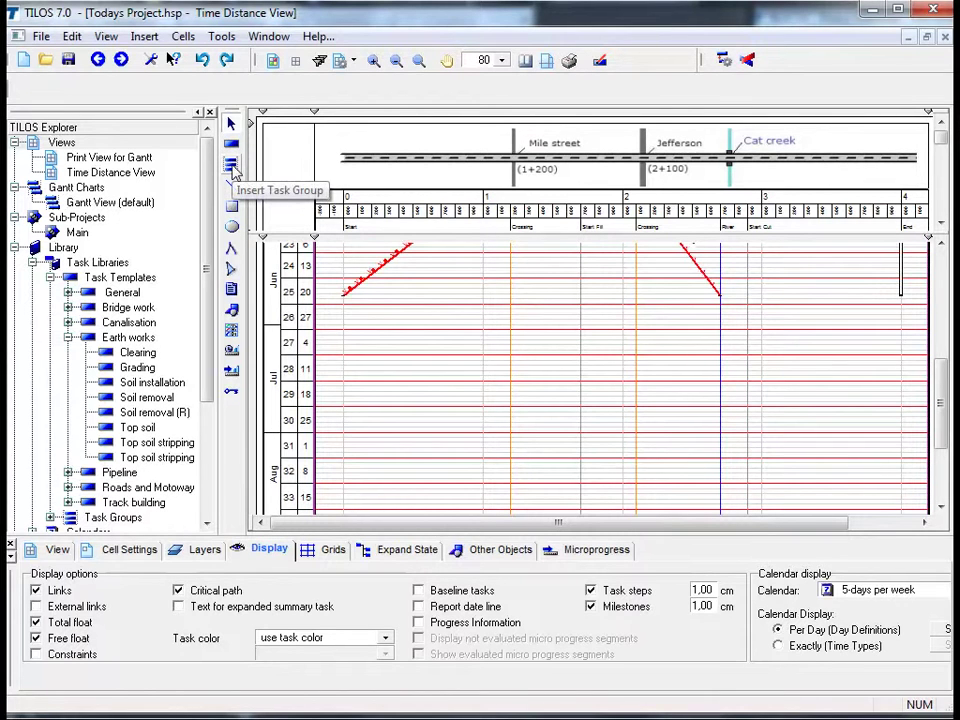
Insert the Canalisation task group by coordinates from 2.700 to 1200, starting 30.06.2011, and reschedule the project
{"action": "left_click", "coordinate": [232, 166]}
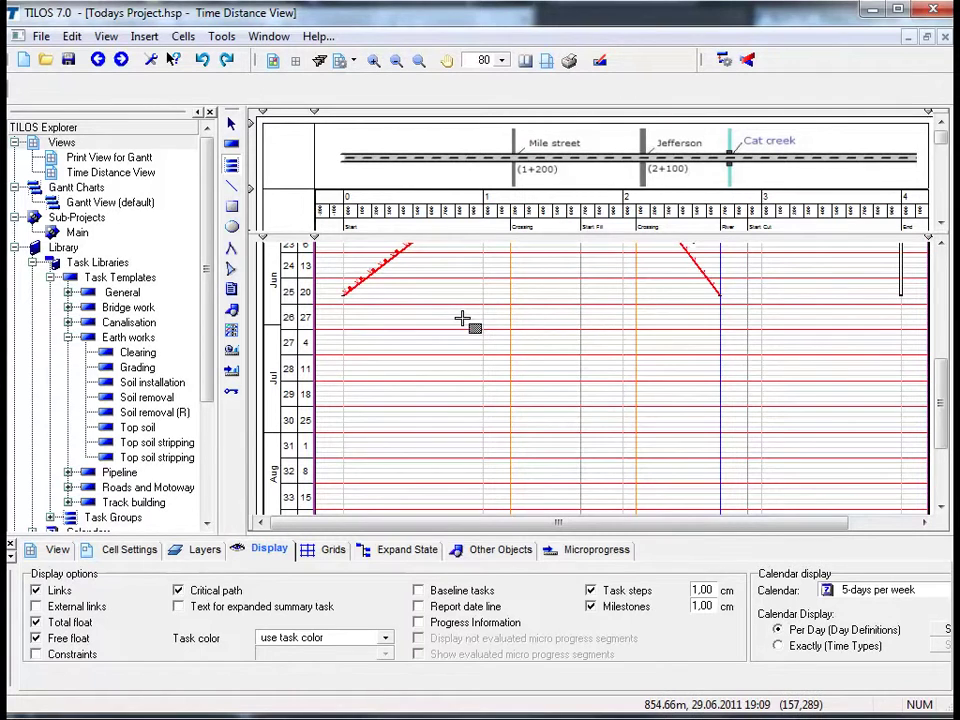
{"action": "left_click_drag", "start_coordinate": [462, 318], "coordinate": [700, 407]}
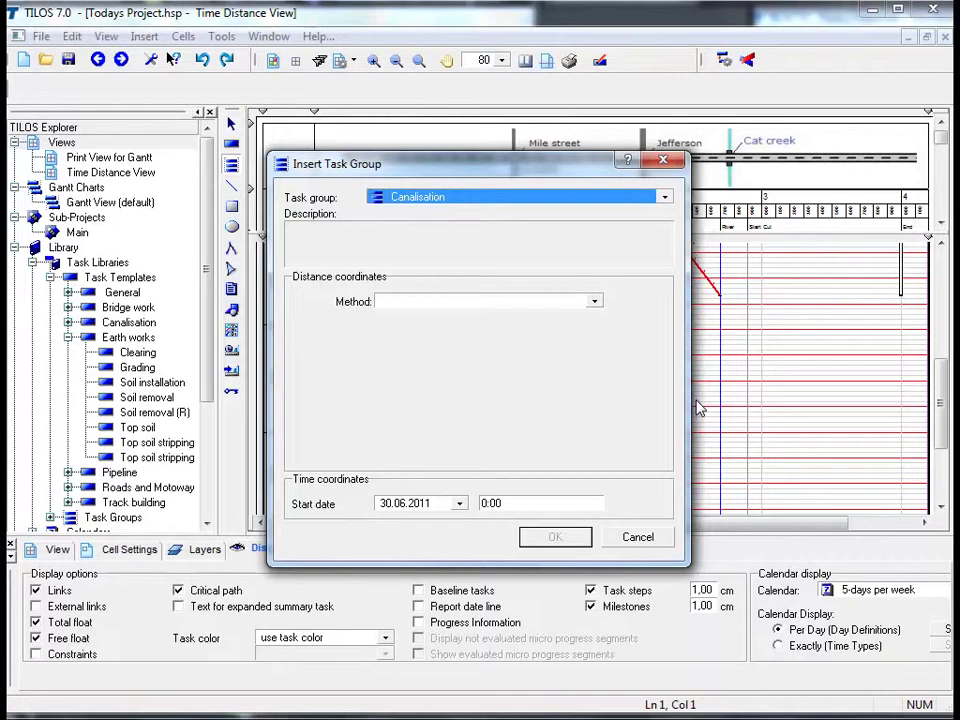
{"action": "left_click", "coordinate": [594, 302]}
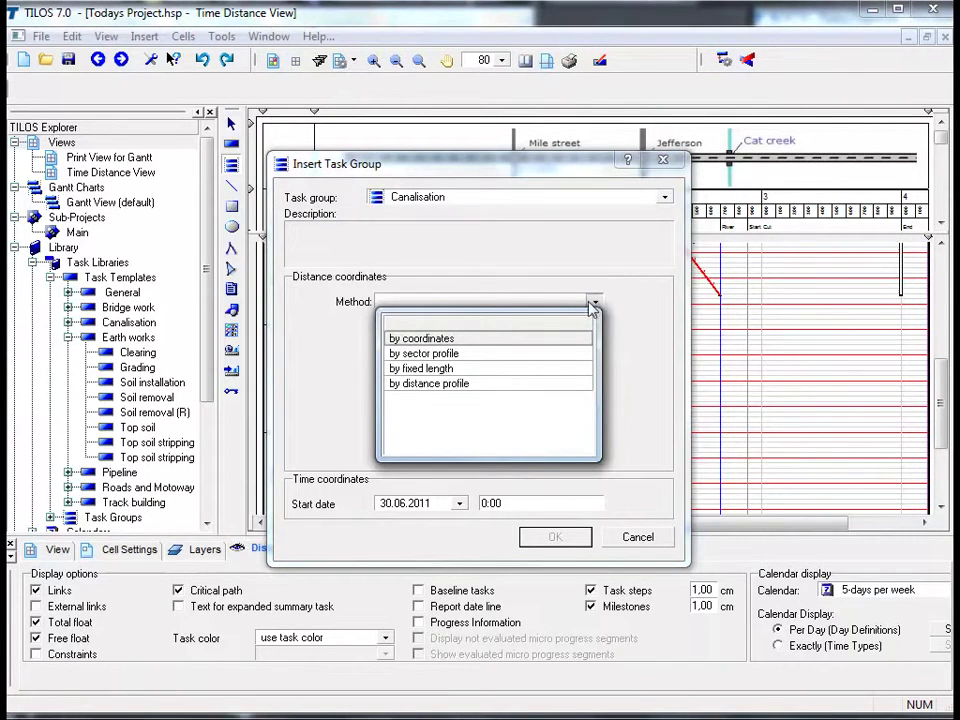
{"action": "left_click", "coordinate": [555, 340]}
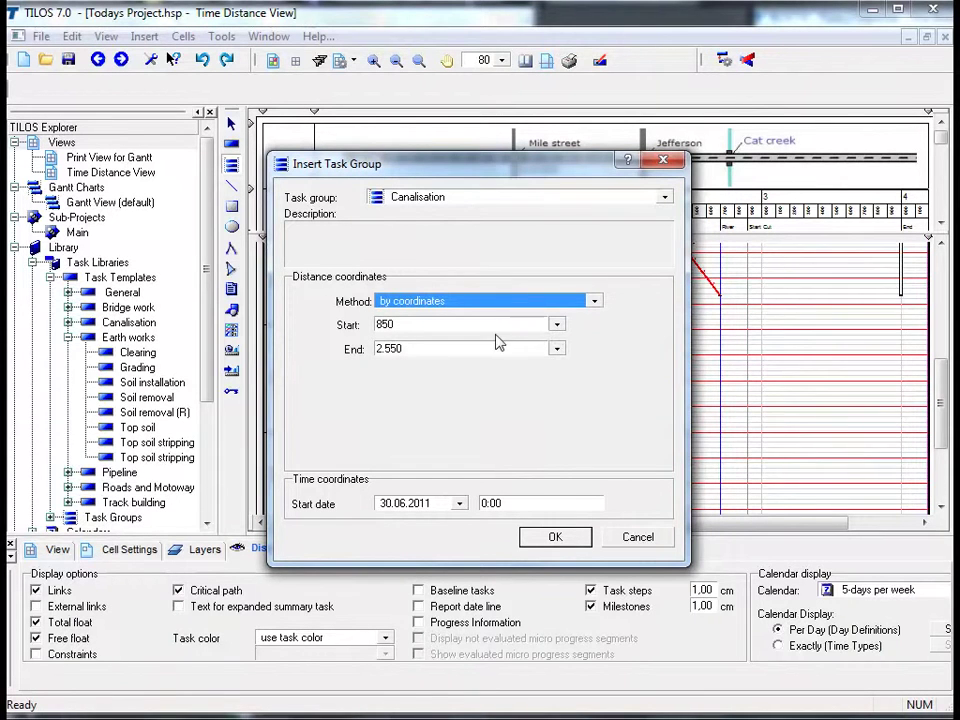
{"action": "left_click", "coordinate": [463, 325]}
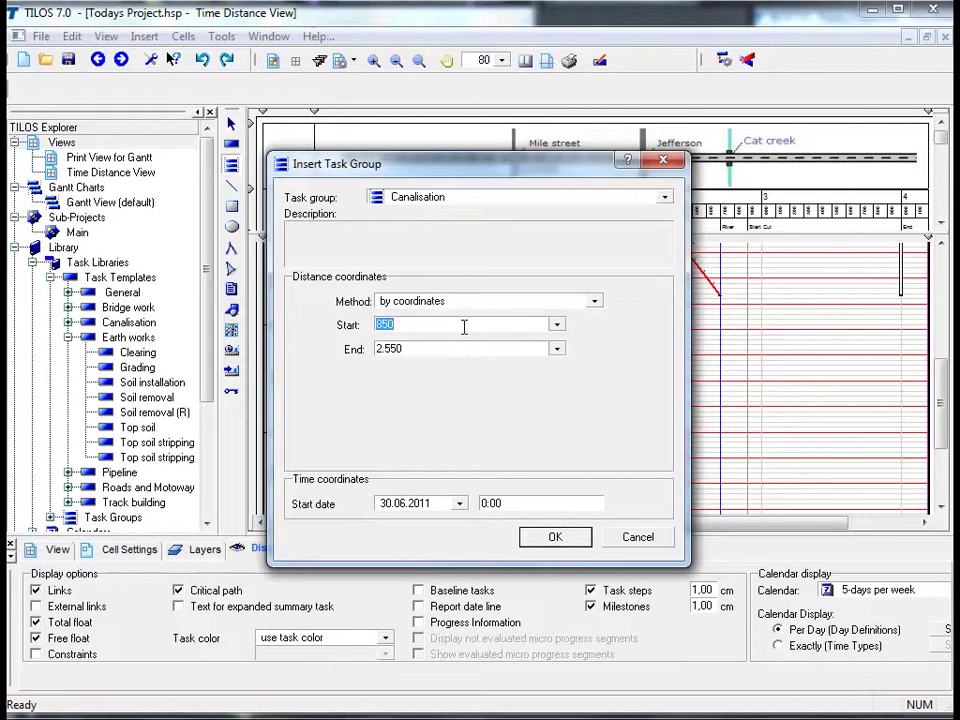
{"action": "type", "text": "2.700"}
{"action": "left_click", "coordinate": [461, 349]}
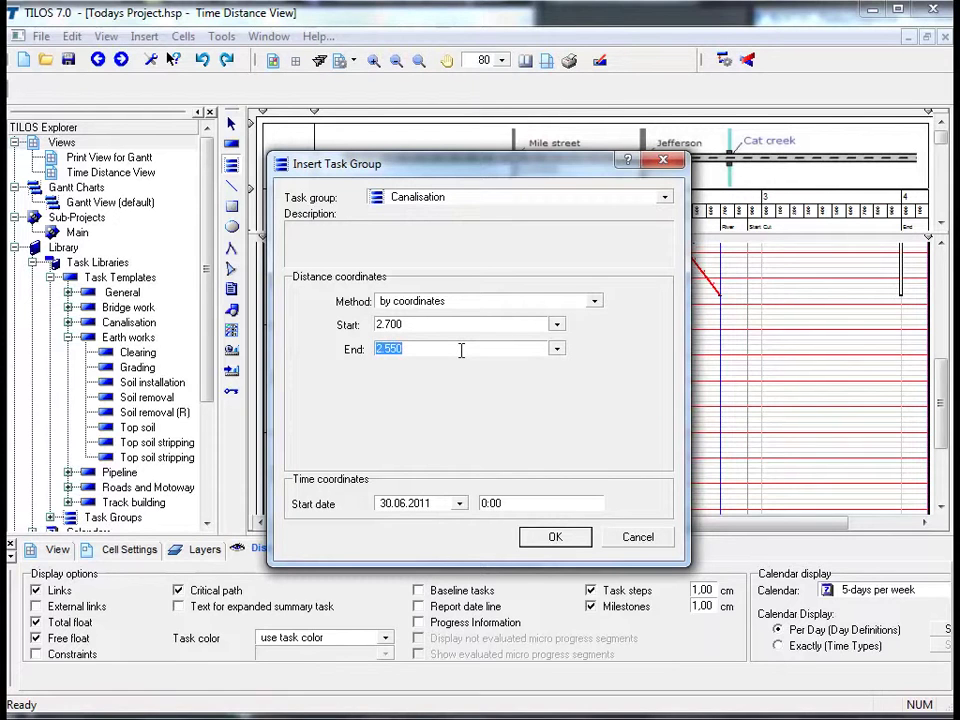
{"action": "type", "text": "1200"}
{"action": "left_click", "coordinate": [551, 537]}
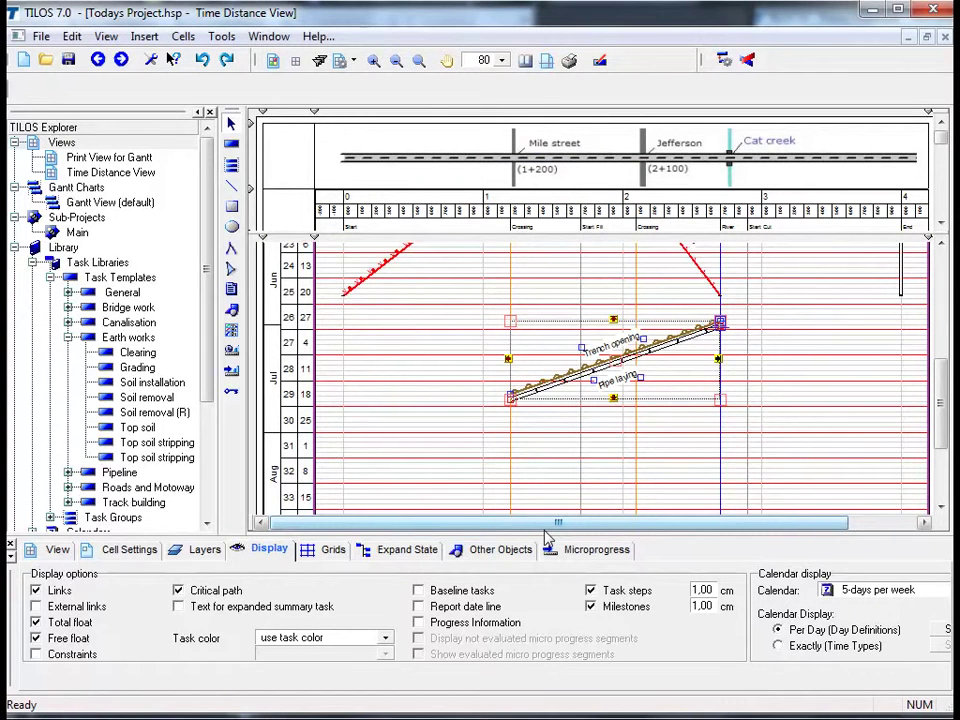
{"action": "left_click", "coordinate": [477, 365]}
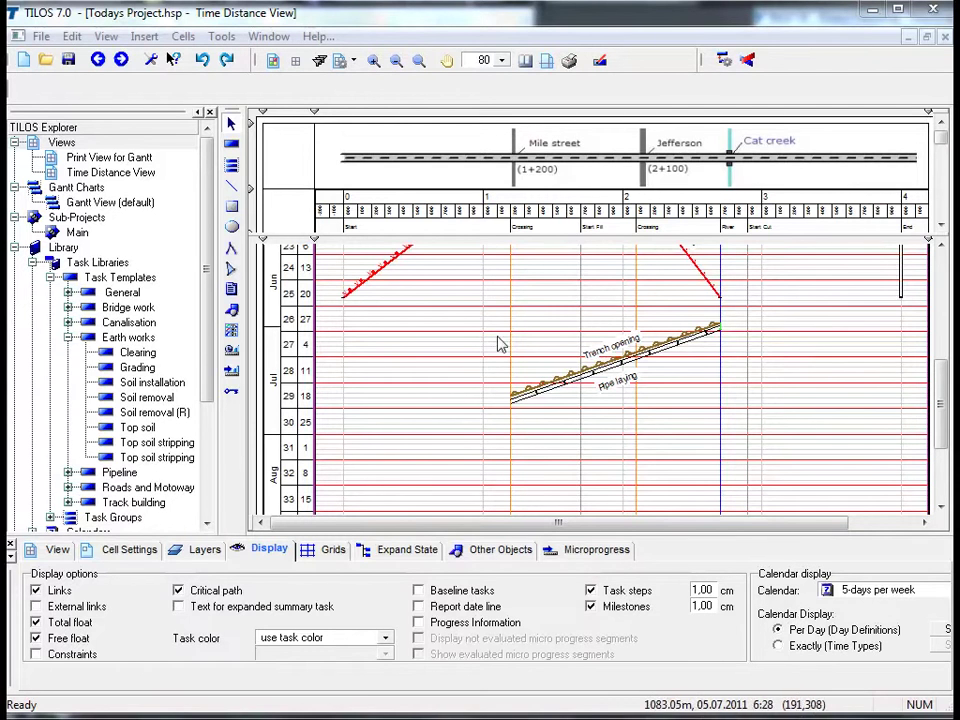
{"action": "left_click", "coordinate": [723, 60]}
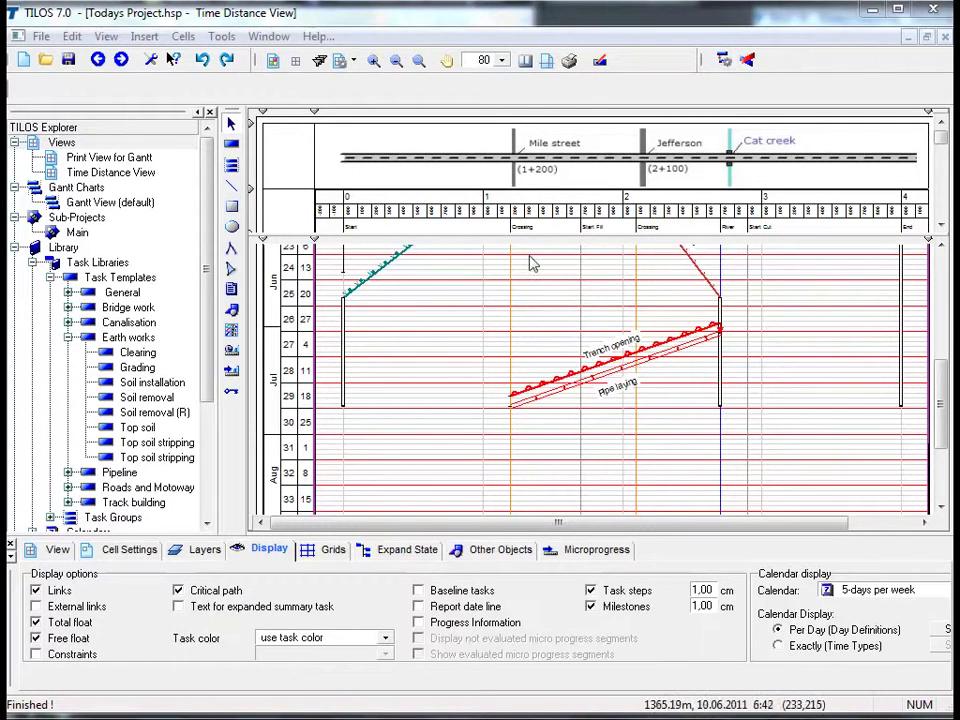
Link the finish of the Soil removal task to the start of the Trench opening task
{"action": "left_click", "coordinate": [367, 281]}
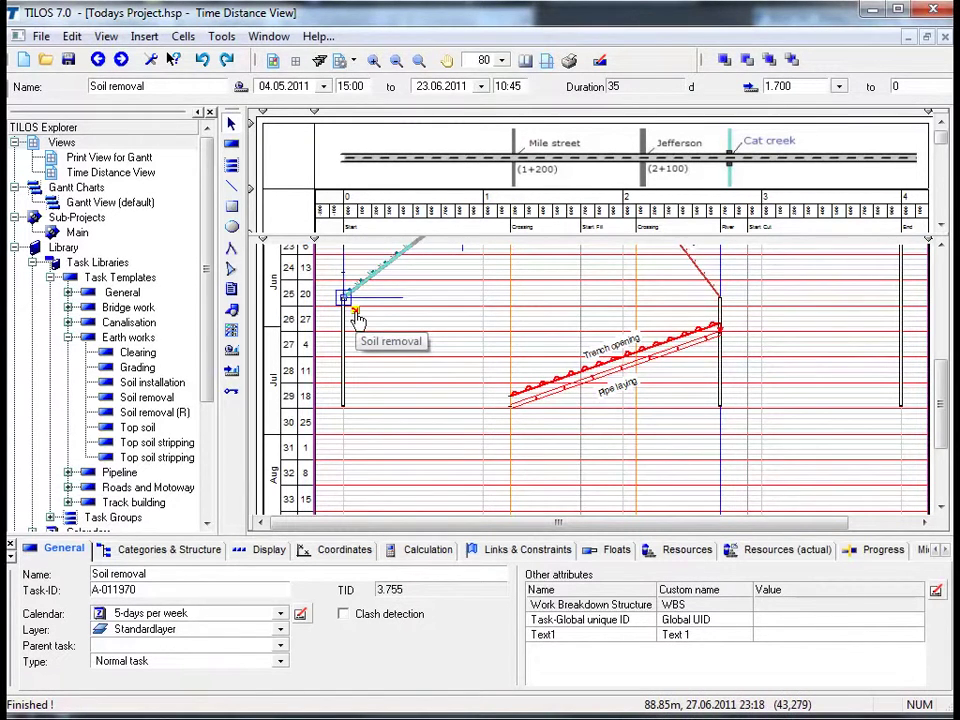
{"action": "left_click", "coordinate": [356, 313]}
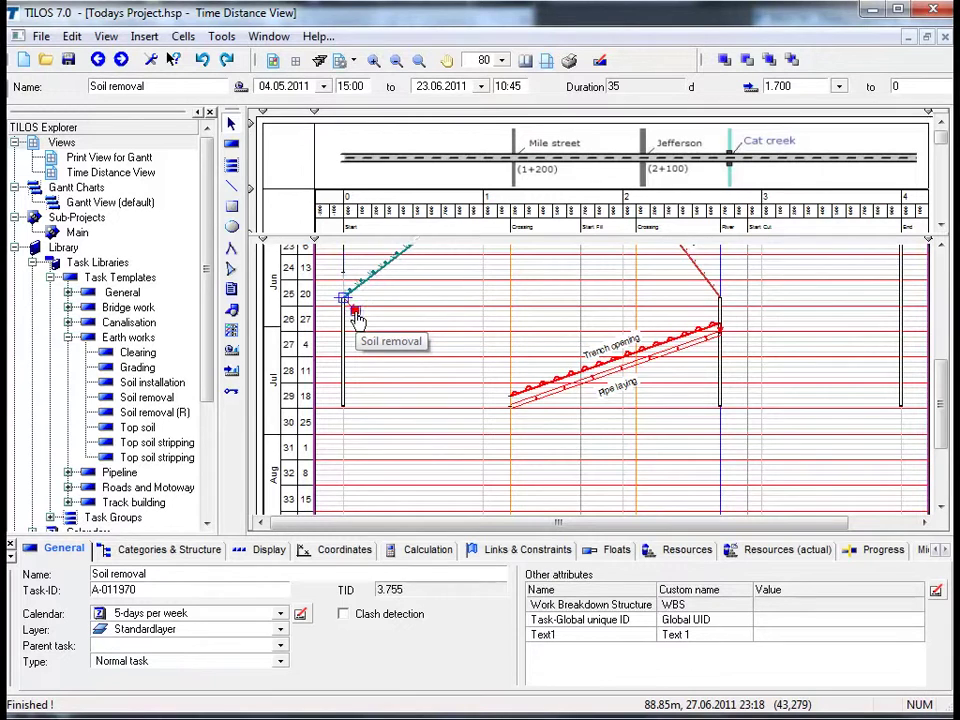
{"action": "left_click_drag", "start_coordinate": [358, 318], "coordinate": [718, 322]}
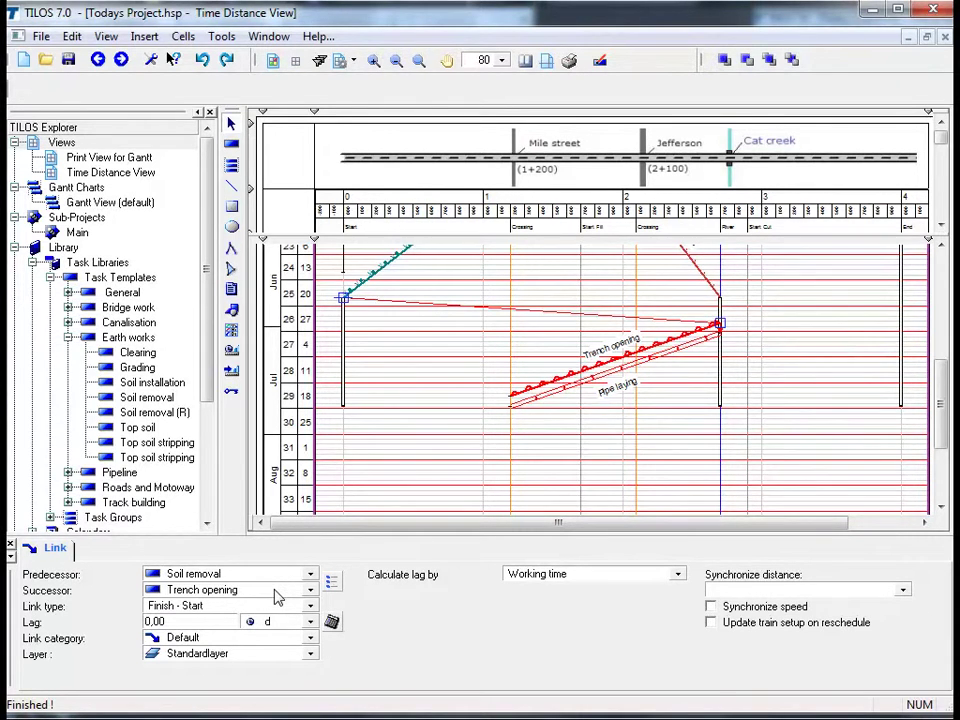
{"action": "left_click", "coordinate": [485, 367]}
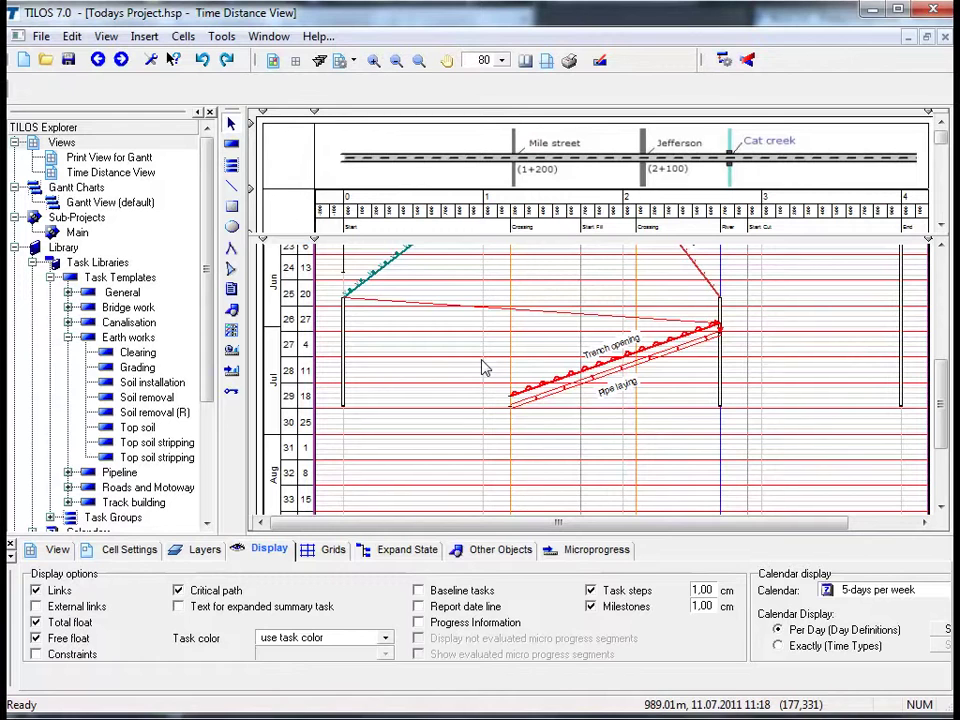
Reschedule the project and examine the synchronization settings of the link from Soil removal to Trench opening
{"action": "left_click", "coordinate": [729, 66]}
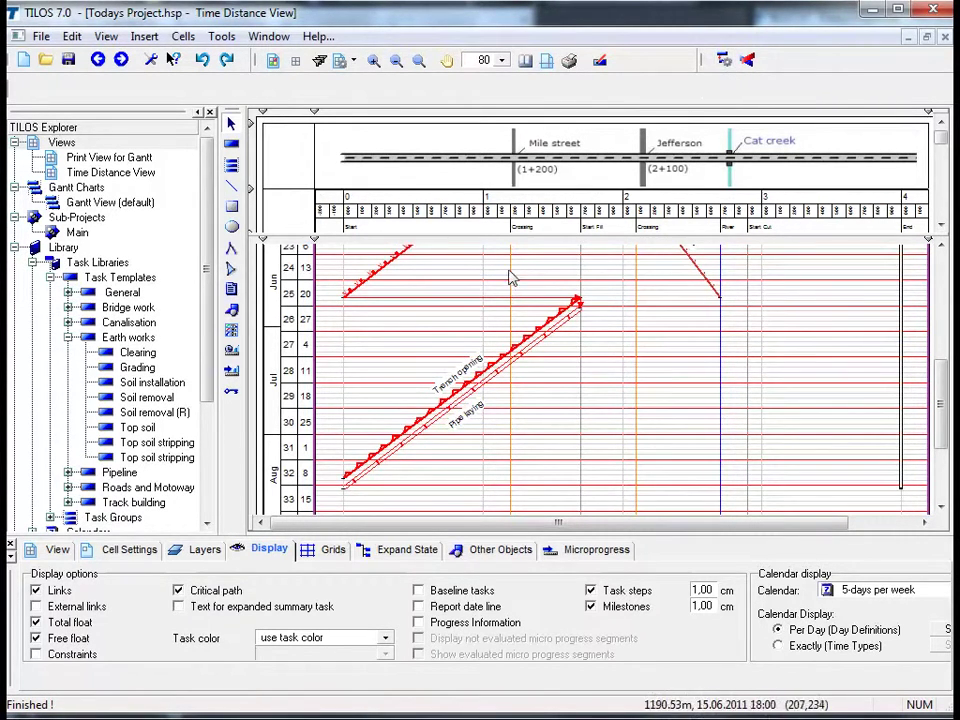
{"action": "left_click", "coordinate": [493, 298]}
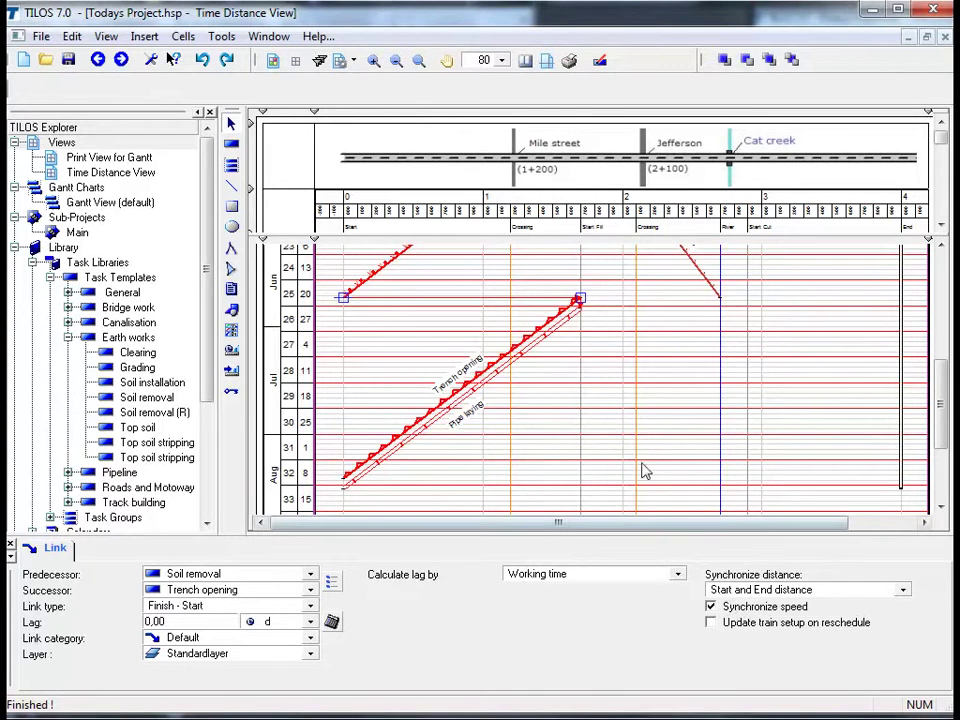
Try to set the Trench opening task's planned work rate to 15 m/h and reschedule the project
{"action": "left_click", "coordinate": [528, 335]}
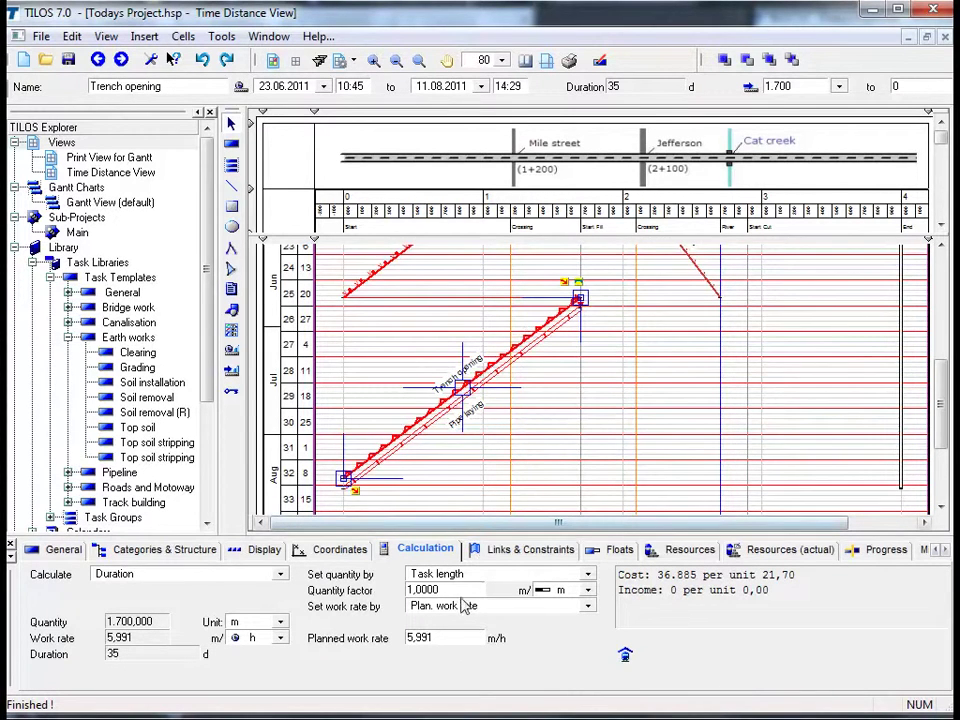
{"action": "double_click", "coordinate": [451, 637]}
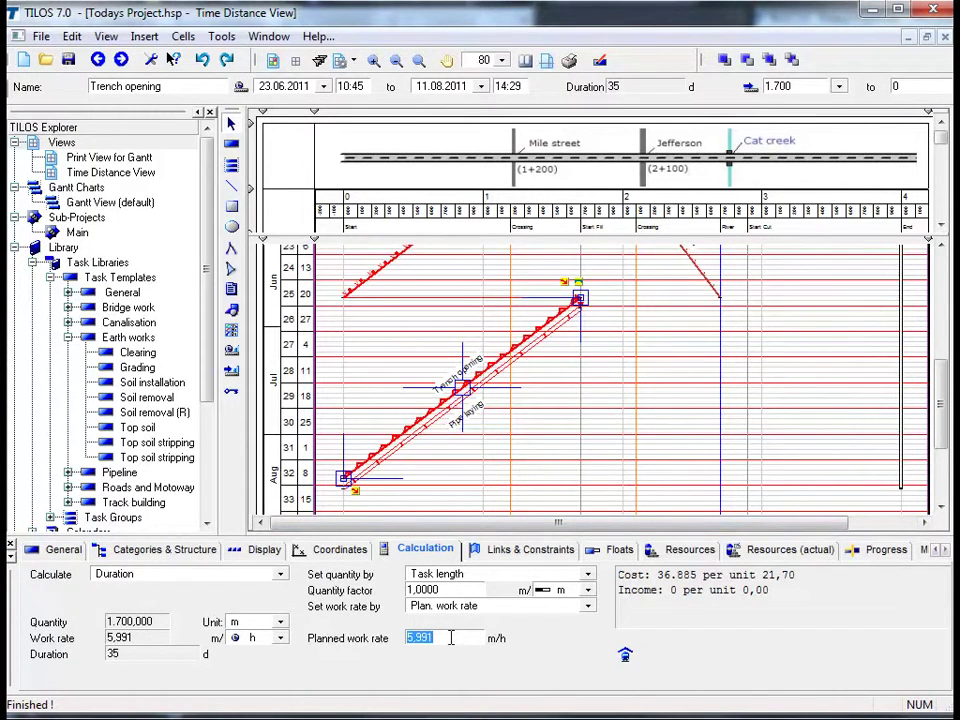
{"action": "type", "text": "15"}
{"action": "left_click", "coordinate": [546, 495]}
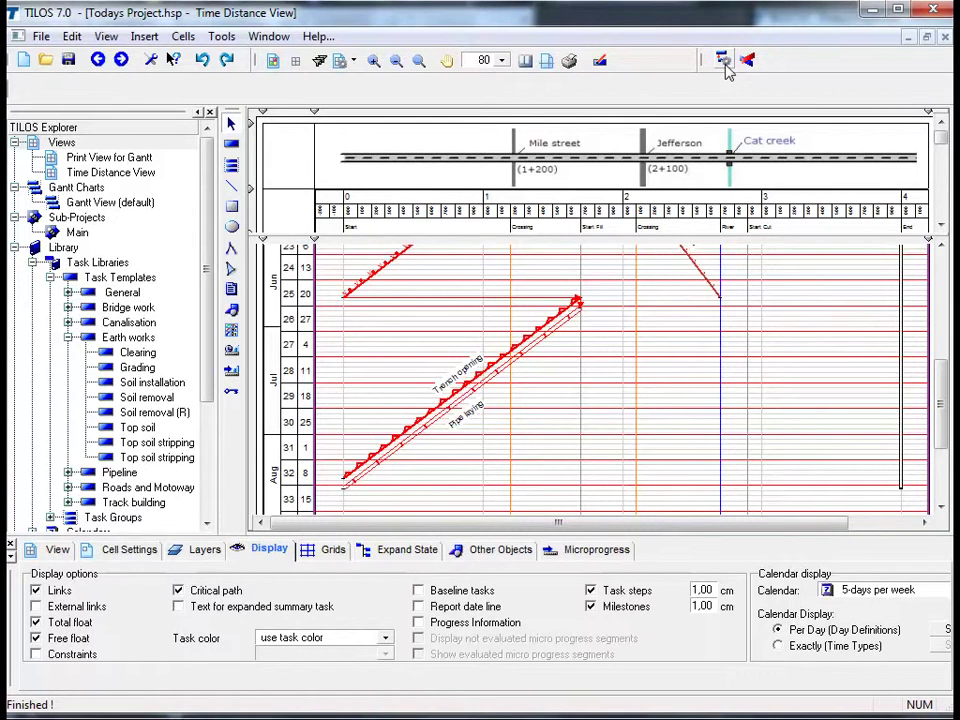
{"action": "left_click", "coordinate": [546, 439]}
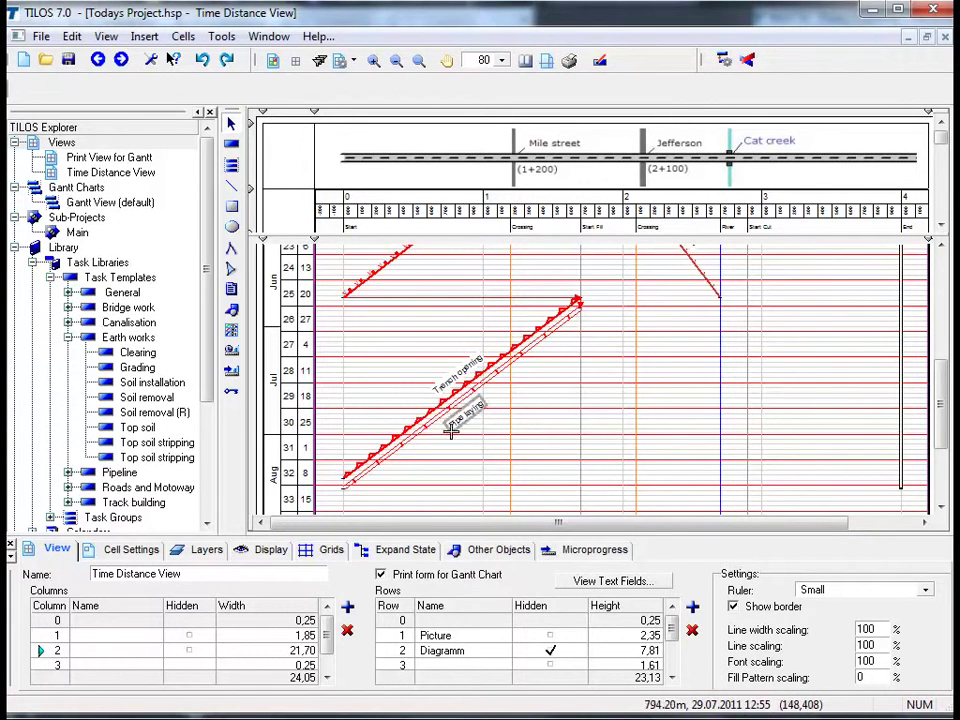
Copy the Trench opening and Pipe laying tasks by coordinates from 4.000 to 2700, starting 30.06.2011
{"action": "left_click", "coordinate": [403, 428]}
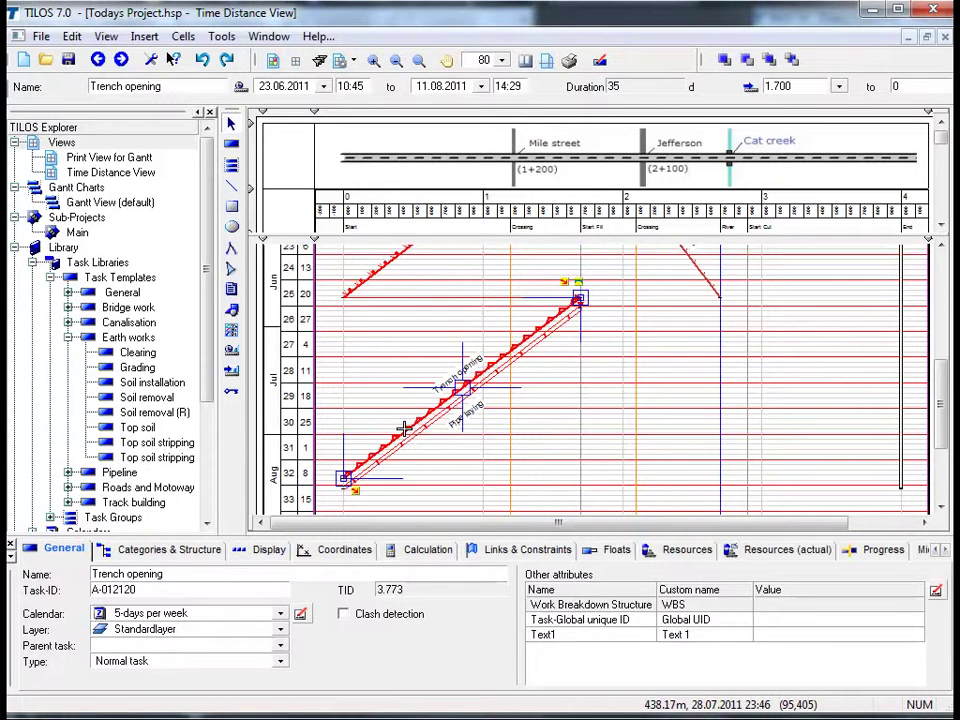
{"action": "left_click", "coordinate": [407, 438]}
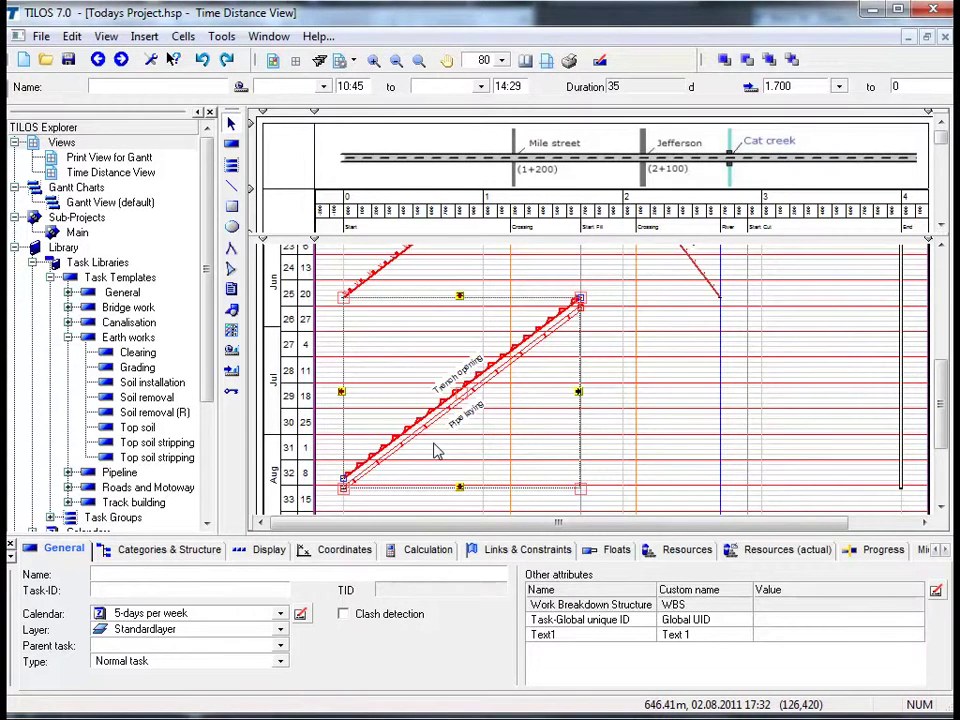
{"action": "right_click", "coordinate": [436, 451]}
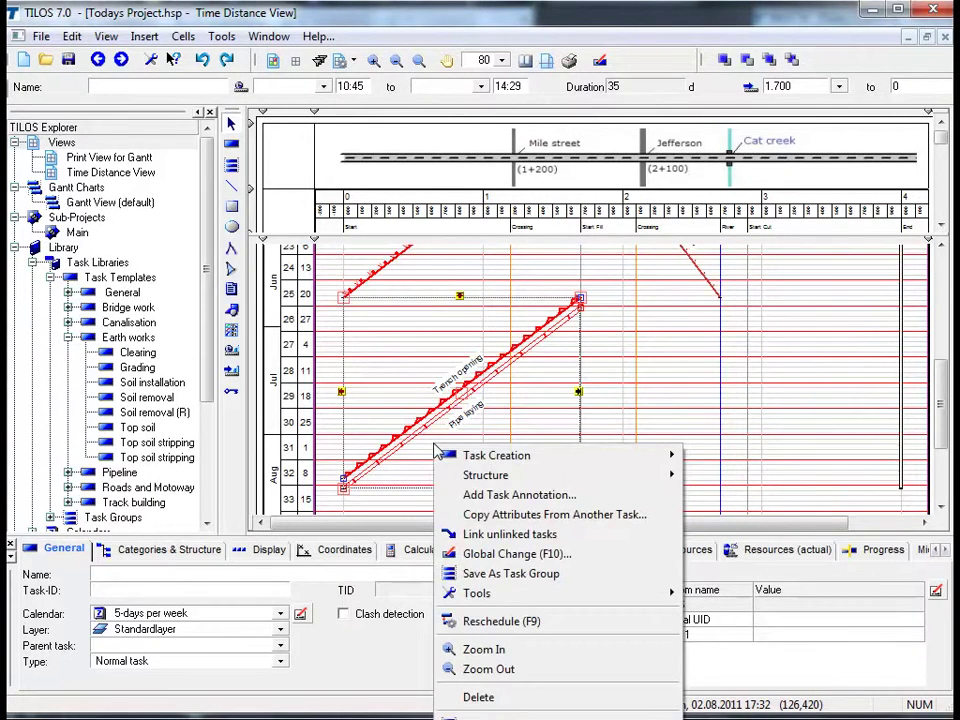
{"action": "mouse_move", "coordinate": [471, 456]}
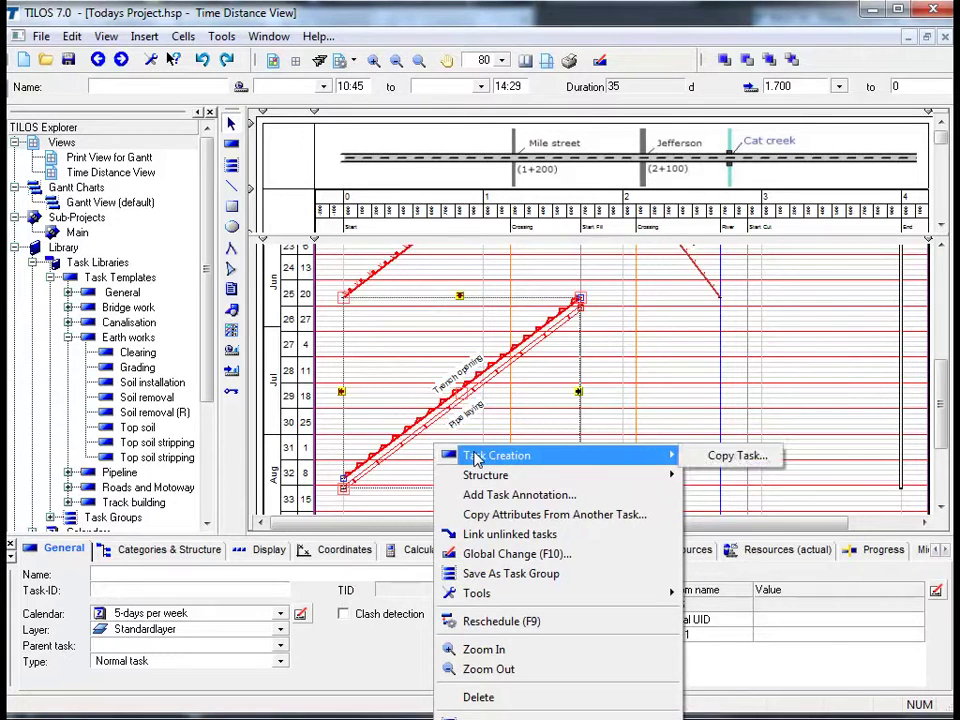
{"action": "left_click", "coordinate": [713, 458]}
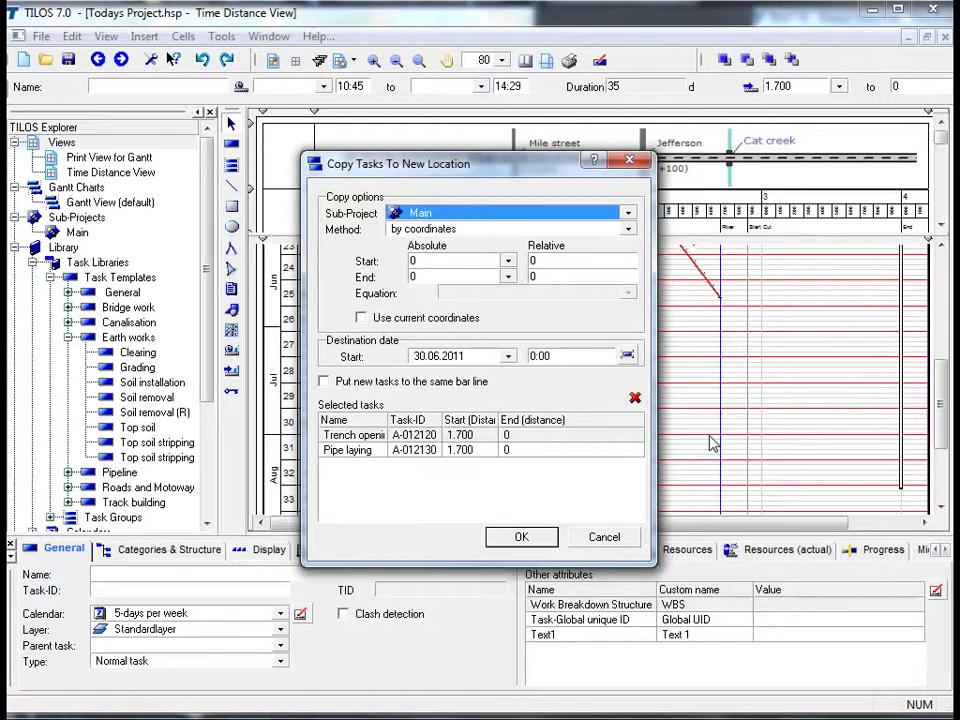
{"action": "left_click", "coordinate": [449, 261]}
{"action": "type", "text": "4.000"}
{"action": "key", "text": "Tab"}
{"action": "key", "text": "Tab"}
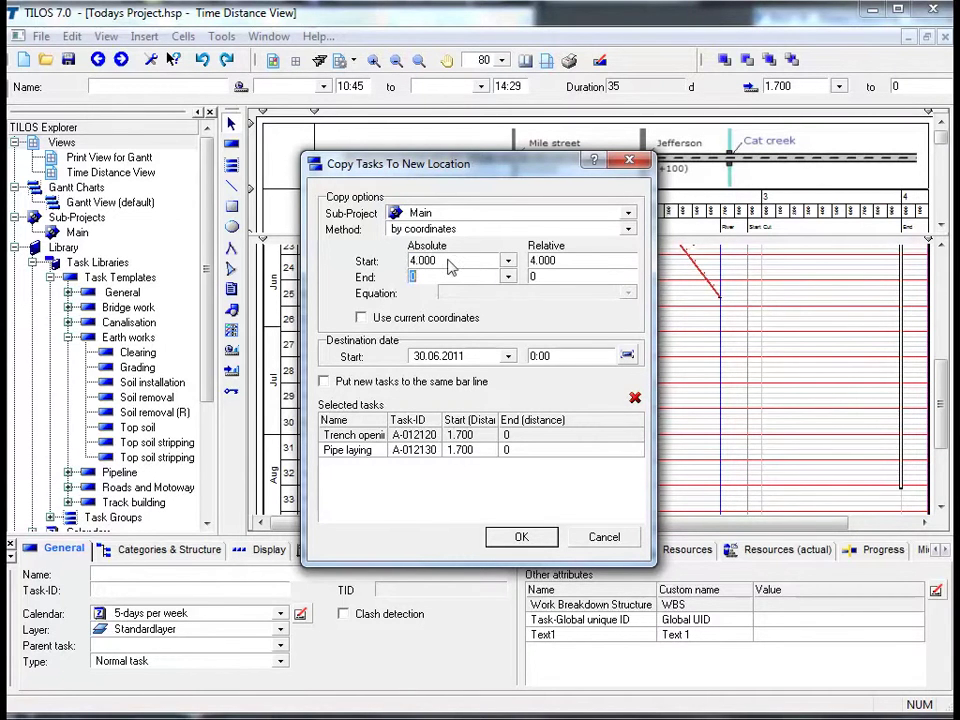
{"action": "type", "text": "2700"}
{"action": "left_click", "coordinate": [521, 537]}
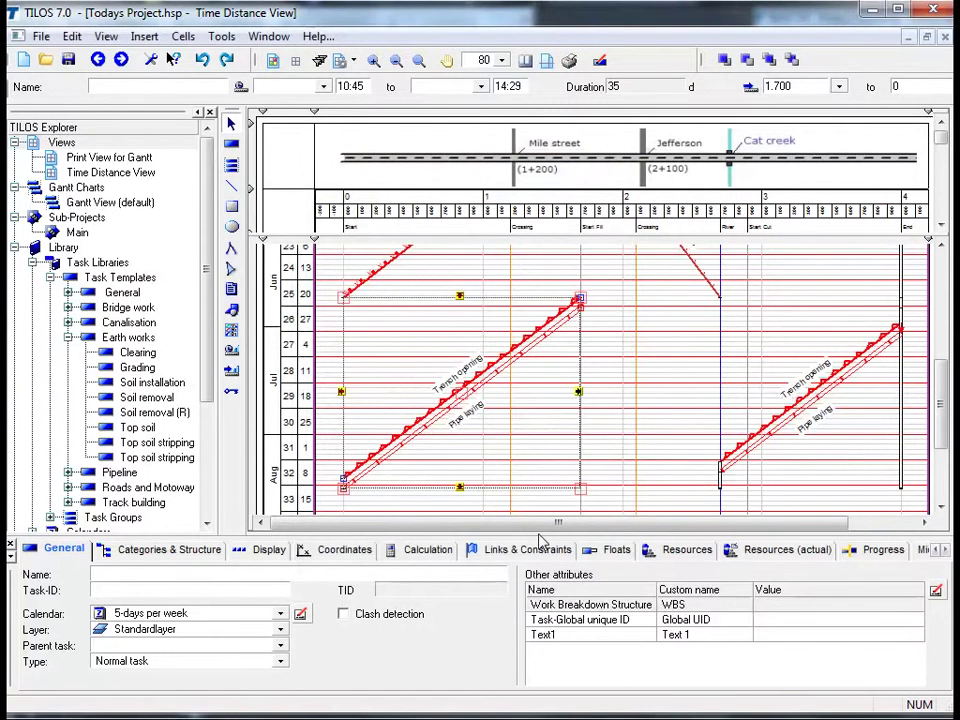
{"action": "left_click", "coordinate": [636, 450]}
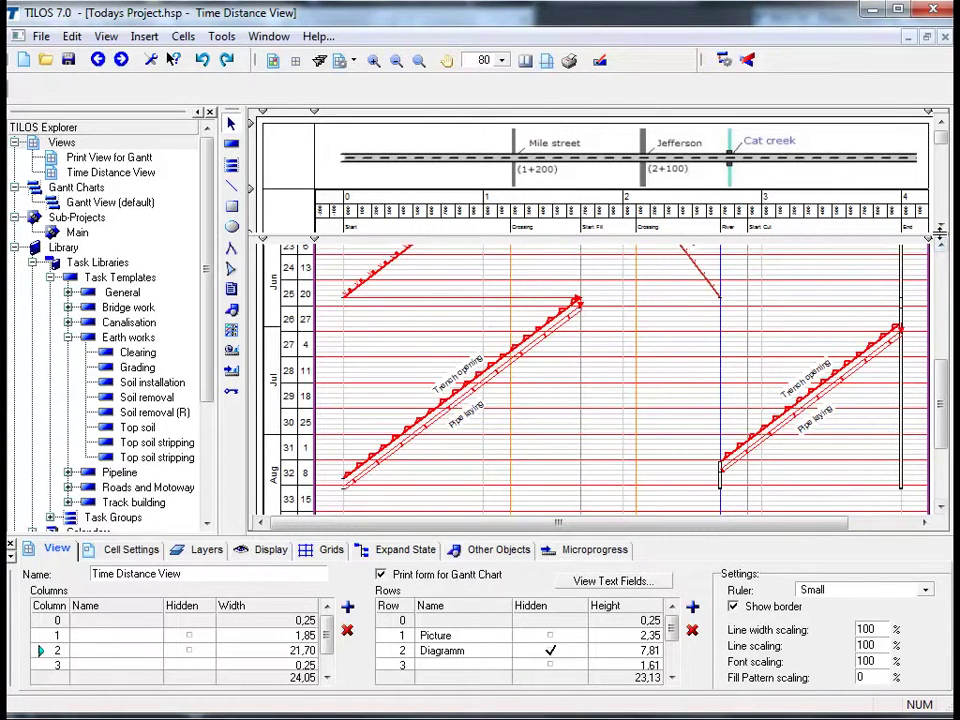
Remove the split from the time distance view and return to the beginning of the schedule
{"action": "left_click_drag", "start_coordinate": [940, 233], "coordinate": [936, 112]}
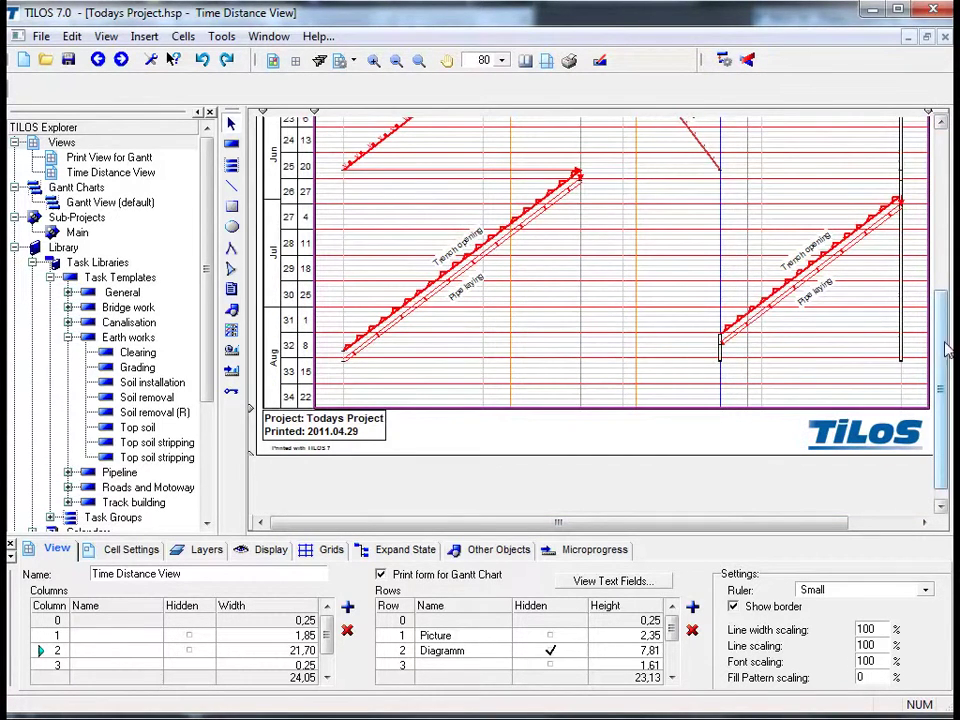
{"action": "left_click_drag", "start_coordinate": [945, 372], "coordinate": [940, 208]}
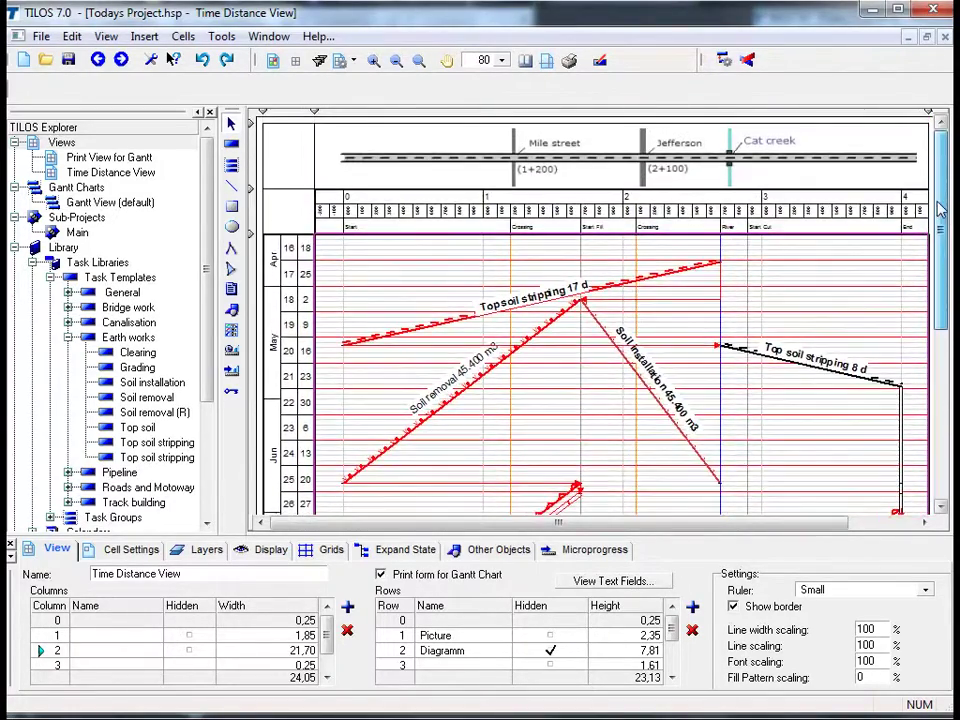